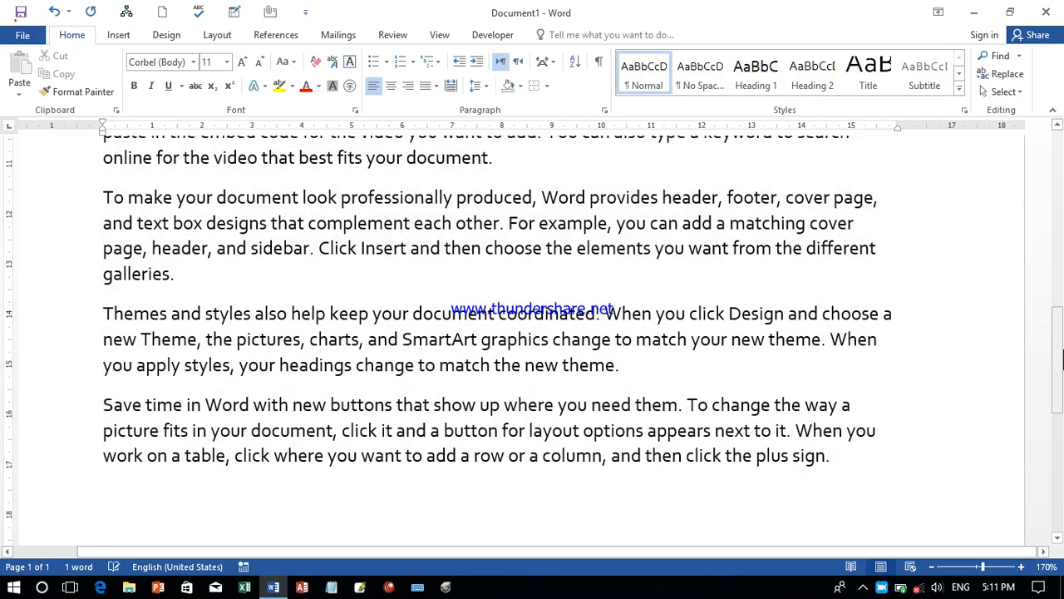
# Step: Select all the document text and set its paragraph alignment to Right
pyautogui.hotkey('ctrl', 'a')
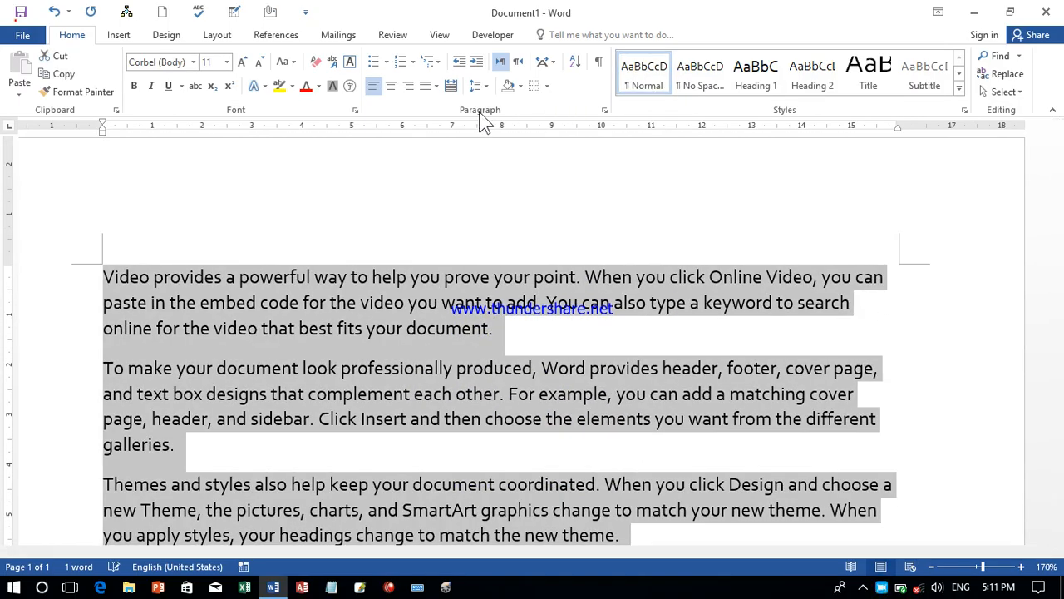
pyautogui.click(604, 111)
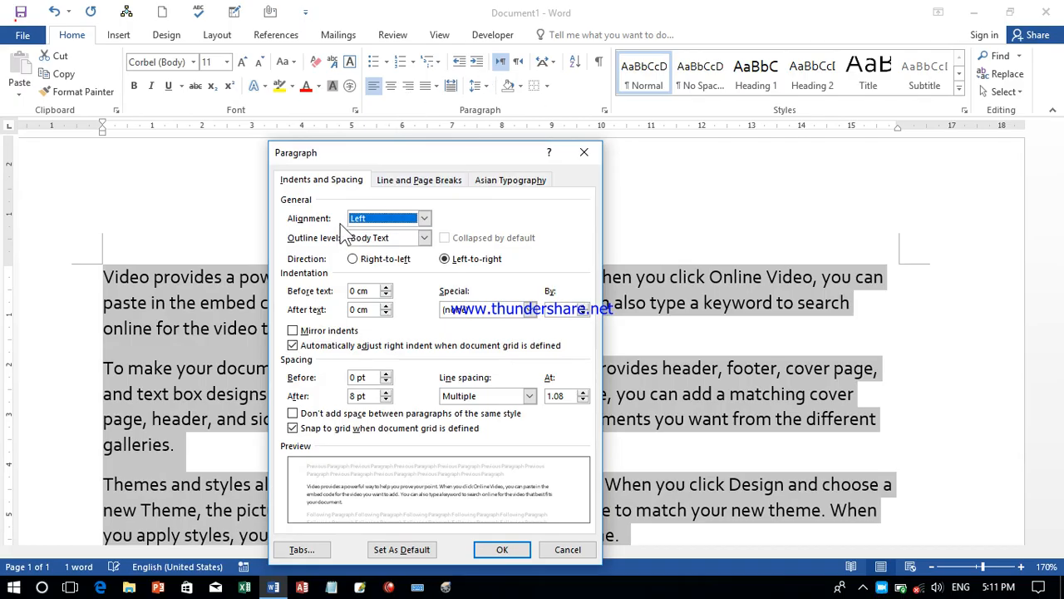
pyautogui.click(367, 221)
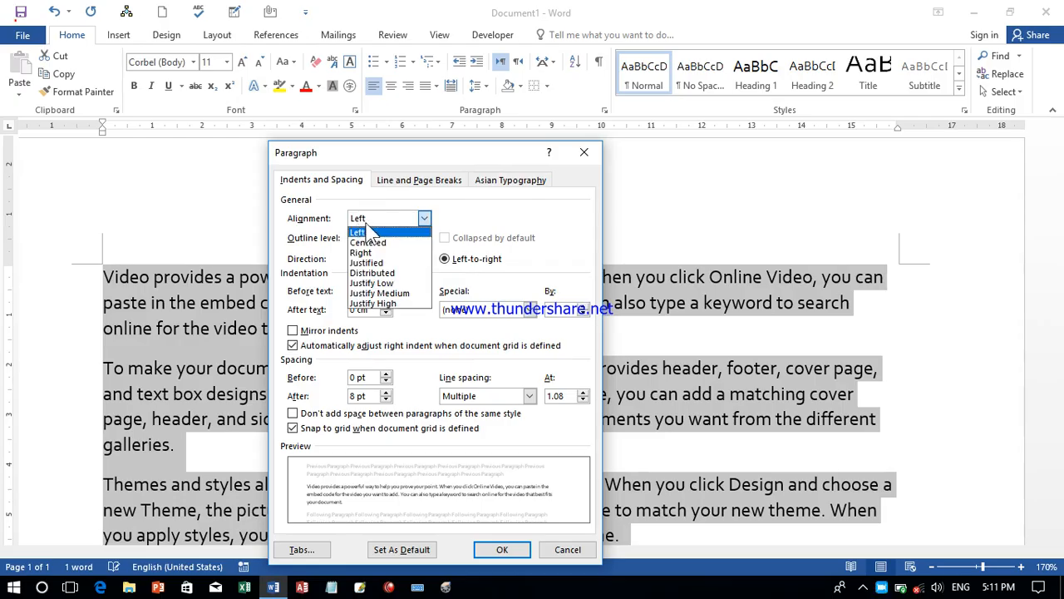
pyautogui.click(388, 253)
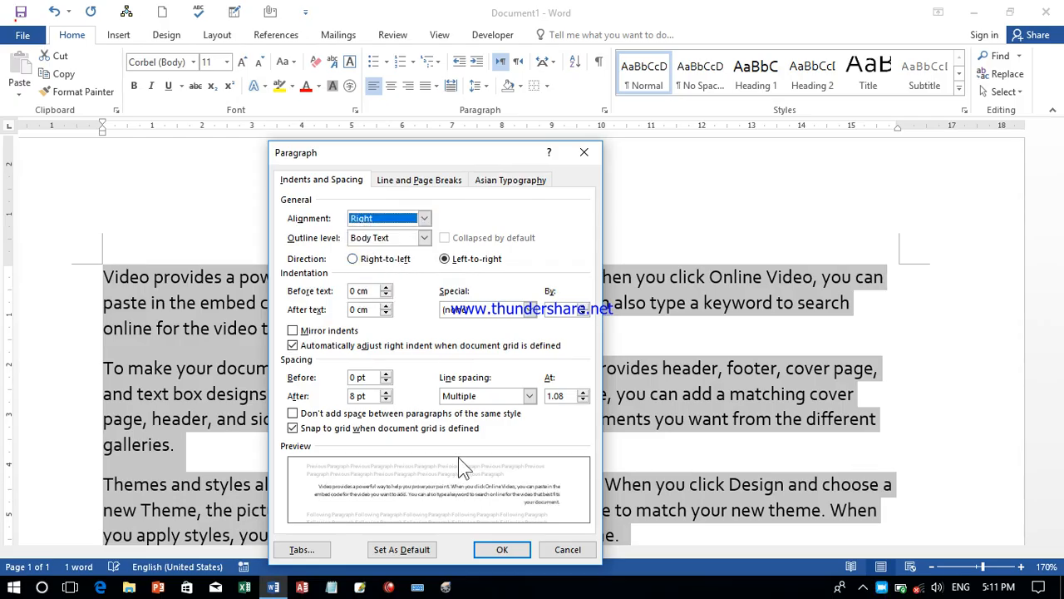
pyautogui.click(502, 550)
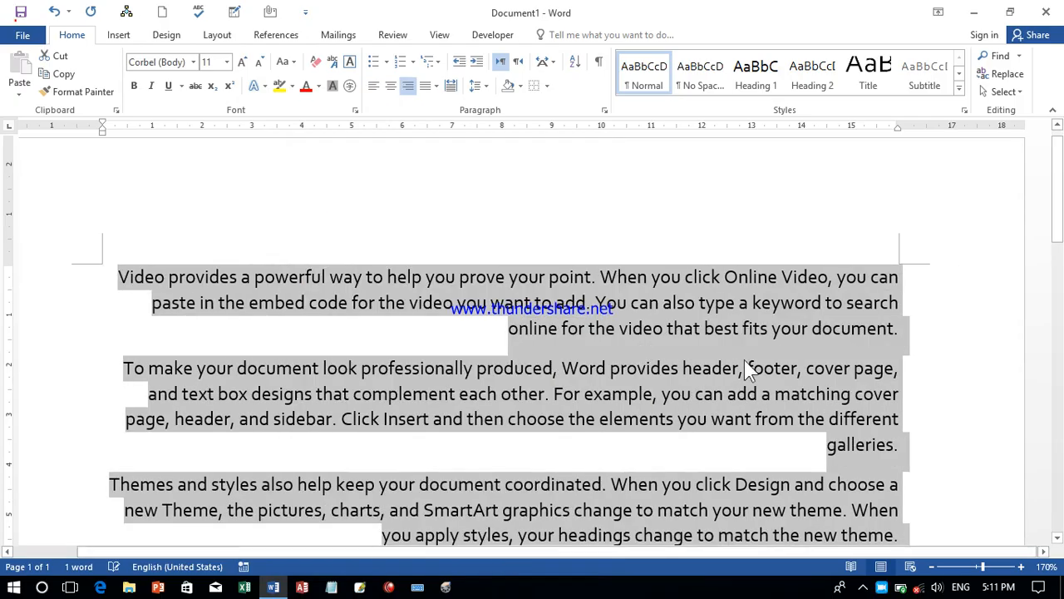
# Step: Insert the filler characters "mjhjhjgjgjh" inside the word "header" in the second paragraph
pyautogui.click(738, 368)
pyautogui.write('mjhjh')
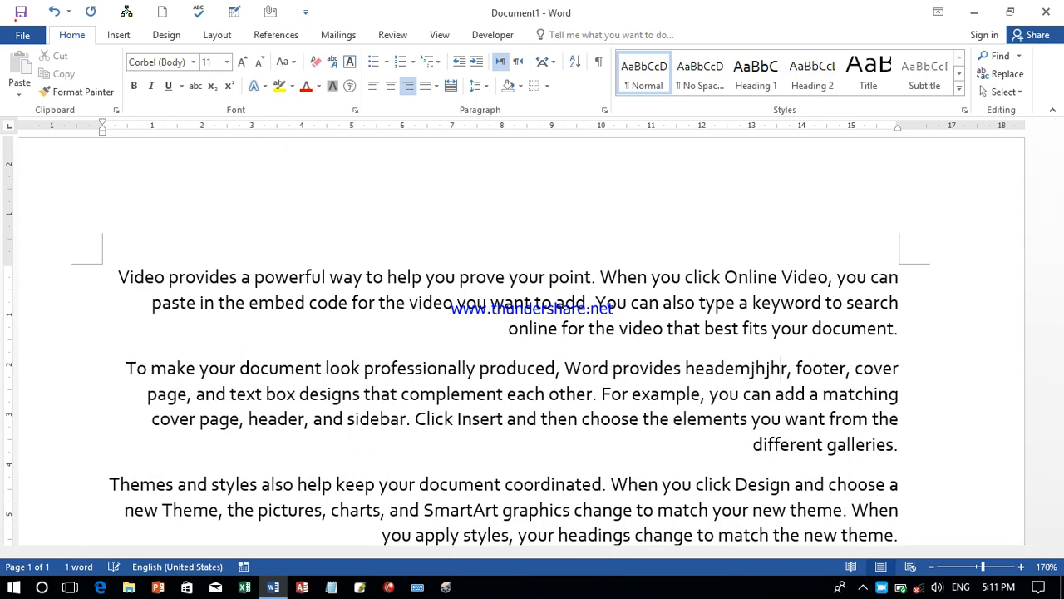
pyautogui.write('jgjgjh')
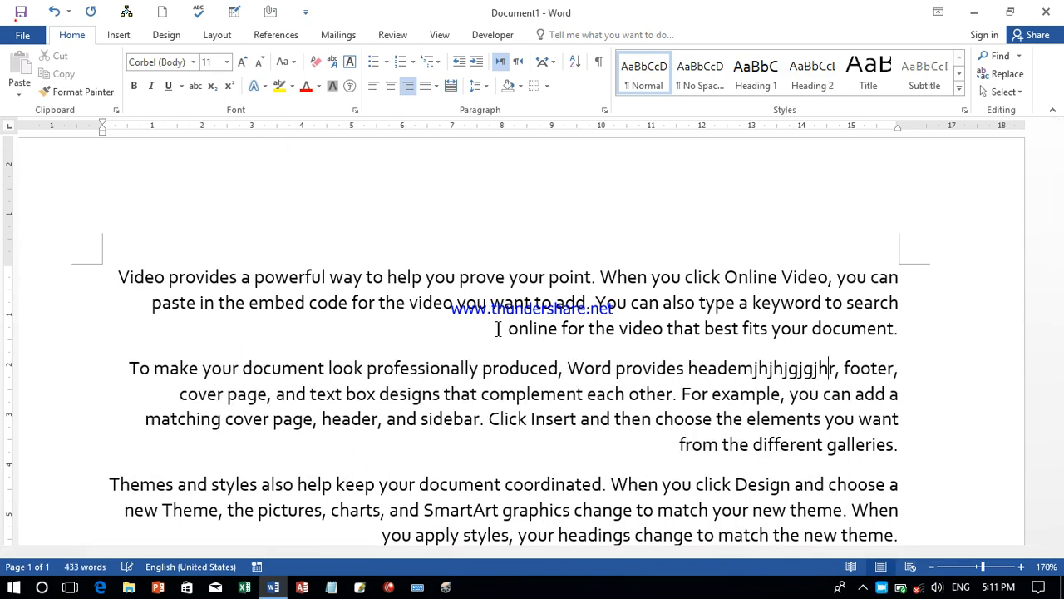
# Step: Apply Distributed alignment to the whole document, and revert that alignment change
pyautogui.hotkey('ctrl', 'a')
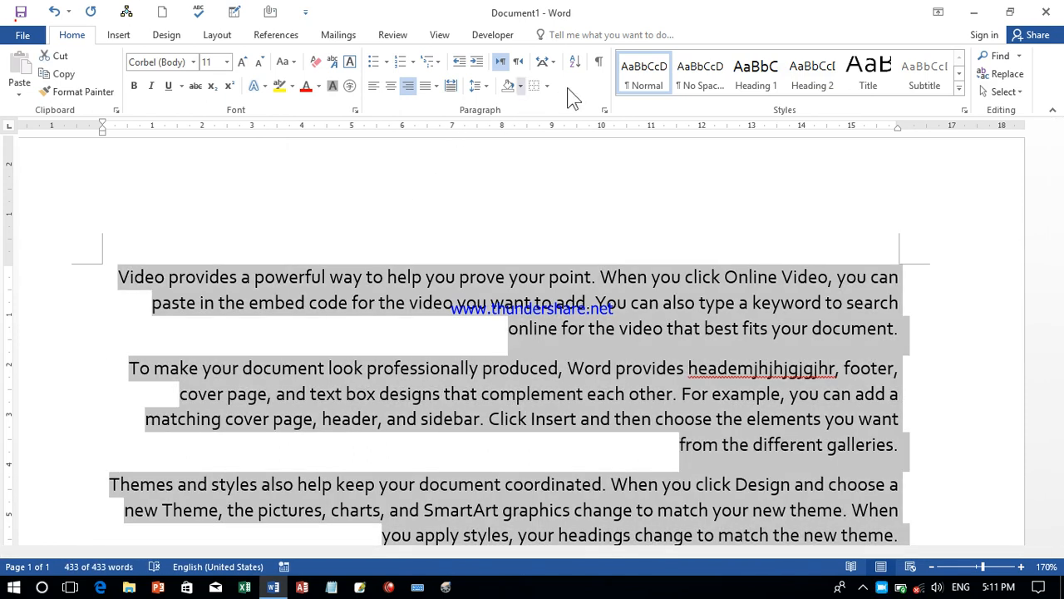
pyautogui.click(604, 110)
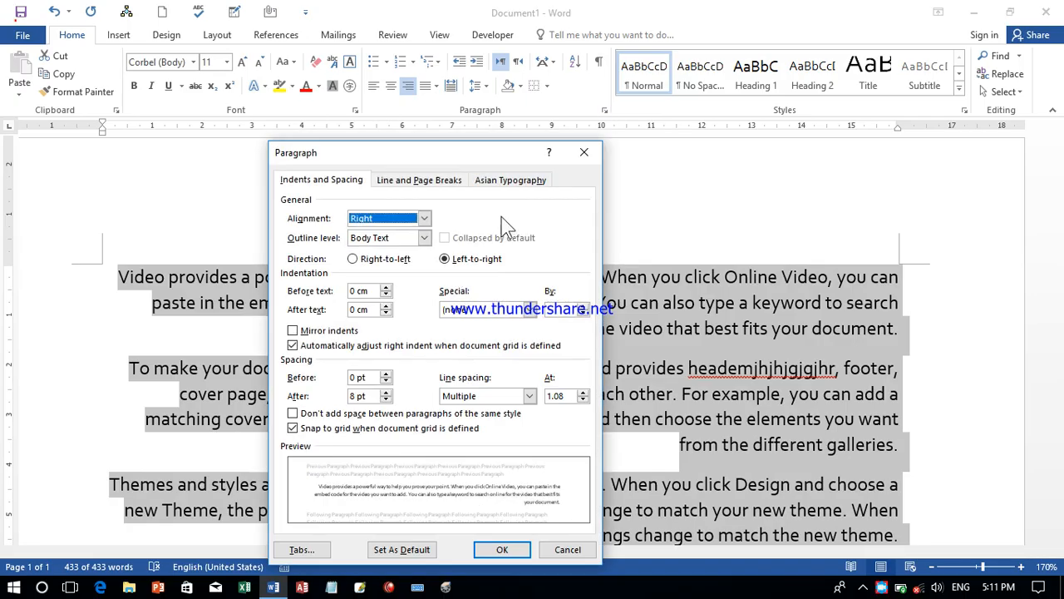
pyautogui.click(424, 218)
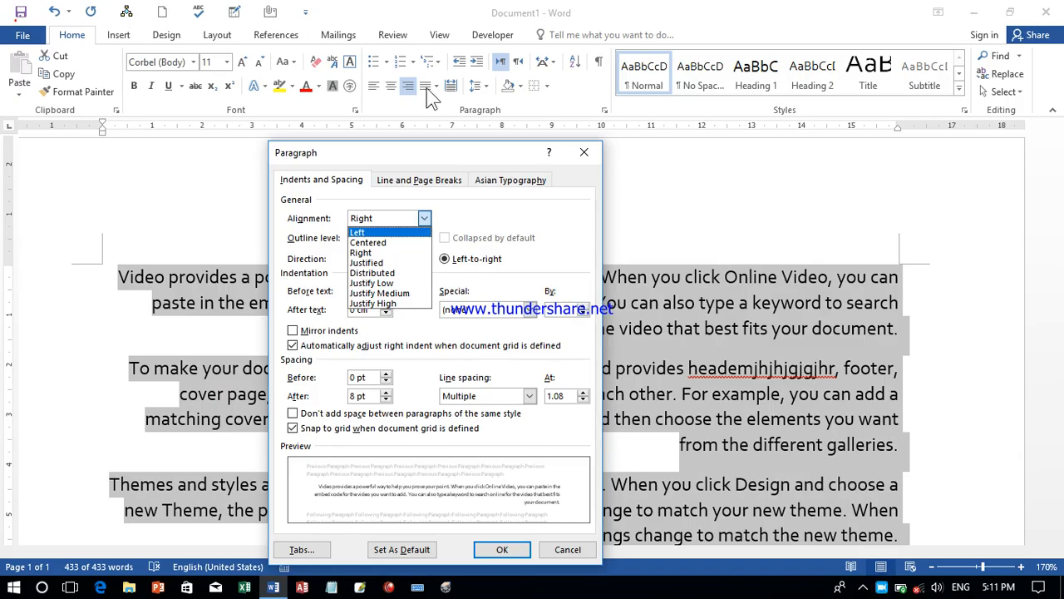
pyautogui.click(378, 275)
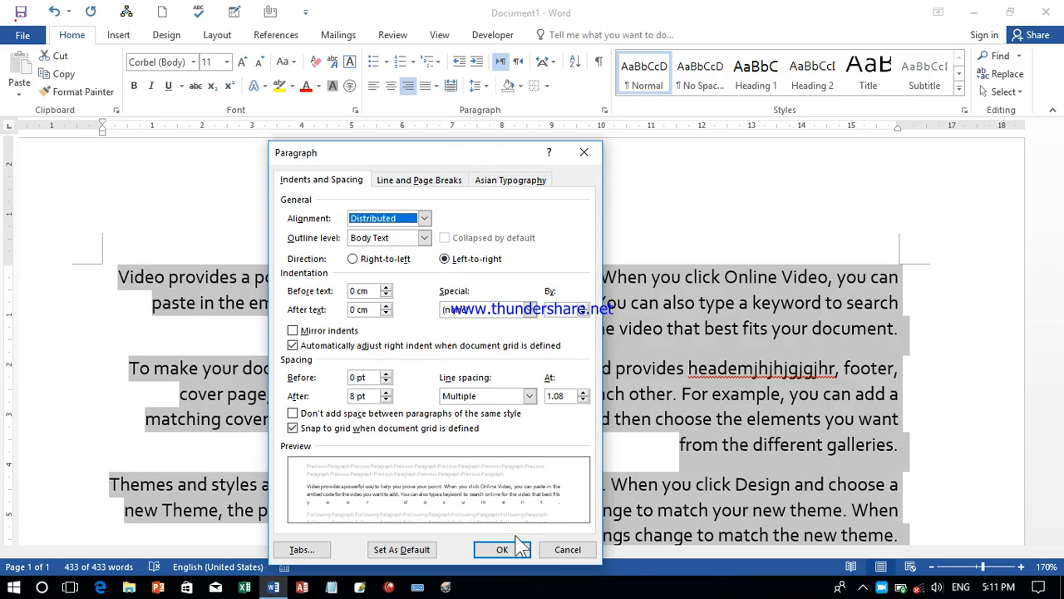
pyautogui.click(502, 549)
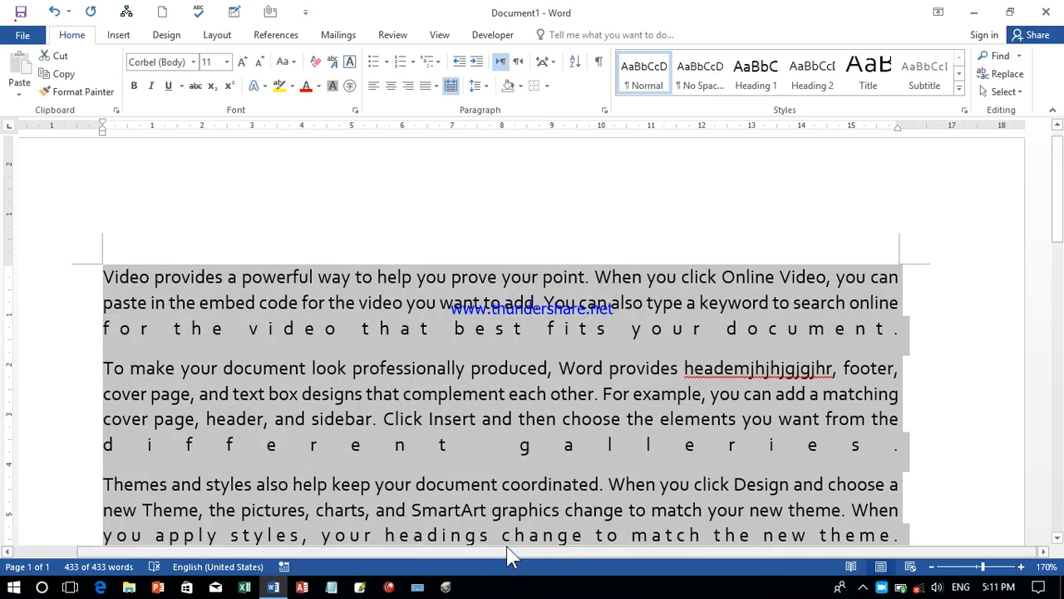
pyautogui.hotkey('ctrl', 'r')
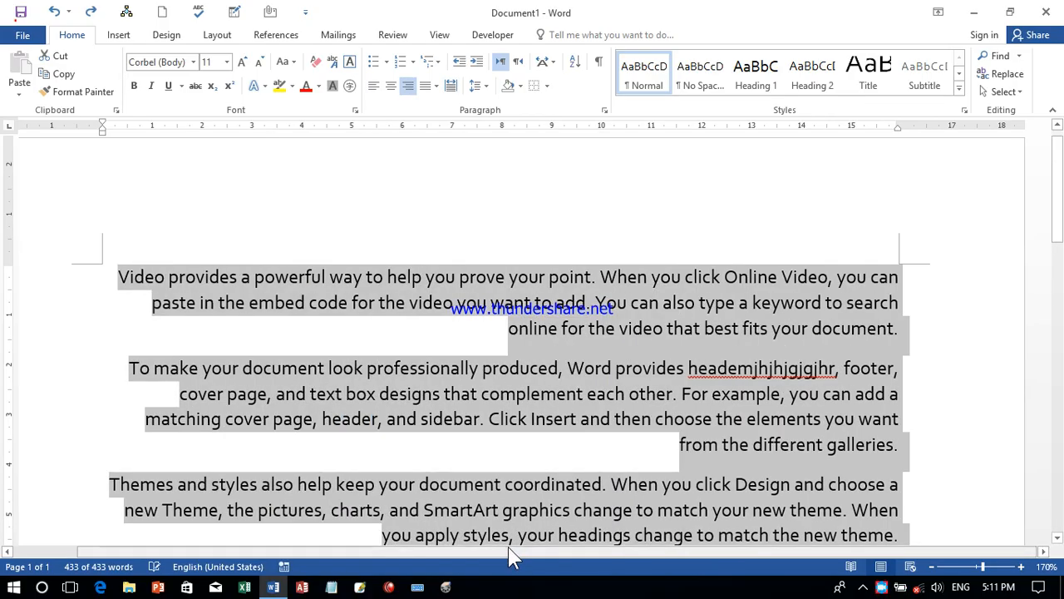
pyautogui.click(604, 110)
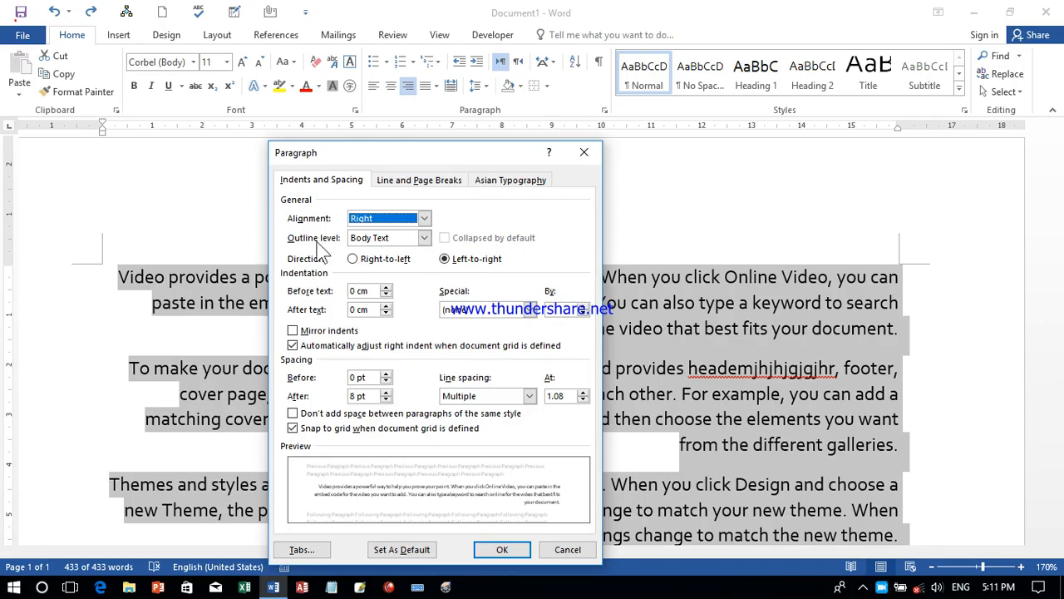
pyautogui.click(370, 239)
pyautogui.click(374, 240)
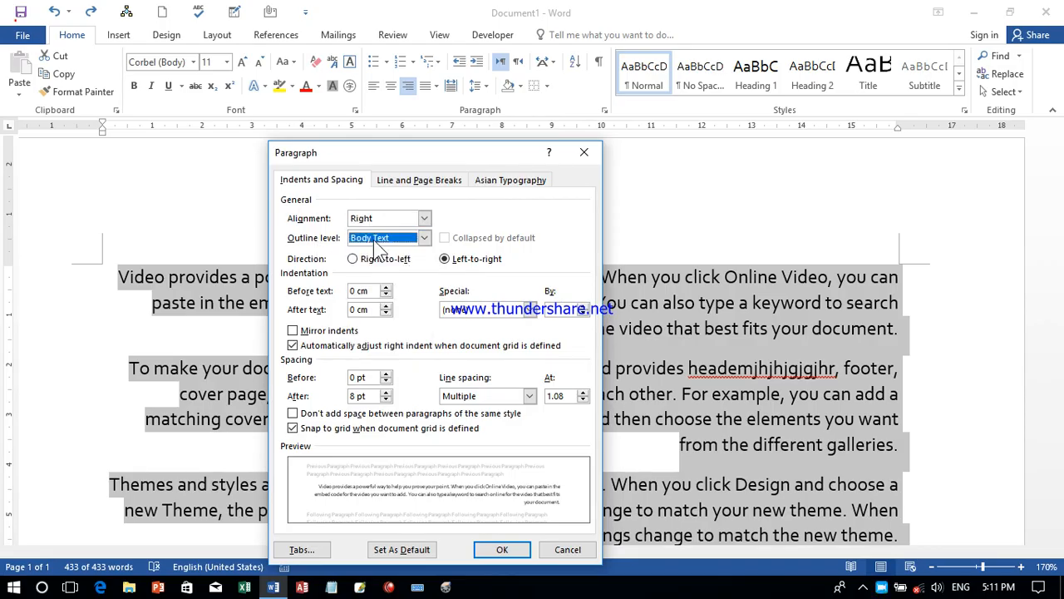
pyautogui.click(584, 153)
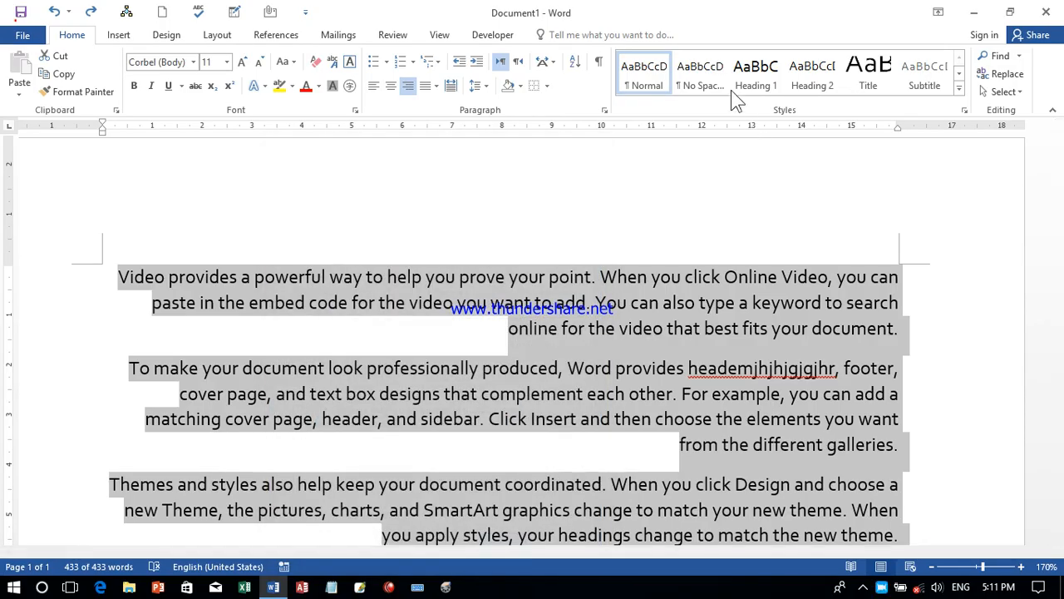
# Step: Undo the filler characters in the second paragraph and the right alignment of the text
pyautogui.hotkey('ctrl', 'z')
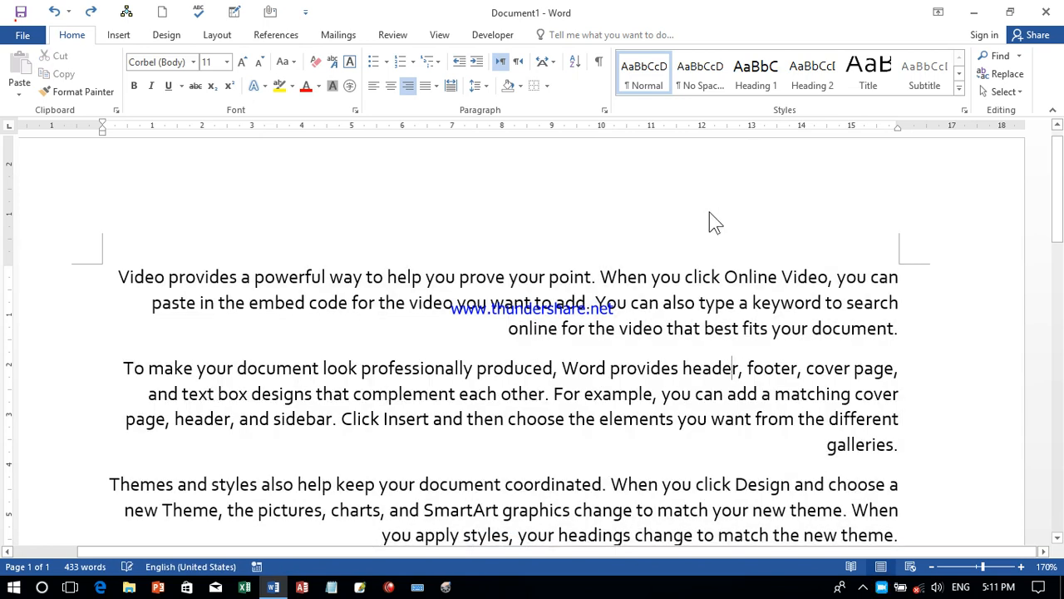
pyautogui.hotkey('ctrl', 'z')
# Step: Split the first paragraph after its opening word so that "Video" stands alone as its own paragraph
pyautogui.click(707, 218)
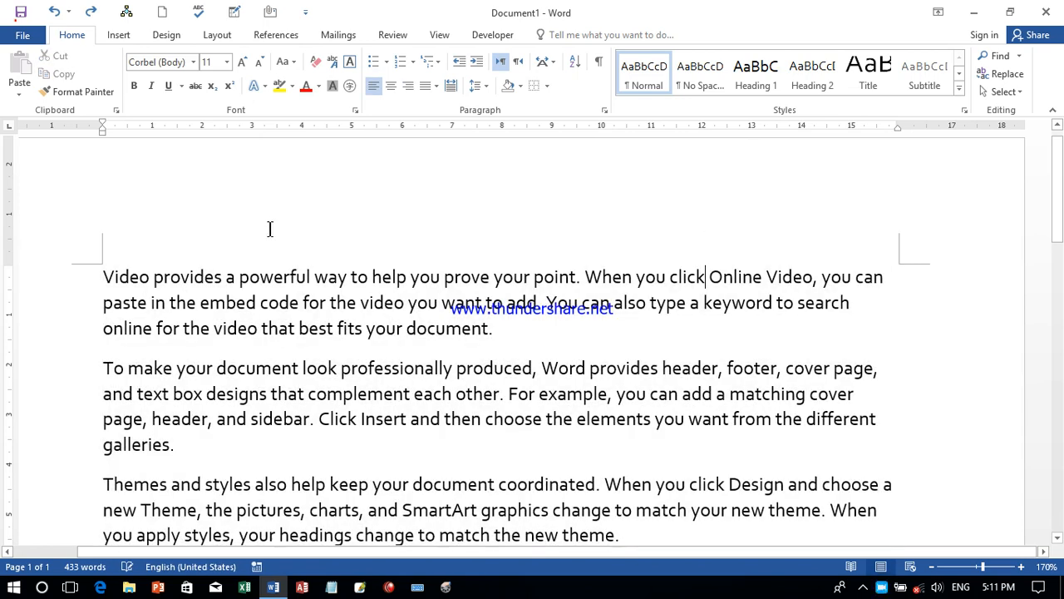
pyautogui.click(151, 277)
pyautogui.press('Return')
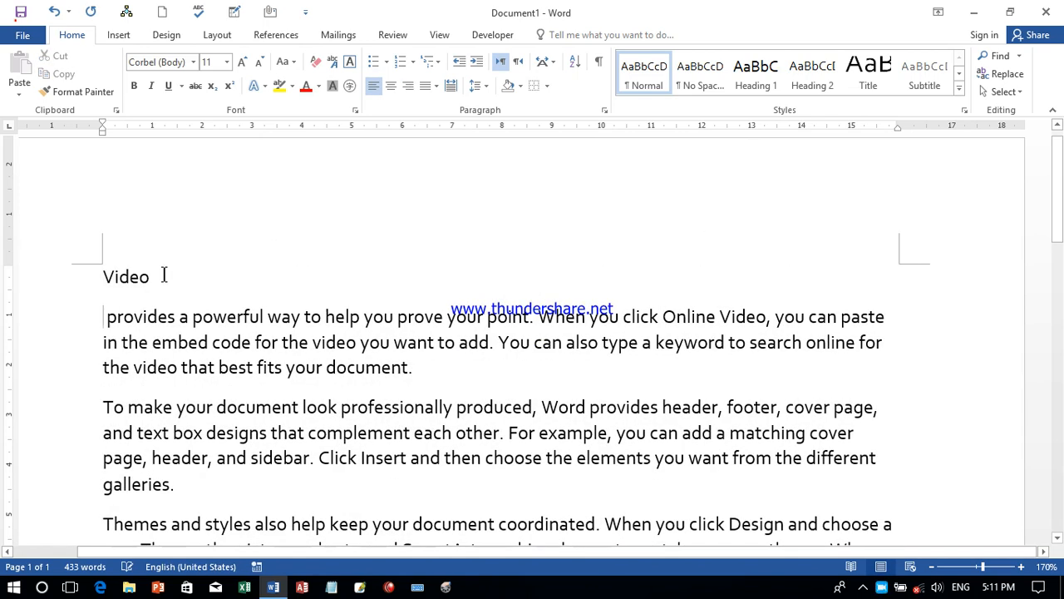
# Step: Set the outline level of the "Video" paragraph to Level 1
pyautogui.moveTo(152, 277); pyautogui.dragTo(113, 283)
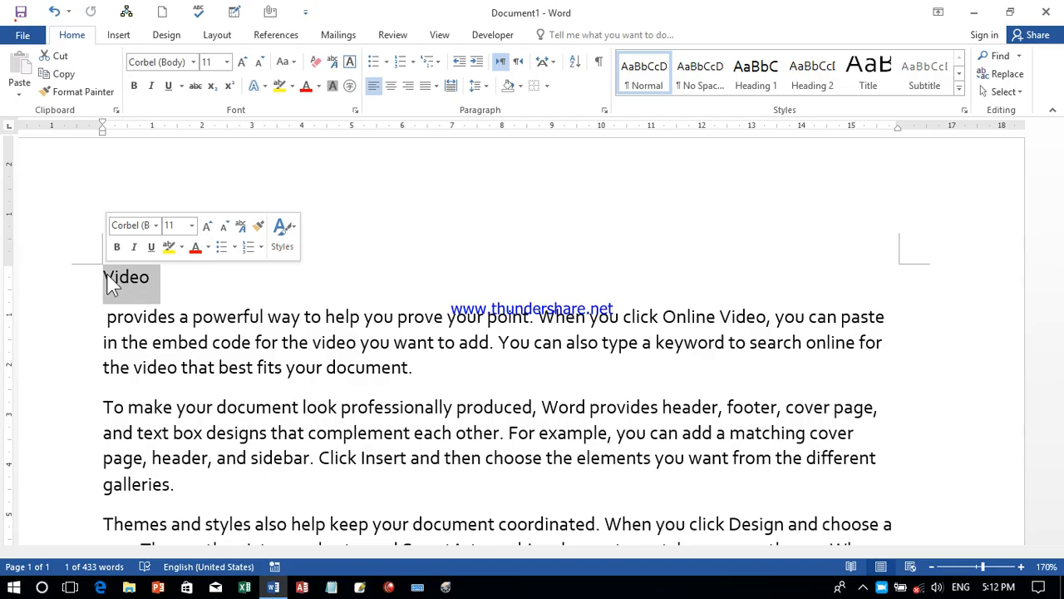
pyautogui.click(605, 109)
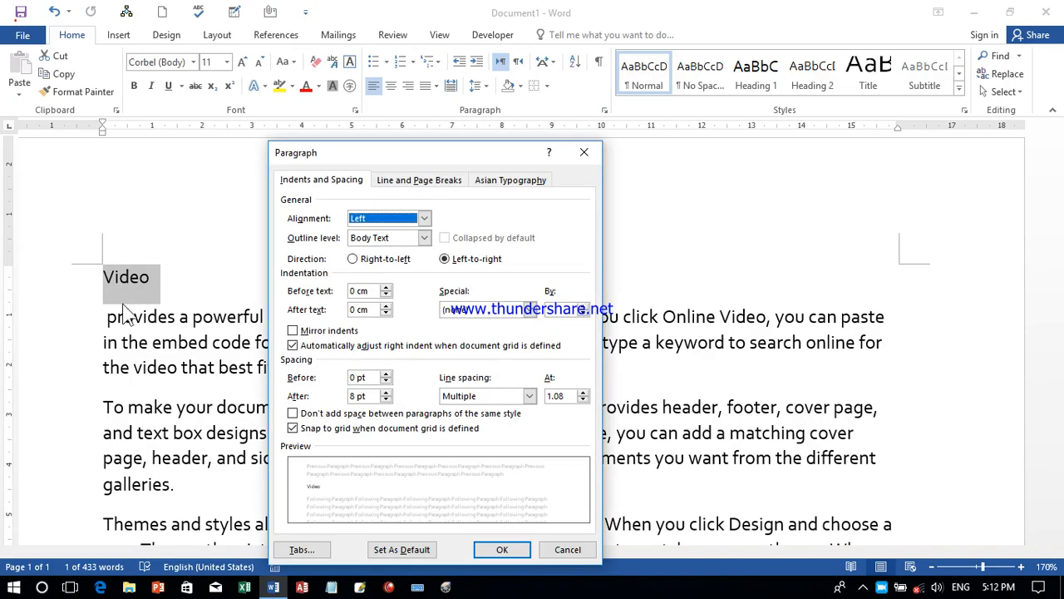
pyautogui.click(424, 238)
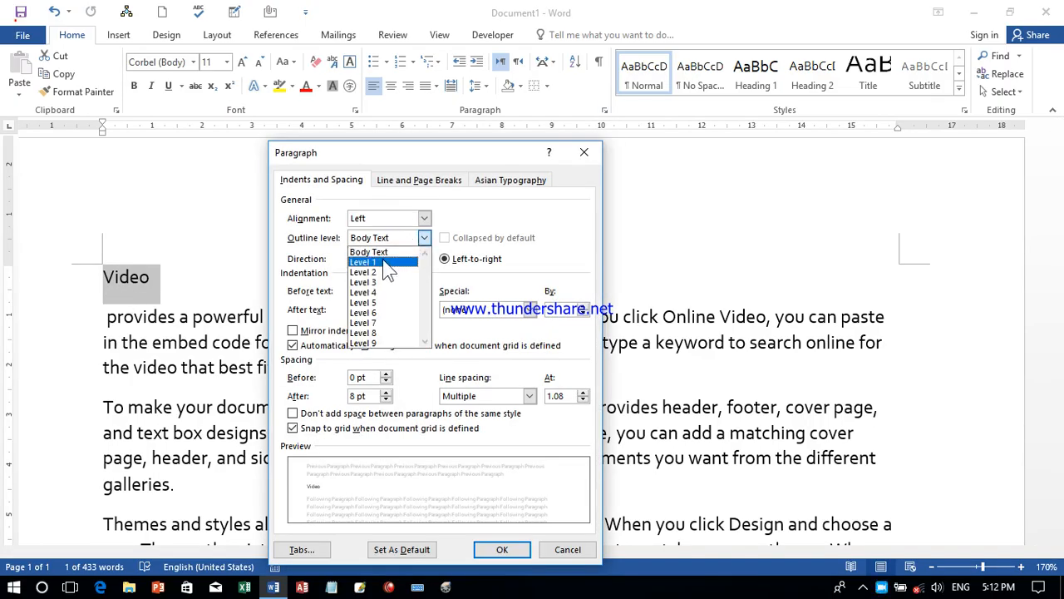
pyautogui.click(387, 257)
pyautogui.click(492, 551)
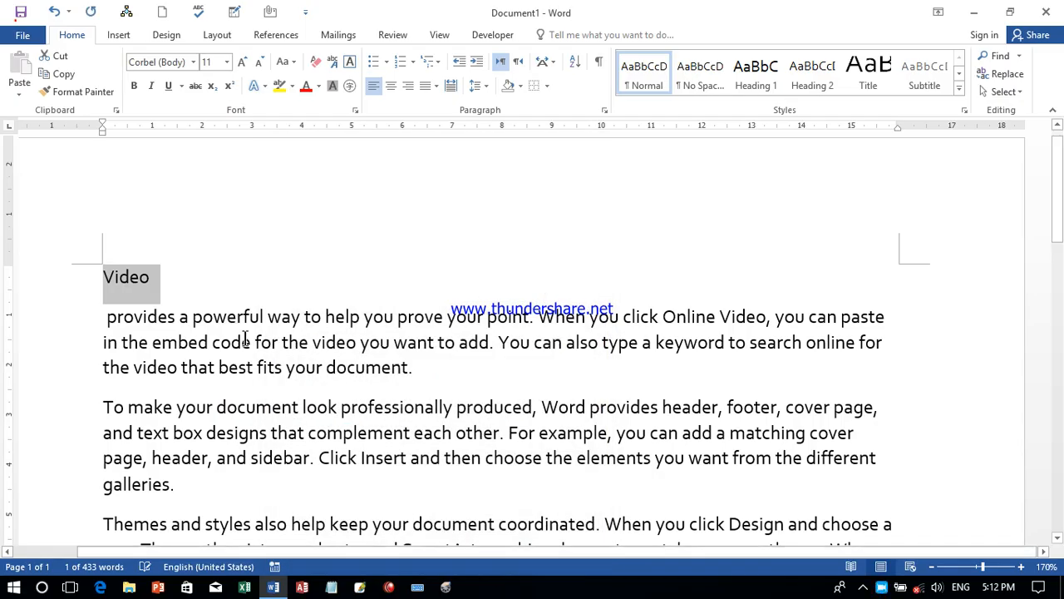
# Step: Try collapsing and expanding the body text under the "Video" heading, leaving it collapsed
pyautogui.click(109, 279)
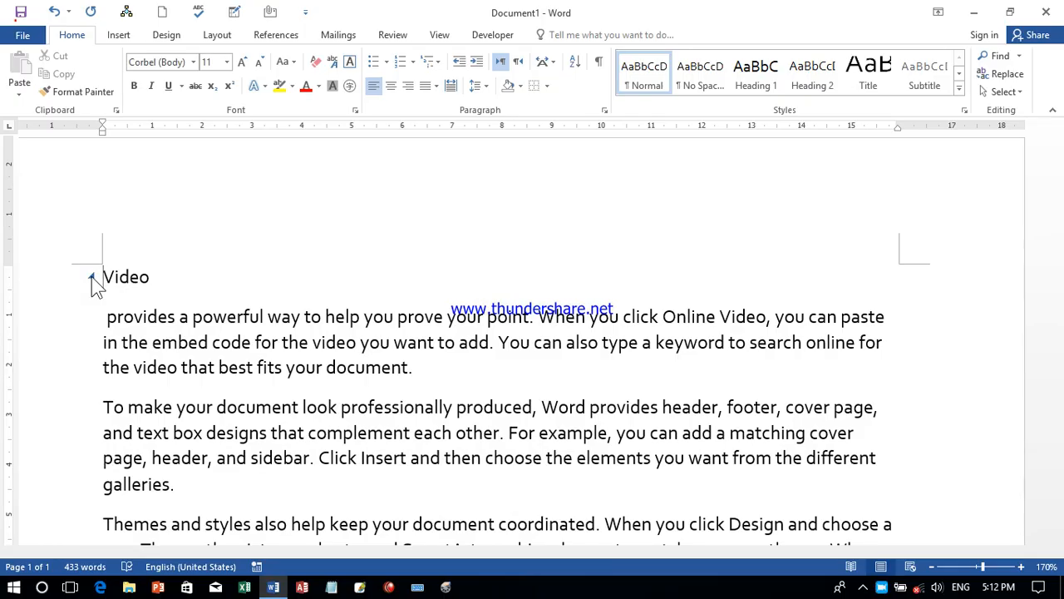
pyautogui.click(92, 276)
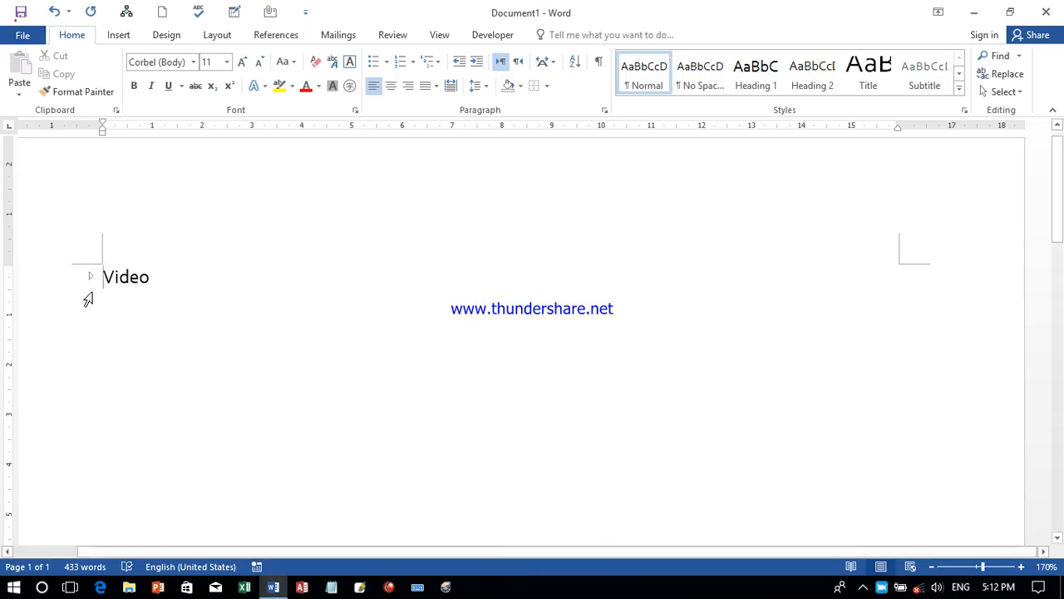
pyautogui.hotkey('ctrl', 'z')
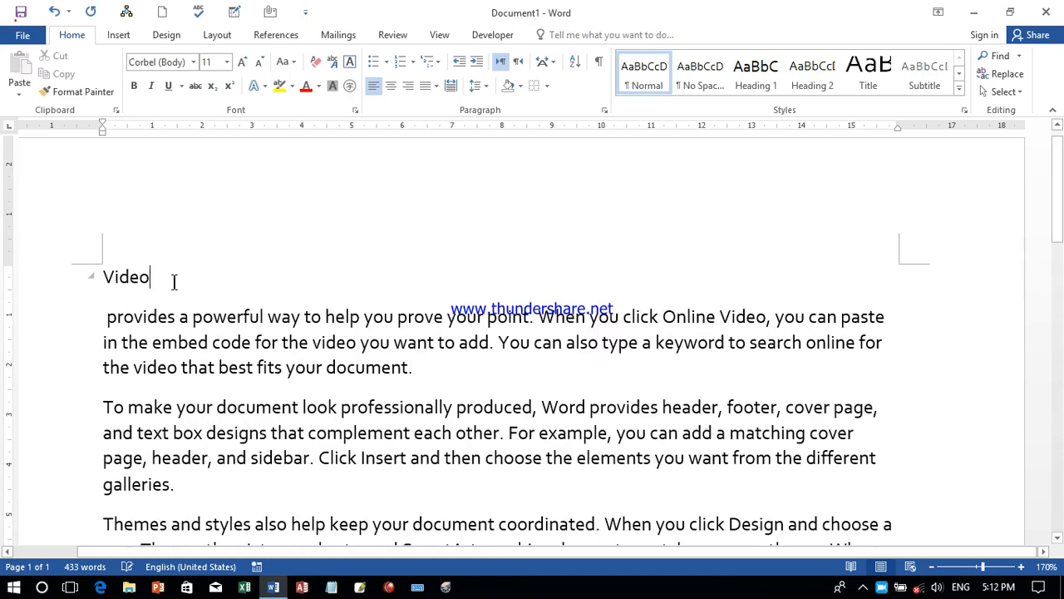
pyautogui.hotkey('ctrl', 'y')
pyautogui.click(140, 327)
pyautogui.doubleClick(130, 327)
pyautogui.click(166, 263)
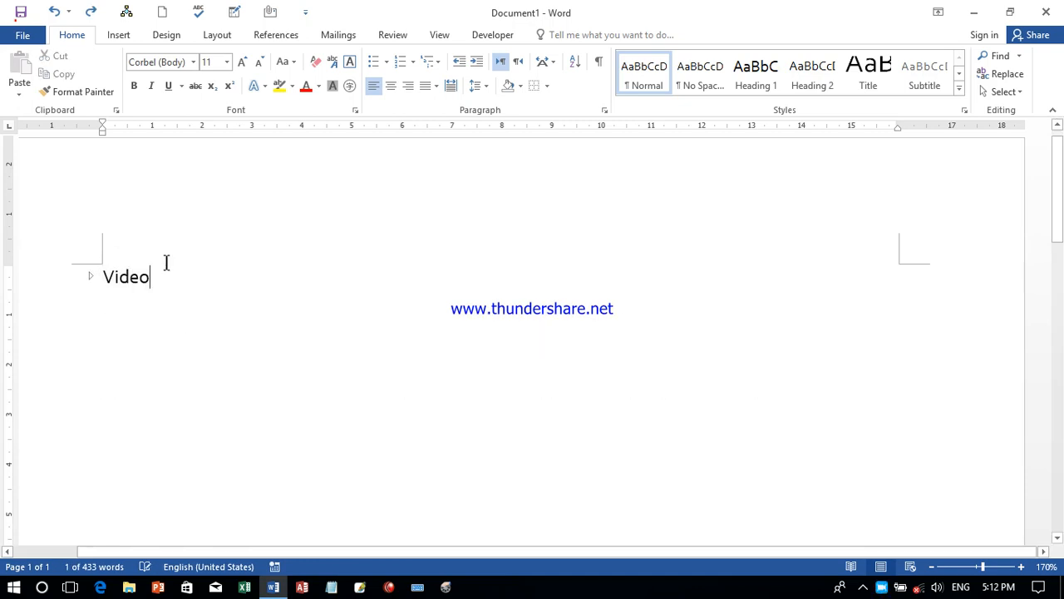
# Step: Add the text "Computer" on a new line directly beneath "Video" and start a new paragraph after it
pyautogui.press('Return')
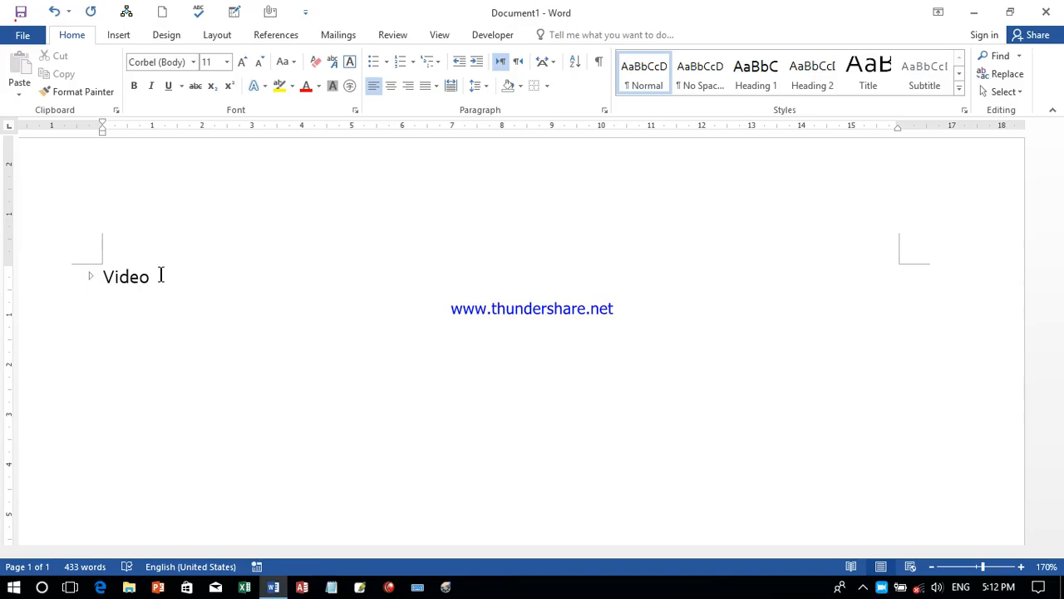
pyautogui.write('C')
pyautogui.press('BackSpace')
pyautogui.write('Computer')
pyautogui.press('Return')
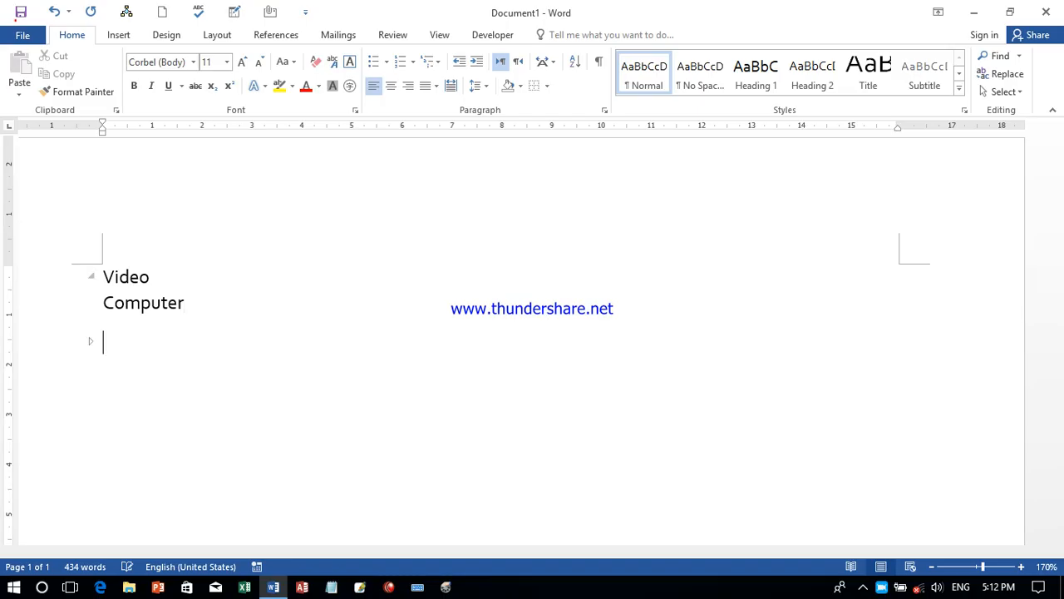
# Step: Generate sample paragraphs below "Computer" with =rand(9) and delete the empty paragraph that follows them
pyautogui.write('=rand(9)')
pyautogui.press('Return')
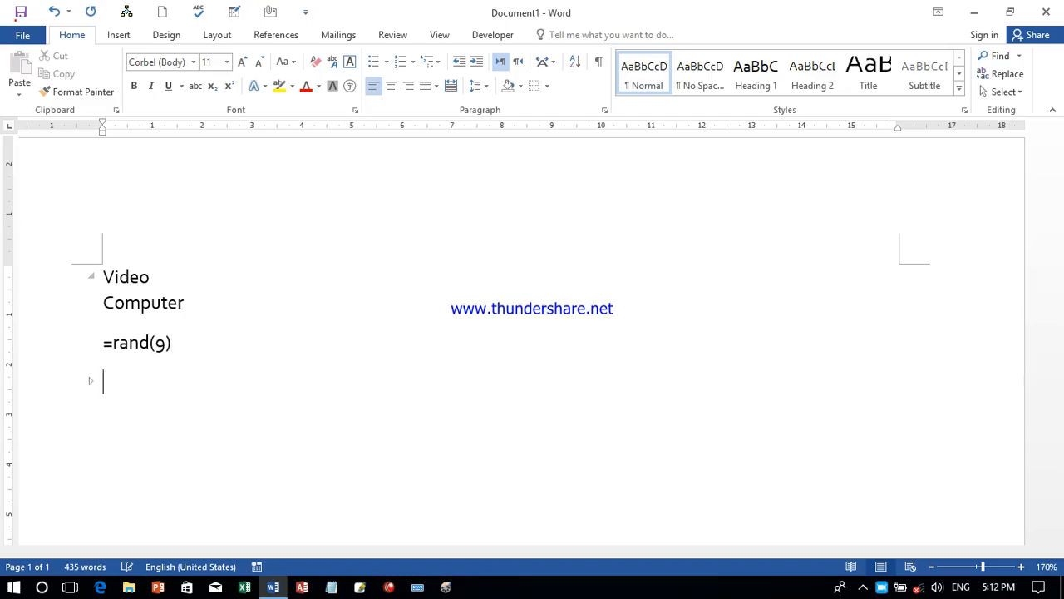
pyautogui.moveTo(1061, 361); pyautogui.dragTo(1061, 185)
pyautogui.click(105, 252)
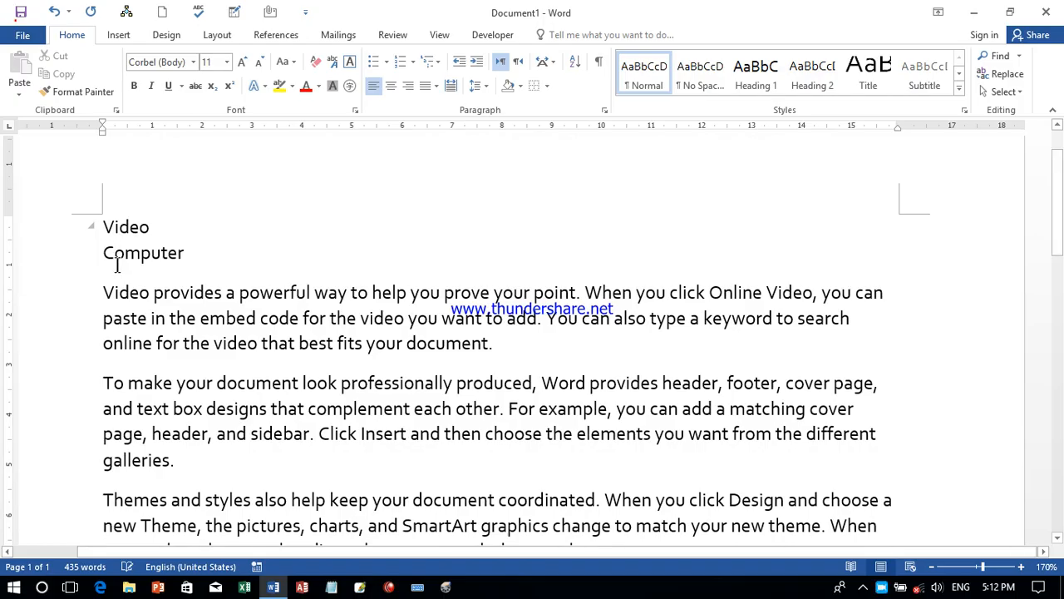
pyautogui.hotkey('ctrl', 'z')
pyautogui.hotkey('ctrl', 'y')
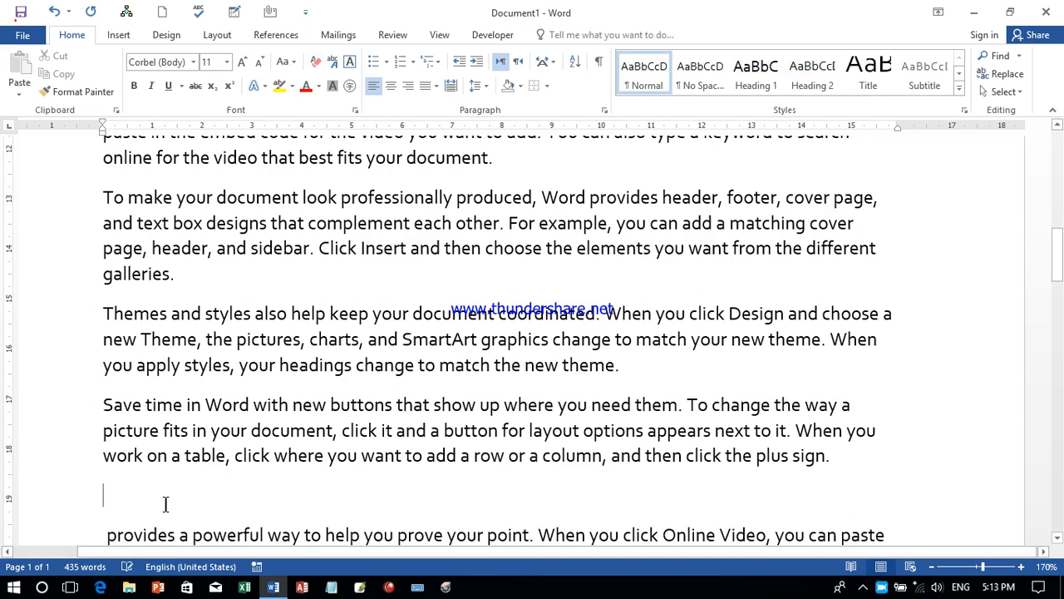
pyautogui.press('BackSpace')
# Step: Set the outline level of the "Computer" paragraph beneath "Video" to Level 2
pyautogui.moveTo(1056, 266); pyautogui.dragTo(1057, 166)
pyautogui.click(130, 318)
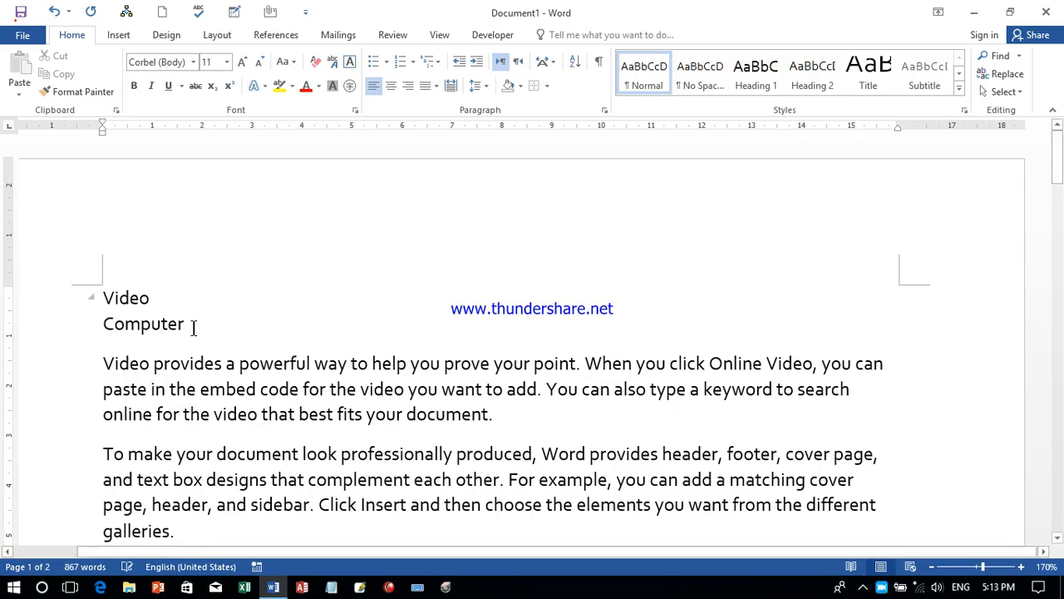
pyautogui.moveTo(192, 325); pyautogui.dragTo(97, 323)
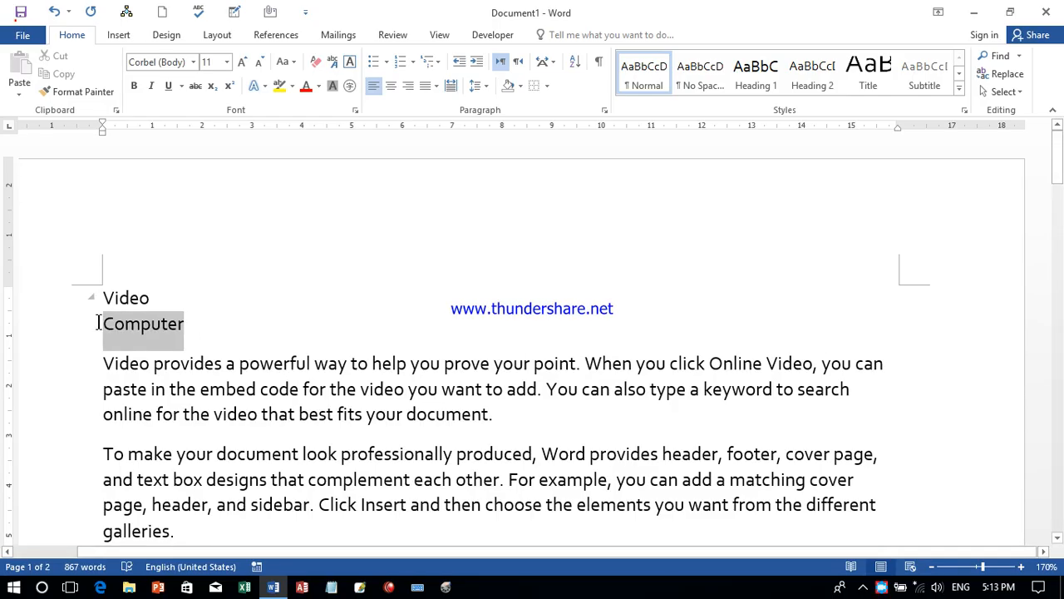
pyautogui.click(604, 110)
pyautogui.click(423, 238)
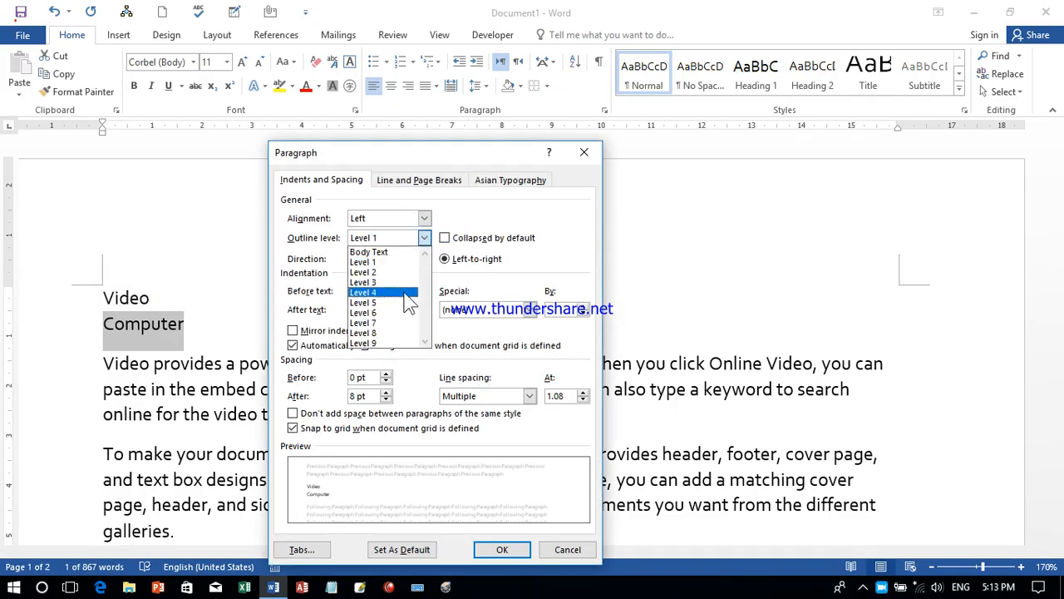
pyautogui.click(384, 271)
pyautogui.click(501, 552)
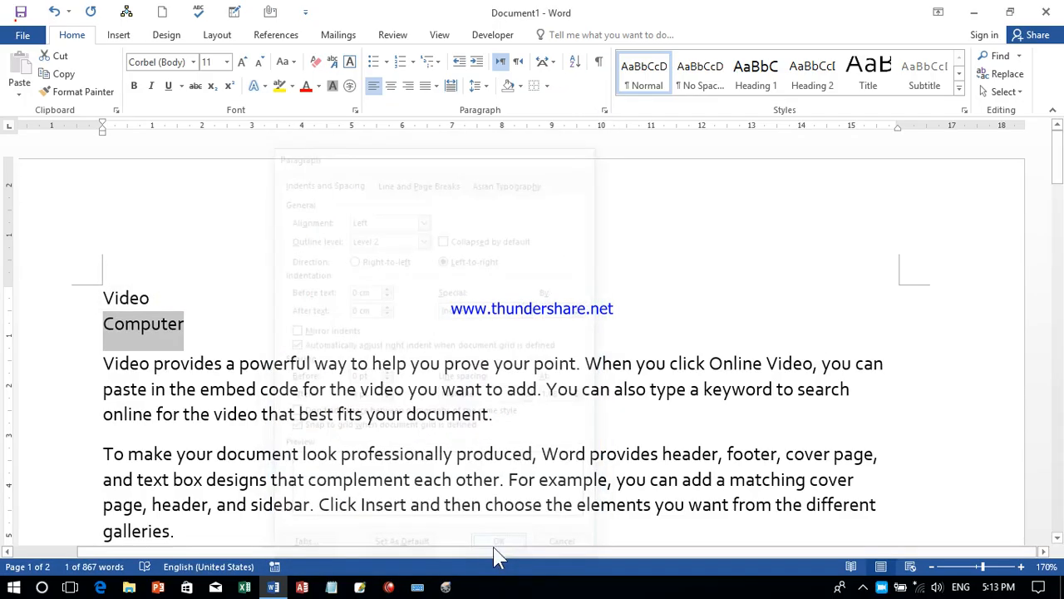
pyautogui.click(125, 331)
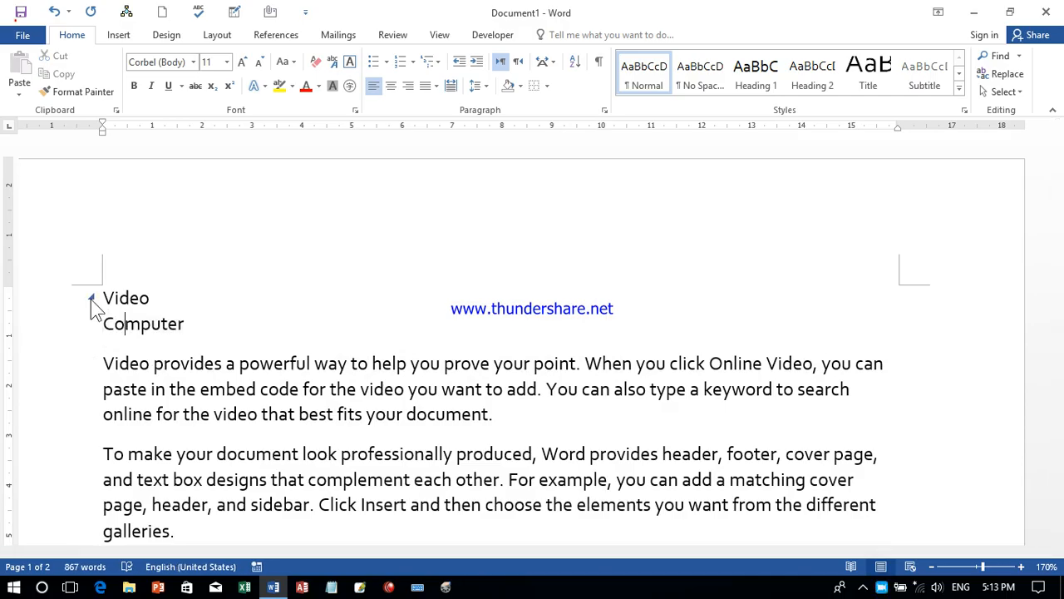
pyautogui.click(107, 300)
pyautogui.click(109, 329)
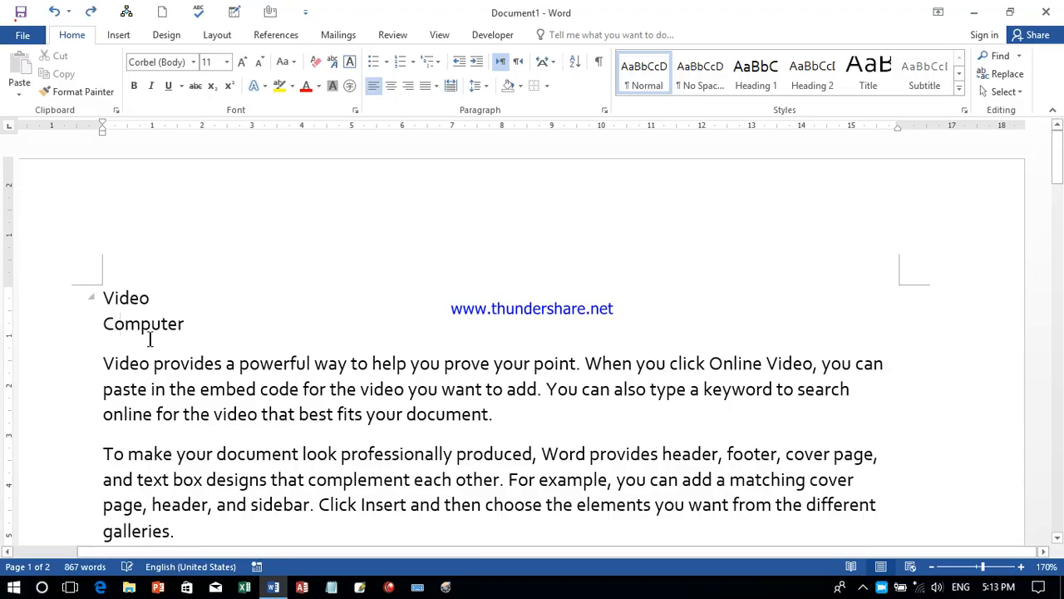
# Step: Clear the entire document and enter the single line "Computer"
pyautogui.hotkey('ctrl', 'a')
pyautogui.press('Delete')
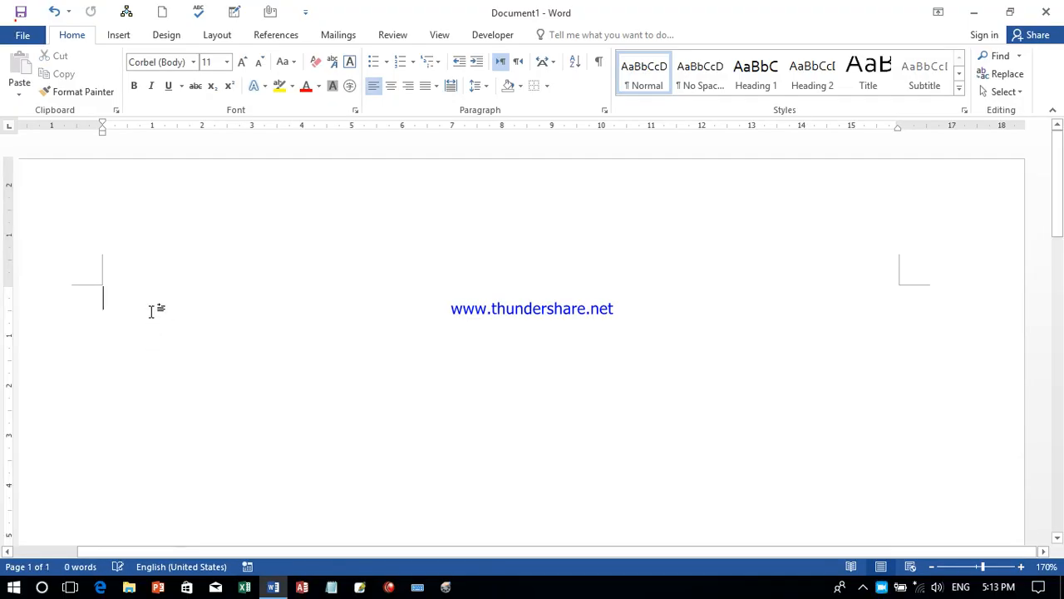
pyautogui.write('=rand')
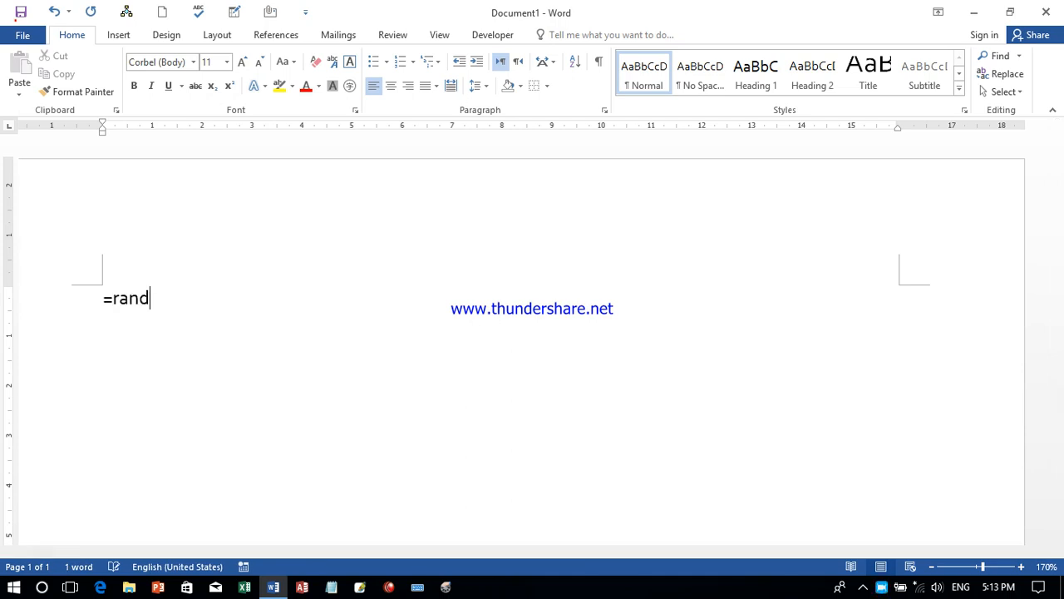
pyautogui.press('BackSpace')
pyautogui.press('BackSpace')
pyautogui.press('BackSpace')
pyautogui.press('BackSpace')
pyautogui.write('Co')
pyautogui.press('BackSpace')
pyautogui.press('BackSpace')
pyautogui.write('mputer')
# Step: Give the retyped "Computer" line an outline level of Level 2
pyautogui.moveTo(187, 304); pyautogui.dragTo(104, 304)
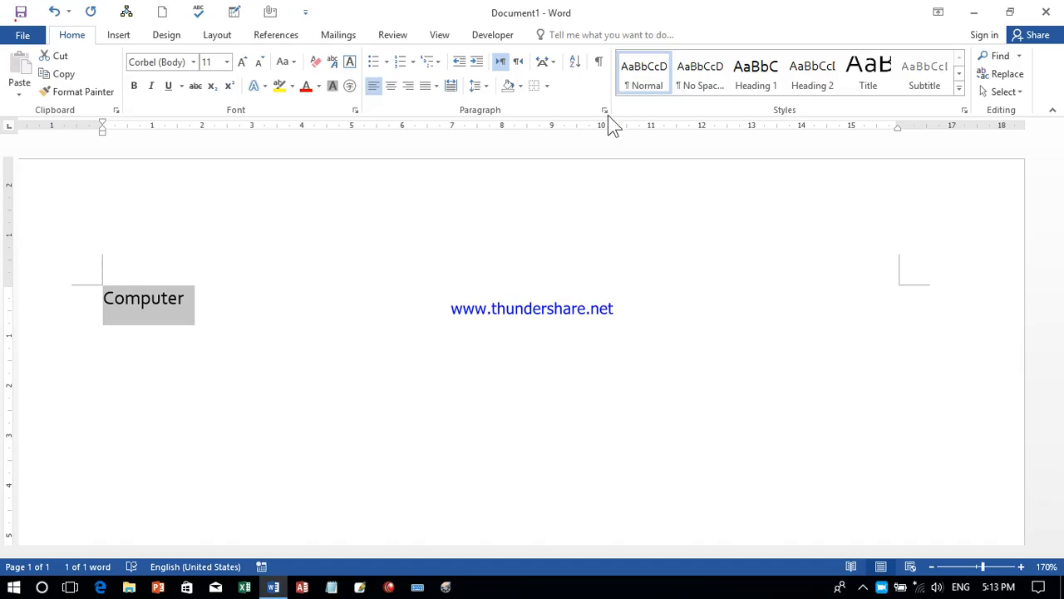
pyautogui.click(605, 111)
pyautogui.click(424, 238)
pyautogui.click(379, 273)
pyautogui.click(503, 549)
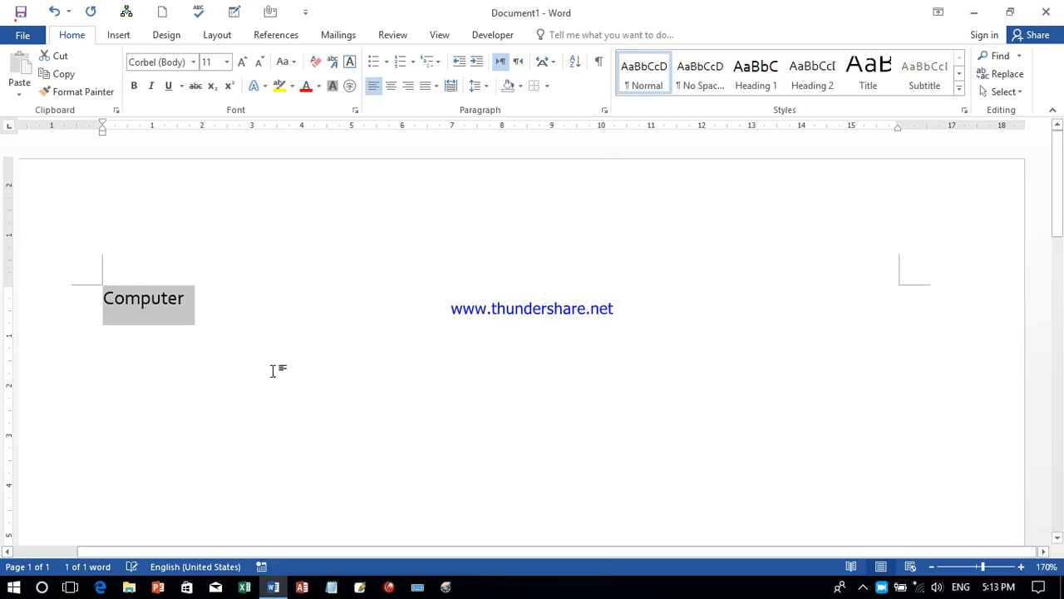
pyautogui.click(187, 323)
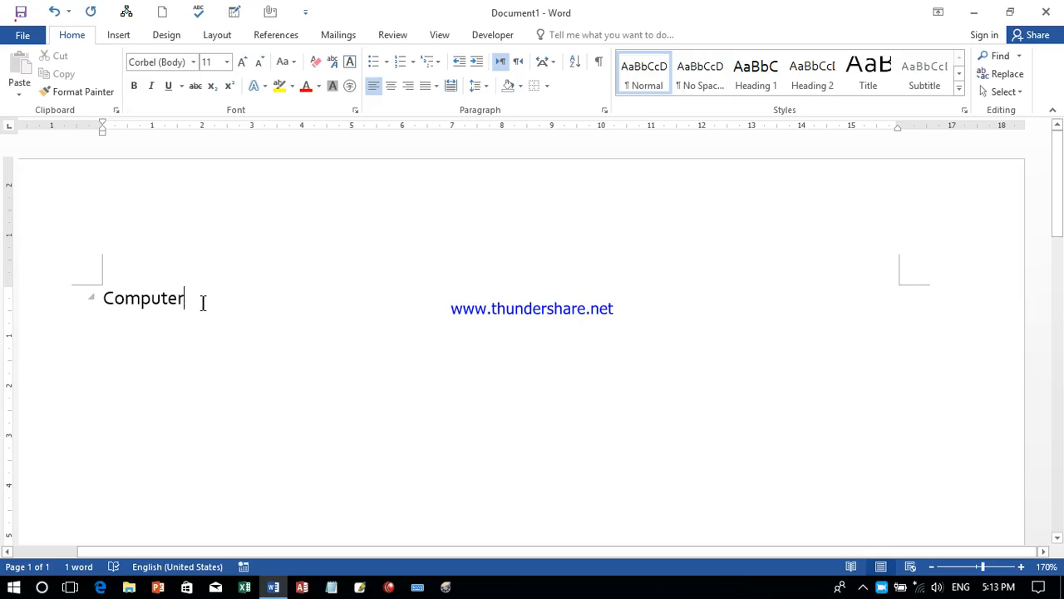
# Step: Try to generate sample paragraphs on a new line below "Computer" with =rand(2)
pyautogui.press('Return')
pyautogui.write('=rand(2')
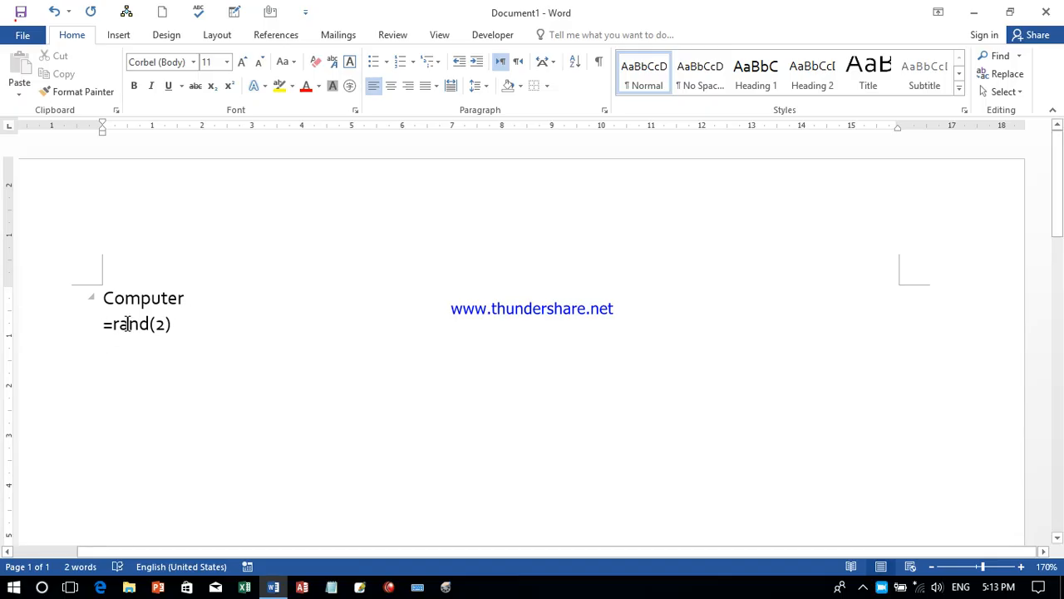
pyautogui.click(178, 326)
pyautogui.press('Return')
pyautogui.doubleClick(91, 299)
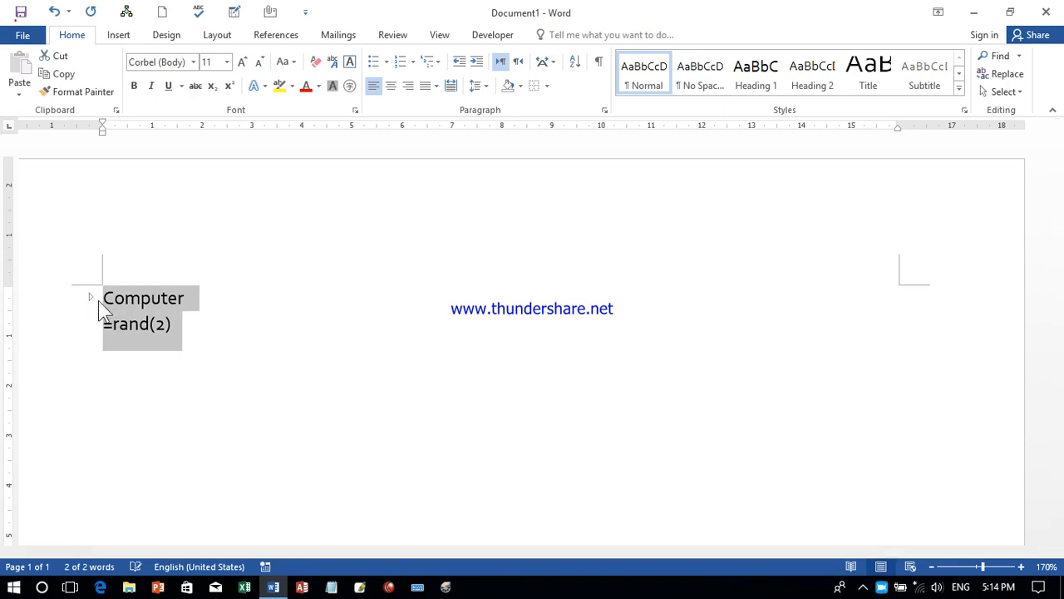
# Step: Undo the =rand(2) entry below "Computer"
pyautogui.click(176, 326)
pyautogui.hotkey('ctrl', 'z')
pyautogui.hotkey('ctrl', 'z')
pyautogui.hotkey('ctrl', 'z')
pyautogui.hotkey('ctrl', 'z')
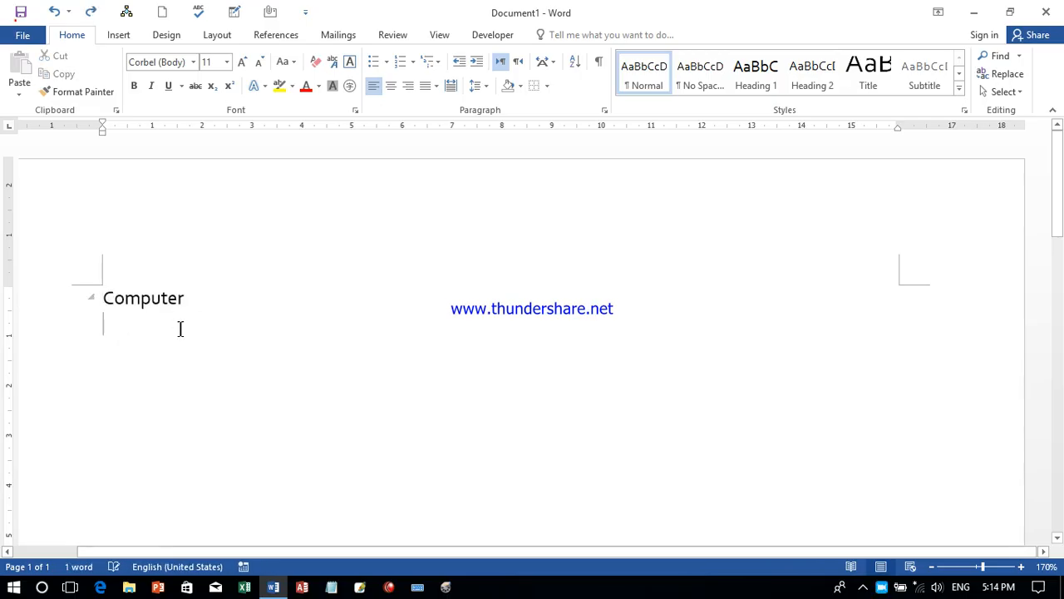
# Step: Apply the Heading 1 style to the "Computer" line
pyautogui.moveTo(184, 297); pyautogui.dragTo(103, 297)
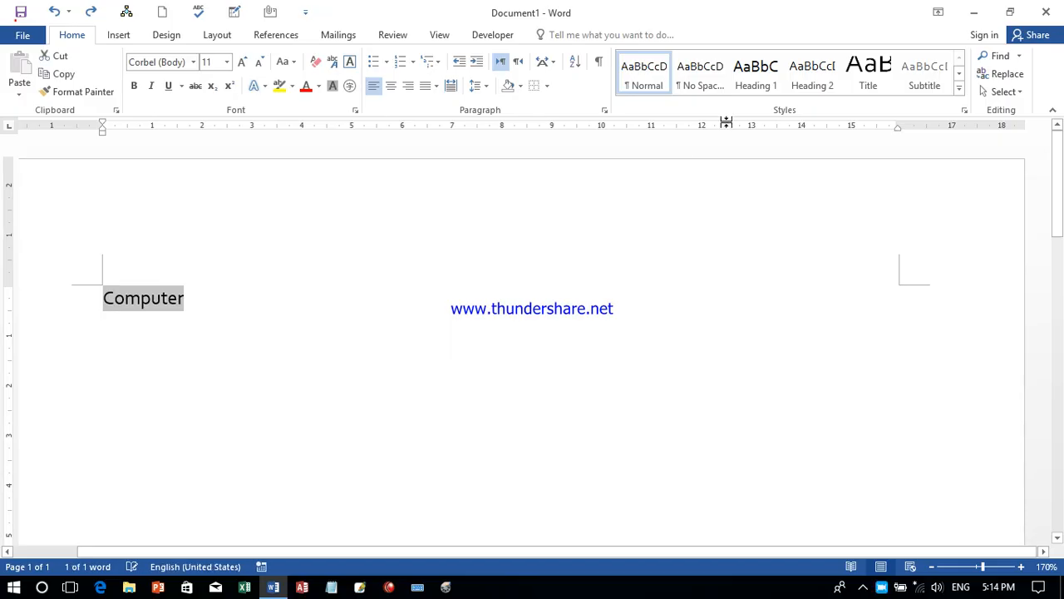
pyautogui.click(755, 89)
pyautogui.click(214, 361)
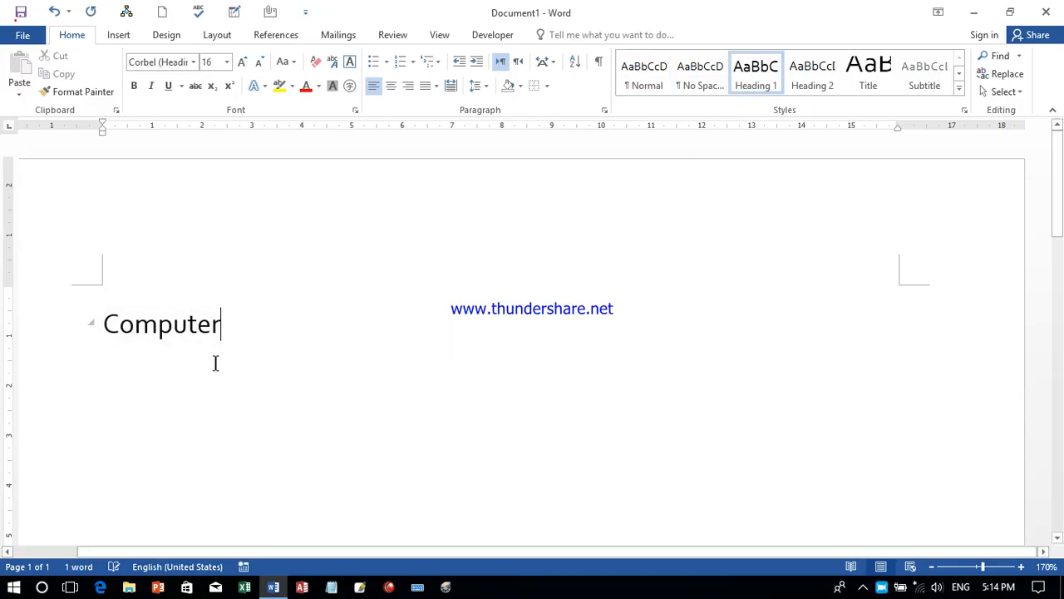
# Step: Generate sample paragraphs below the "Computer" heading with the =rand function
pyautogui.press('Return')
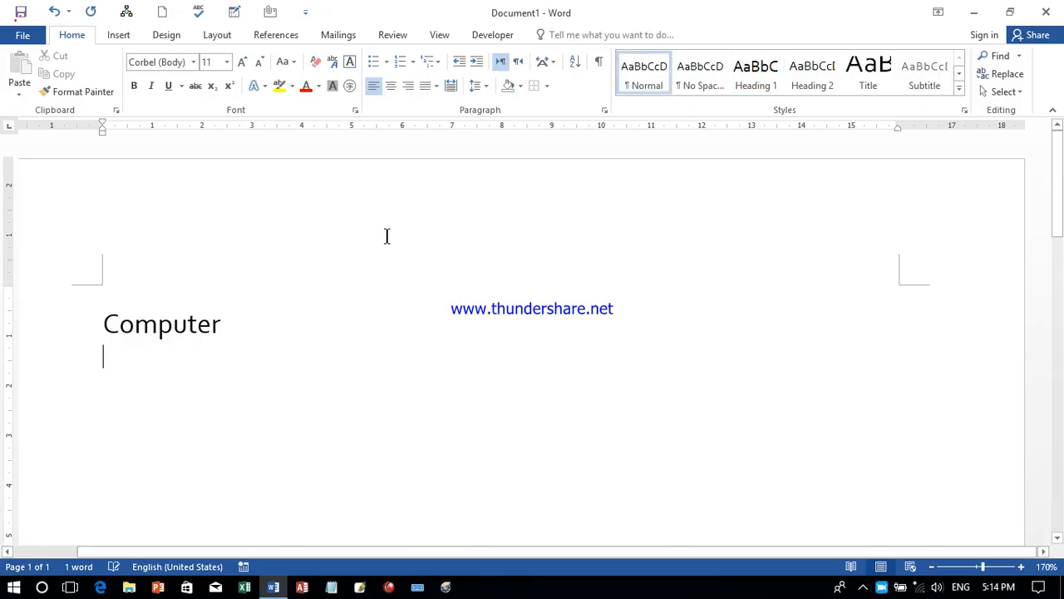
pyautogui.write('=r')
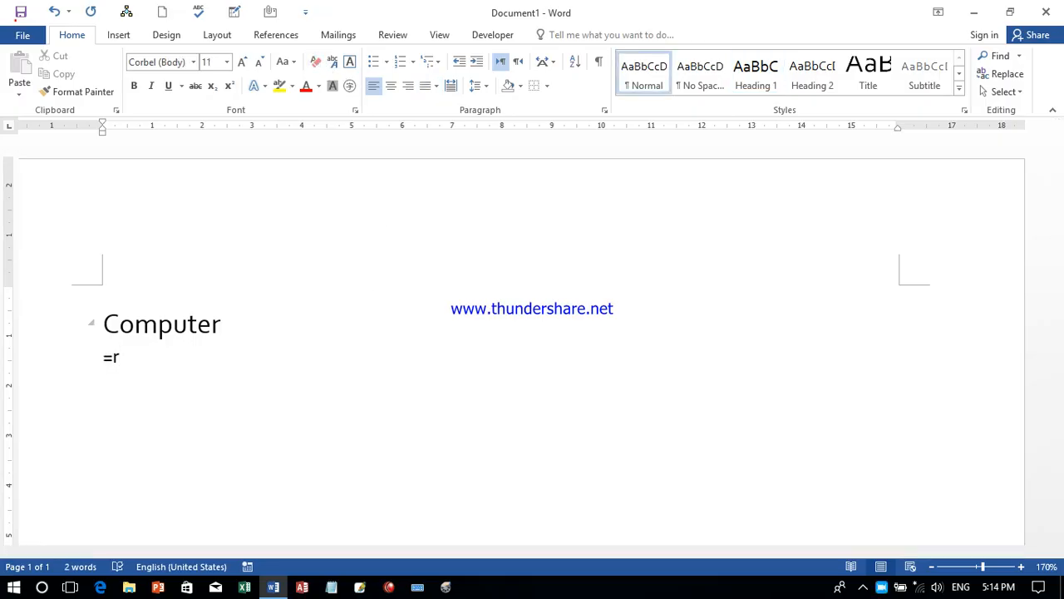
pyautogui.write('adn')
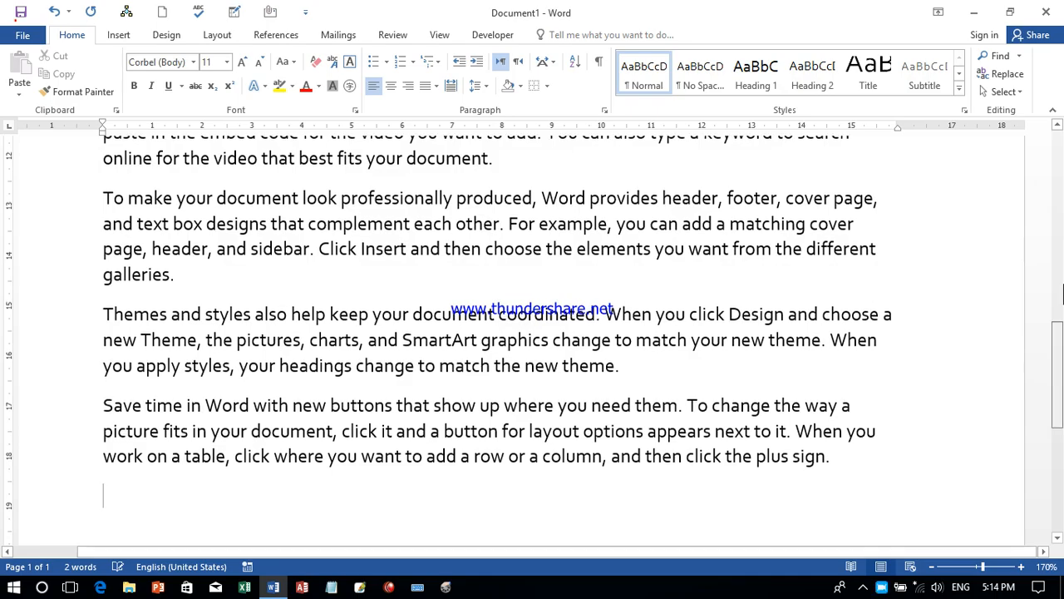
pyautogui.scroll(1, 494, 244)
pyautogui.scroll(4, 199, 162)
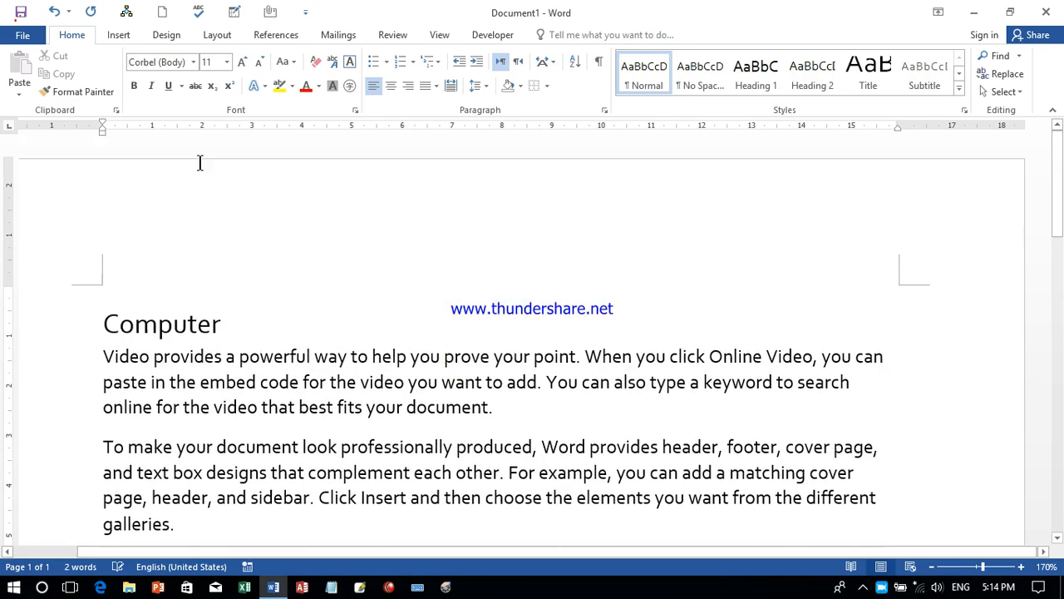
# Step: Collapse the body text under "Computer" and add a new line directly beneath the heading
pyautogui.click(91, 324)
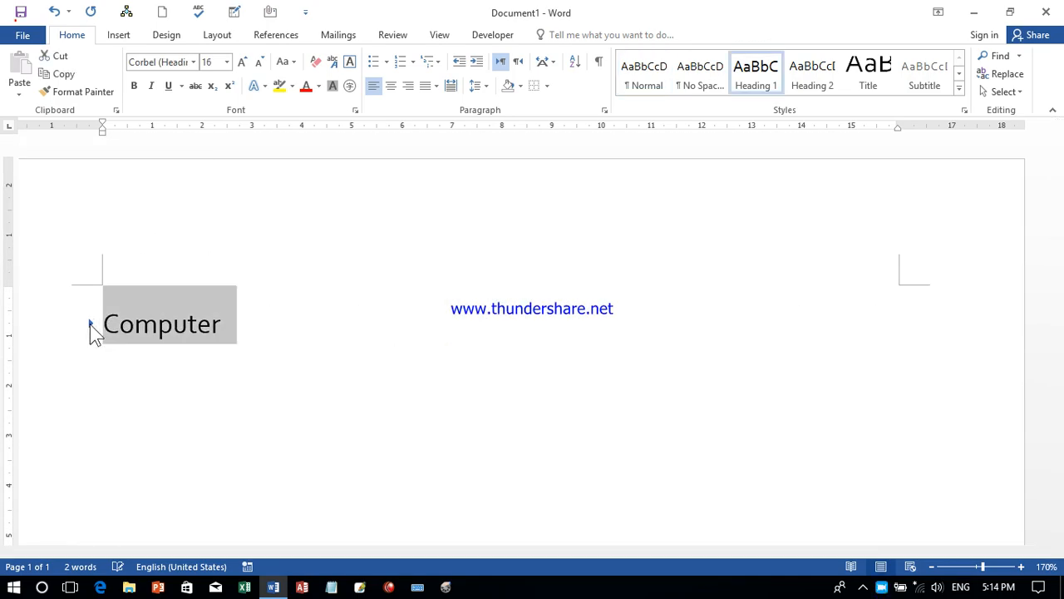
pyautogui.click(266, 336)
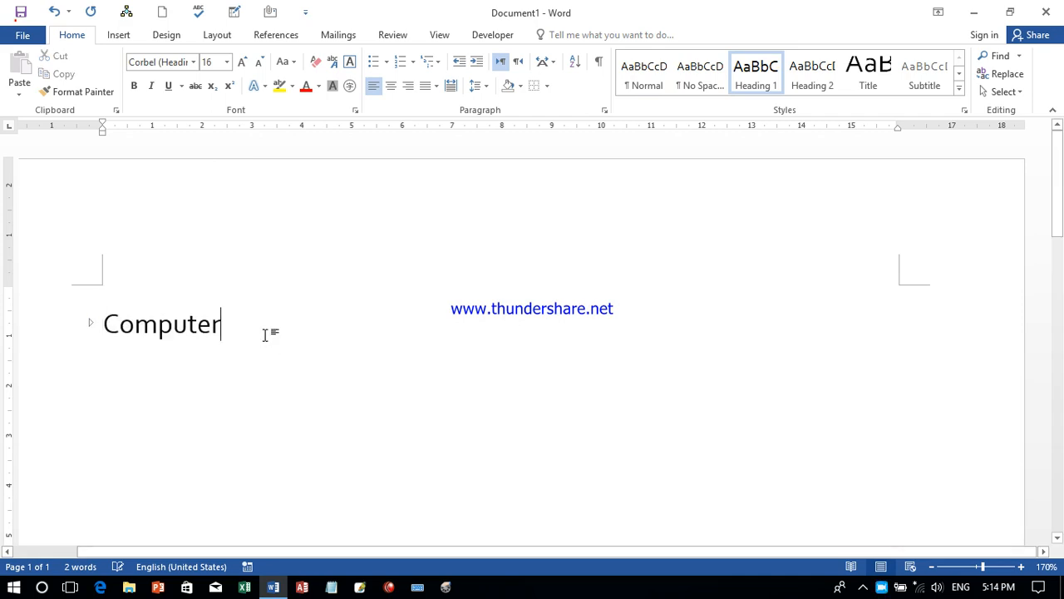
pyautogui.press('Return')
pyautogui.click(91, 324)
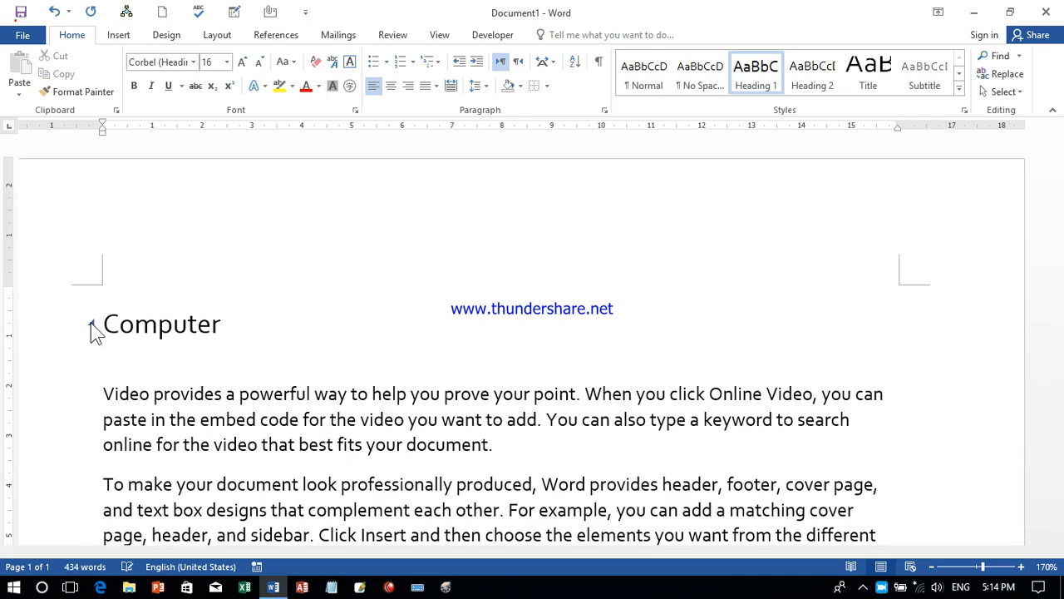
pyautogui.click(91, 322)
# Step: Enter "Sotfware" on the line beneath "Computer" and apply the Heading 2 style to it
pyautogui.write('H')
pyautogui.press('BackSpace')
pyautogui.write('So')
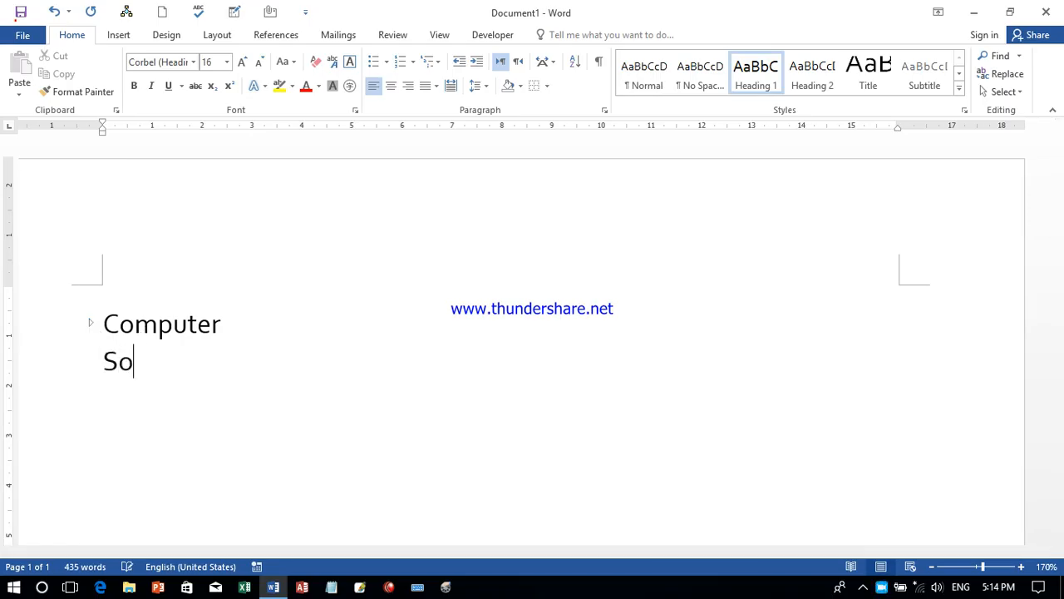
pyautogui.write('tfware')
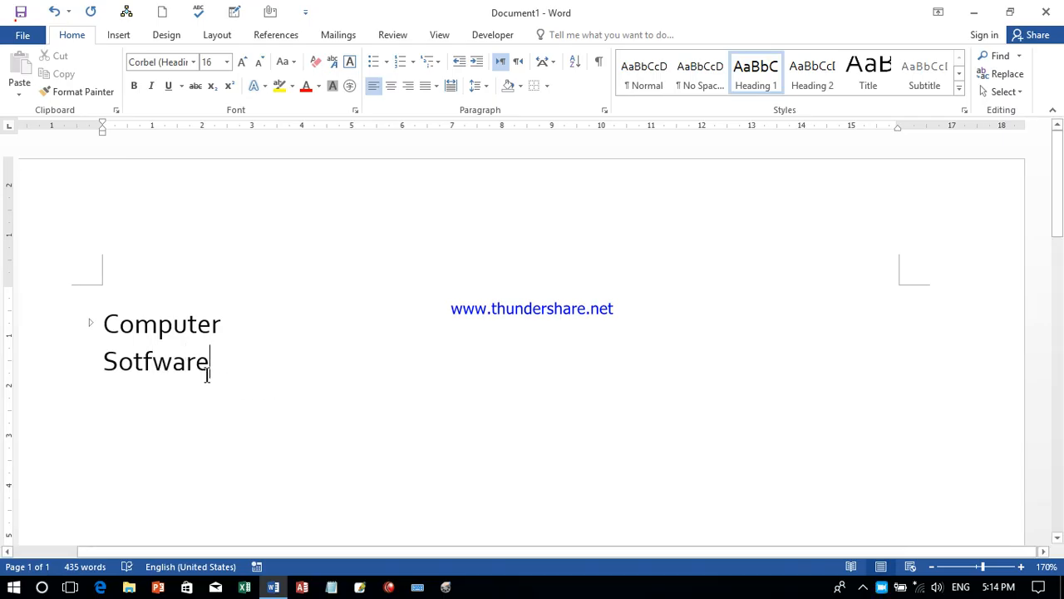
pyautogui.moveTo(212, 376); pyautogui.dragTo(106, 368)
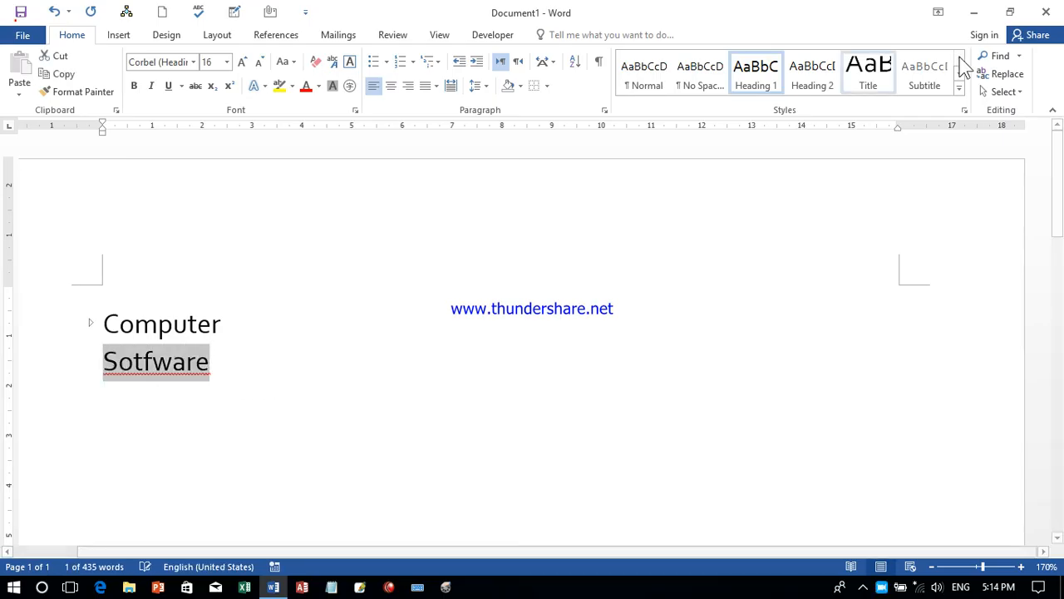
pyautogui.click(810, 88)
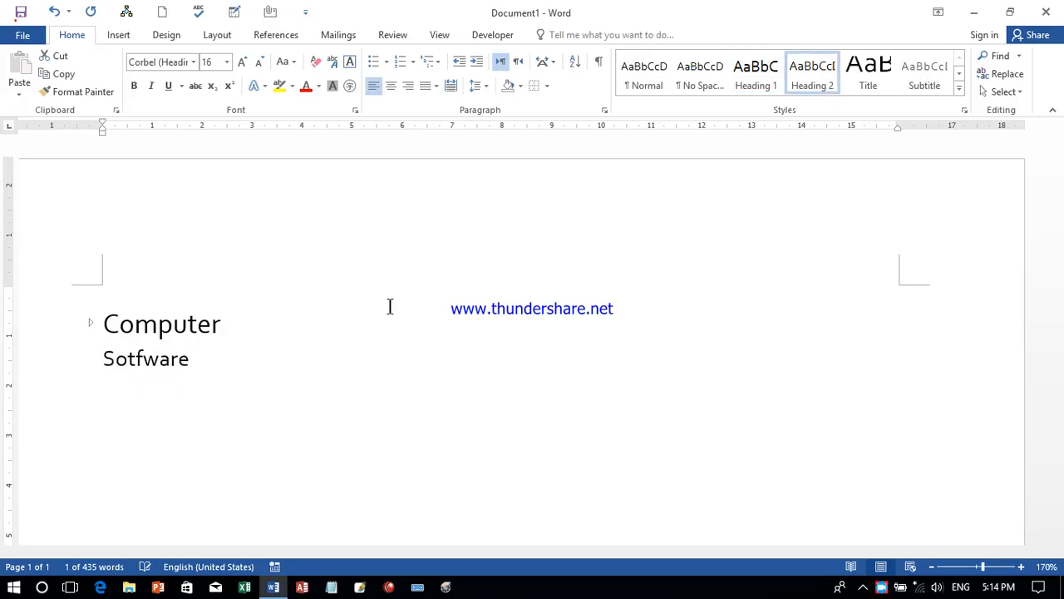
pyautogui.click(205, 366)
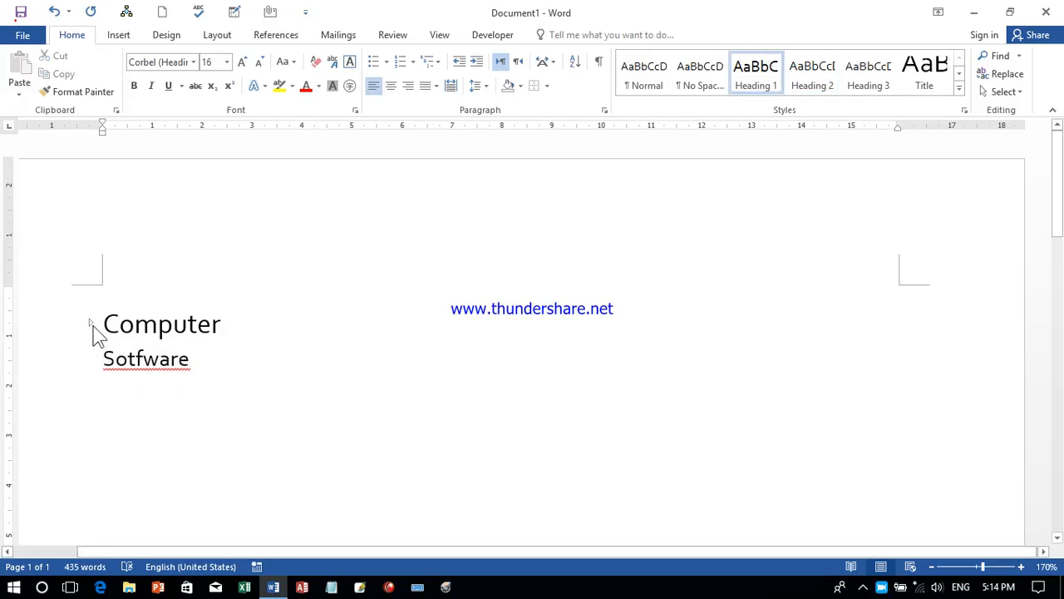
pyautogui.click(89, 327)
pyautogui.click(92, 329)
# Step: Correct the misspelled "Sotfware" to "Software" and reapply the Heading 2 style to that line
pyautogui.moveTo(201, 369); pyautogui.dragTo(104, 365)
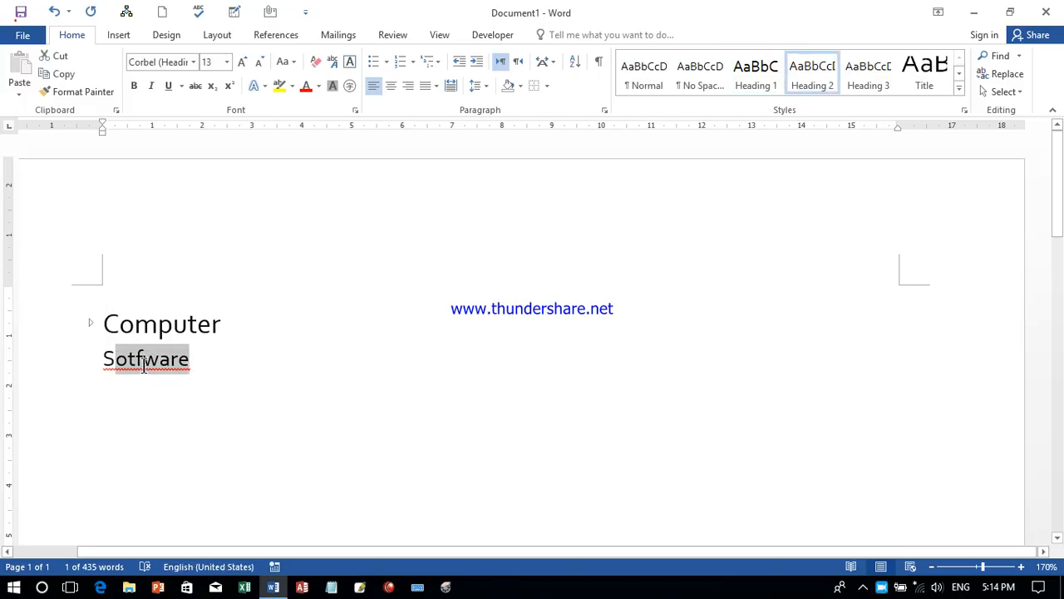
pyautogui.click(140, 364)
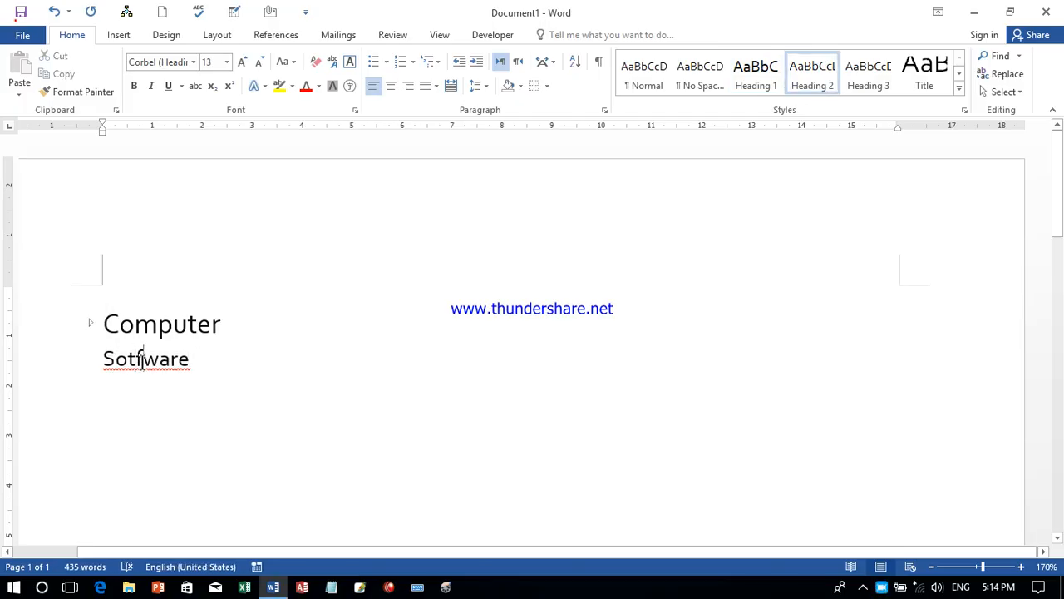
pyautogui.press('BackSpace')
pyautogui.press('BackSpace')
pyautogui.write('ft')
pyautogui.click(194, 360)
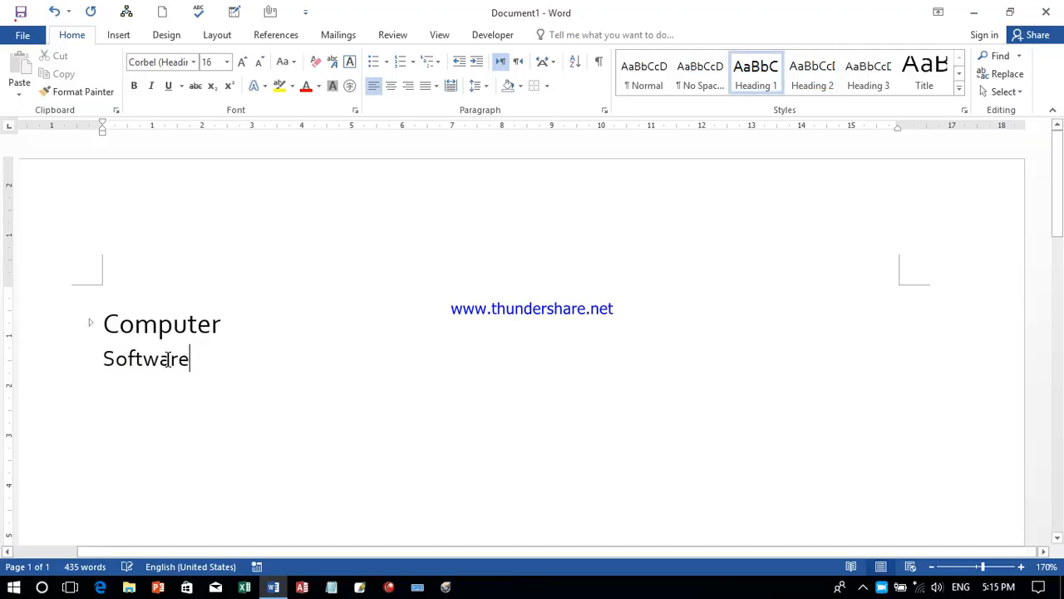
pyautogui.click(83, 353)
pyautogui.click(815, 79)
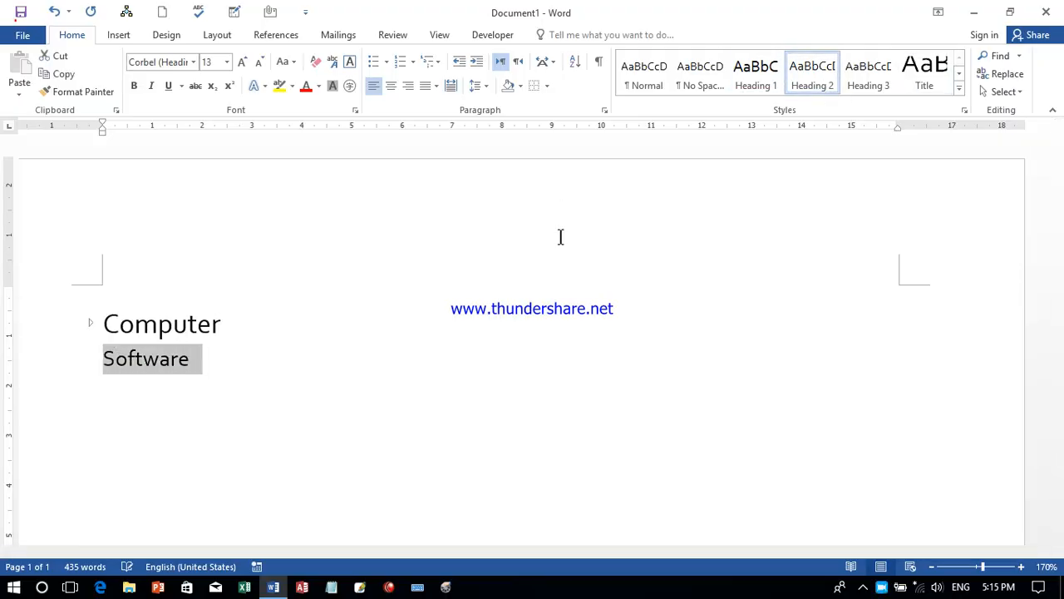
pyautogui.click(213, 363)
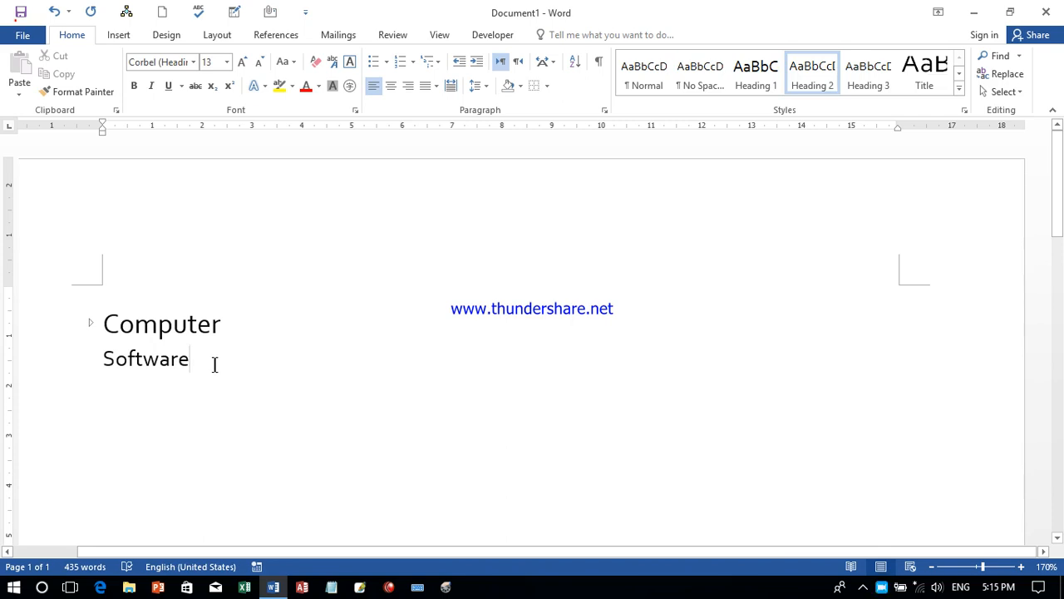
# Step: Try to generate sample paragraphs on a new line below "Software" with =rand(5)
pyautogui.press('Return')
pyautogui.write('=rand')
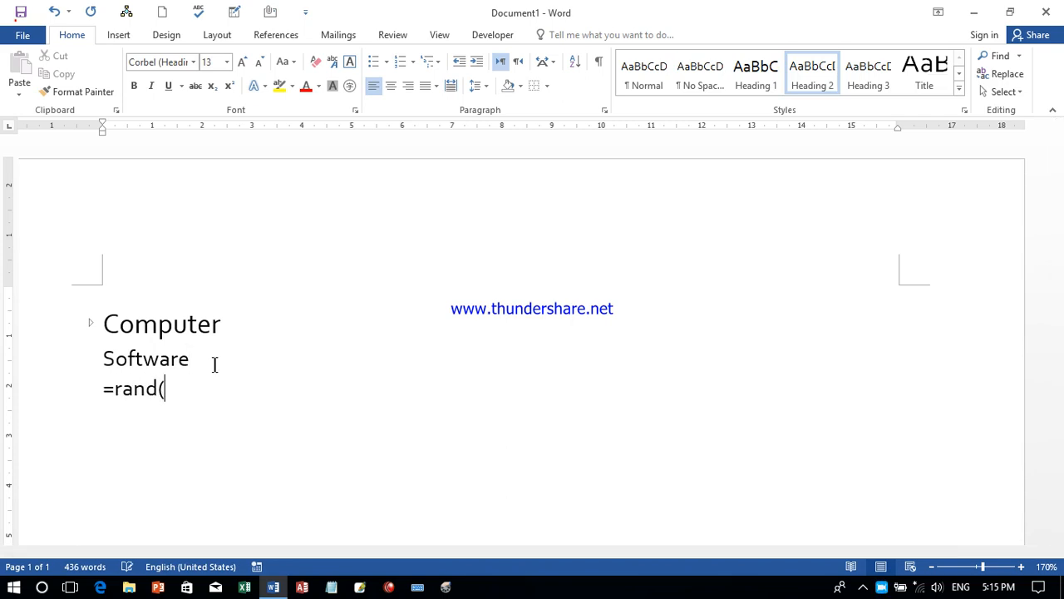
pyautogui.write('(5)')
pyautogui.press('Return')
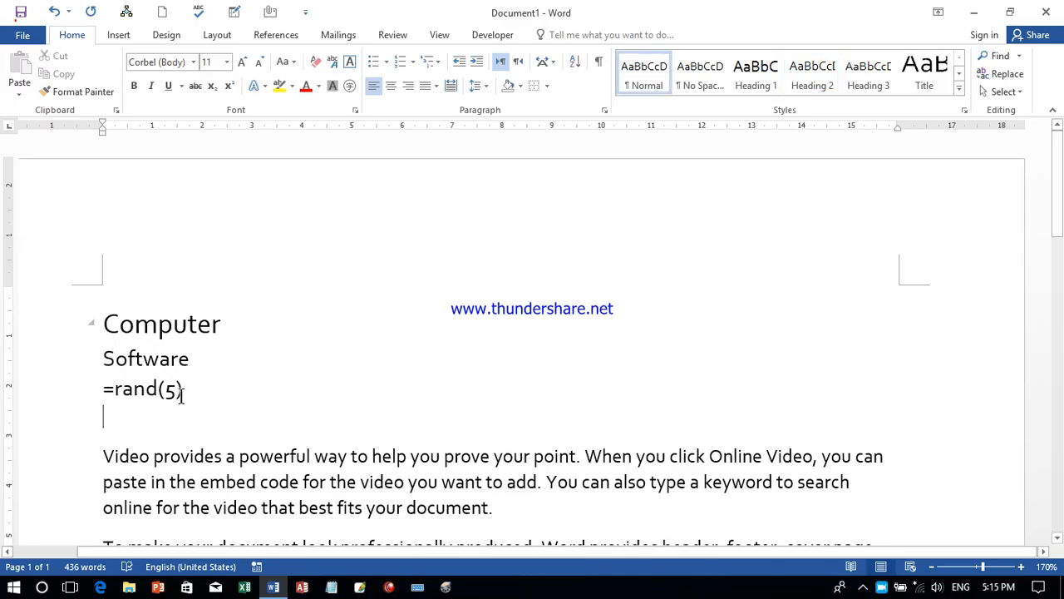
# Step: Undo the =rand(5) entry and the spelling correction on the "Software" line
pyautogui.hotkey('ctrl', 'z')
pyautogui.hotkey('ctrl', 'z')
pyautogui.hotkey('ctrl', 'z')
pyautogui.hotkey('ctrl', 'z')
pyautogui.hotkey('ctrl', 'z')
pyautogui.hotkey('ctrl', 'z')
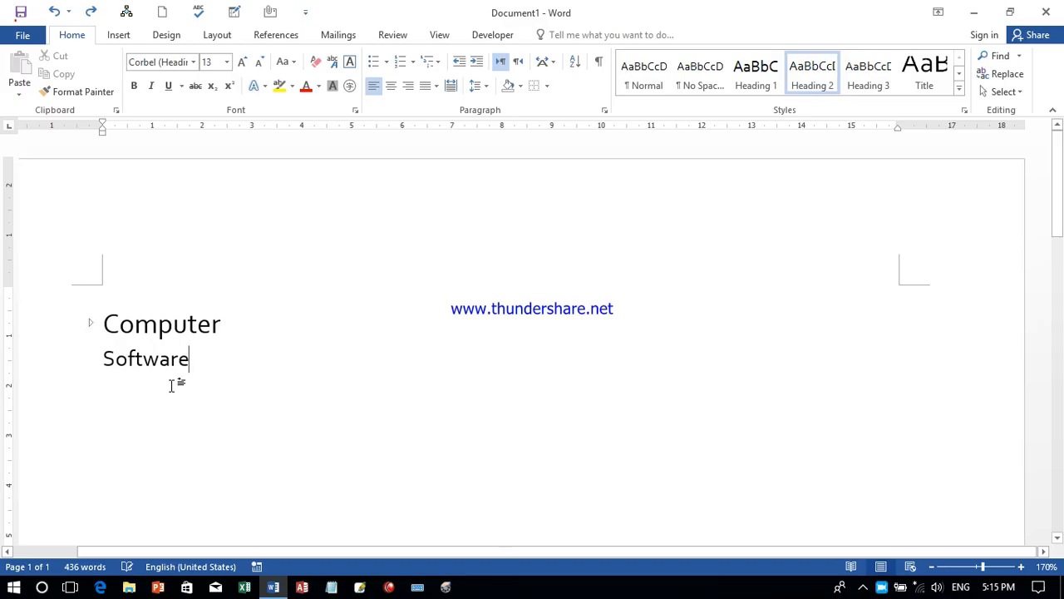
pyautogui.hotkey('ctrl', 'z')
pyautogui.hotkey('ctrl', 'z')
pyautogui.hotkey('ctrl', 'z')
pyautogui.hotkey('ctrl', 'z')
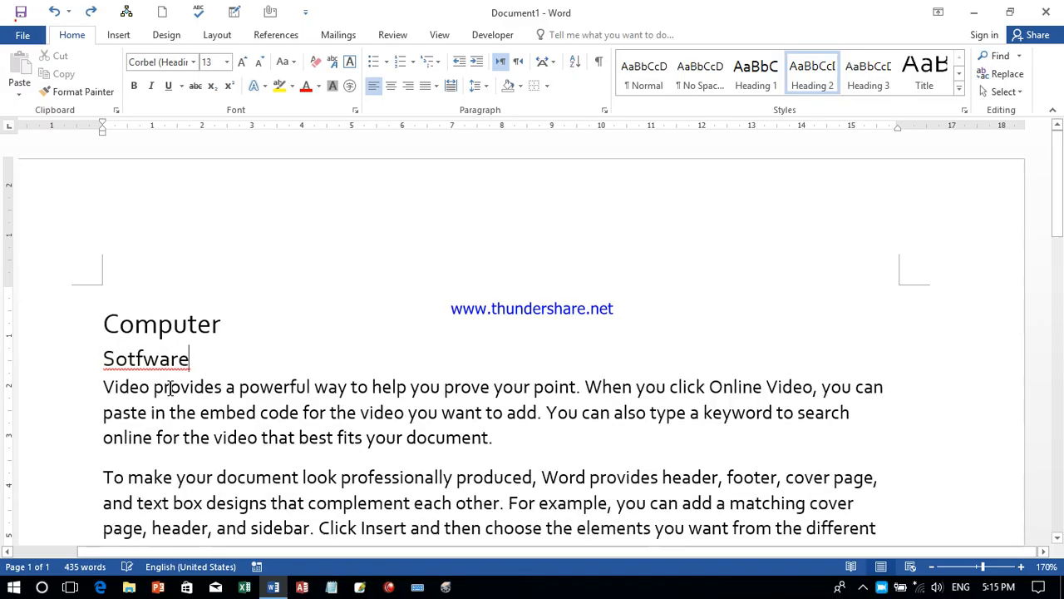
# Step: Delete the "Sotfware" text beneath "Computer" and expand the heading's collapsed body text
pyautogui.click(64, 355)
pyautogui.press('Delete')
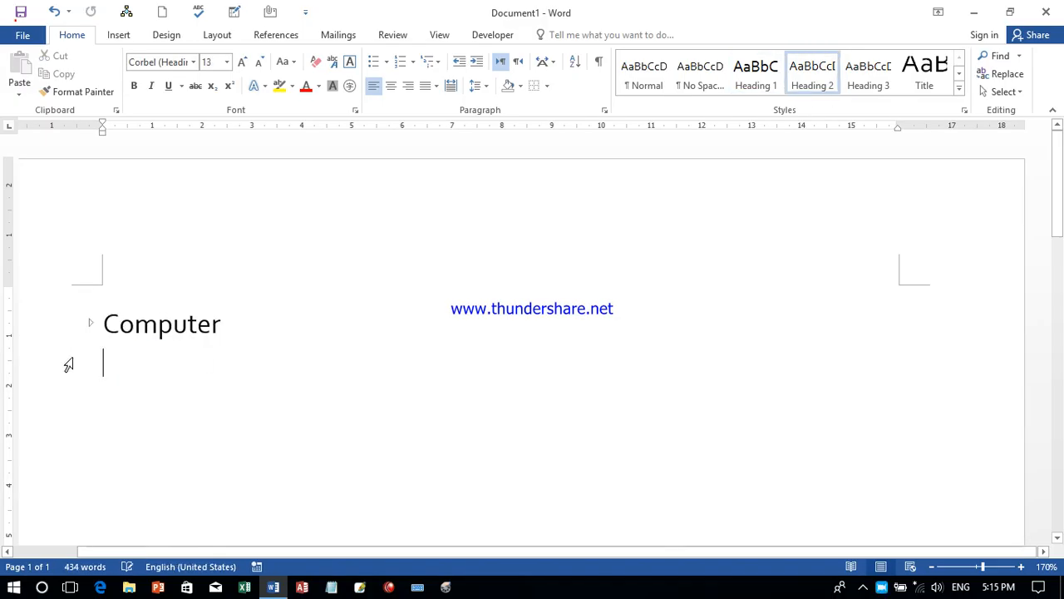
pyautogui.click(90, 323)
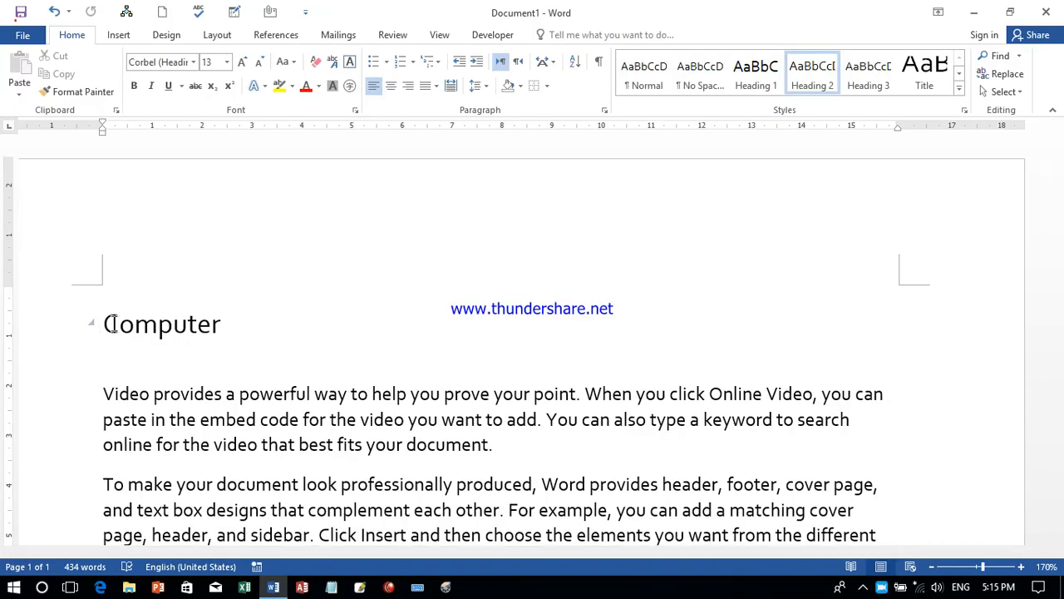
# Step: Add "Software" on a new line after the last body paragraph and apply the Heading 2 style to it
pyautogui.moveTo(1062, 235); pyautogui.dragTo(1063, 531)
pyautogui.click(853, 155)
pyautogui.press('Return')
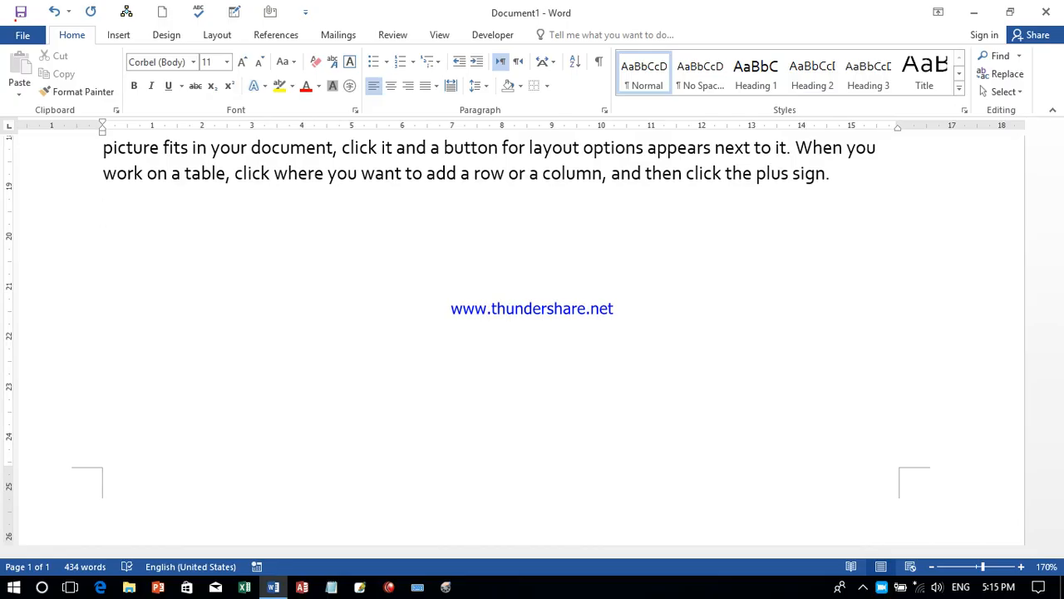
pyautogui.write('Software')
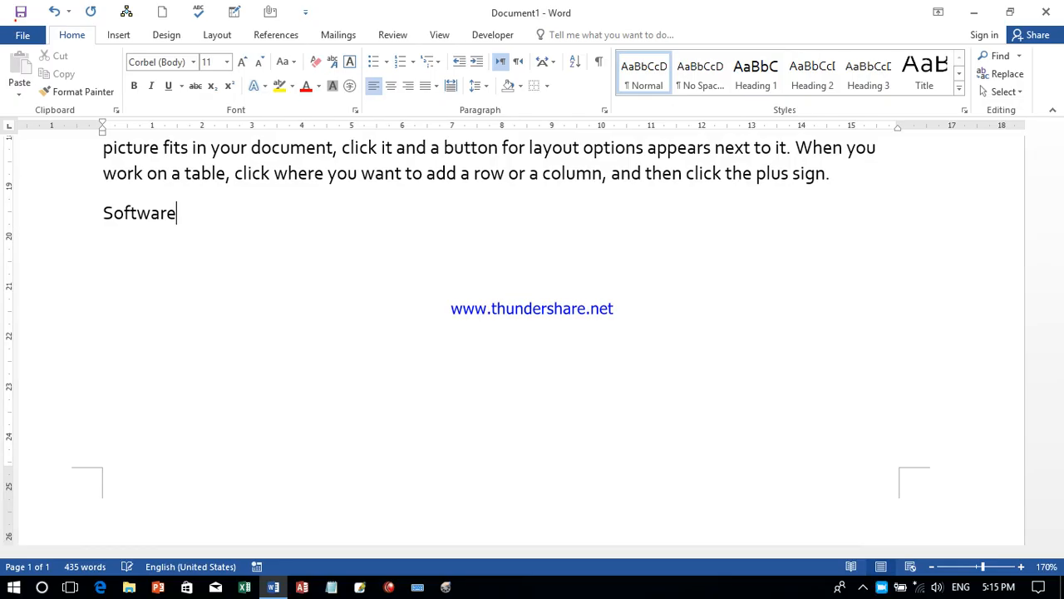
pyautogui.moveTo(181, 218); pyautogui.dragTo(103, 216)
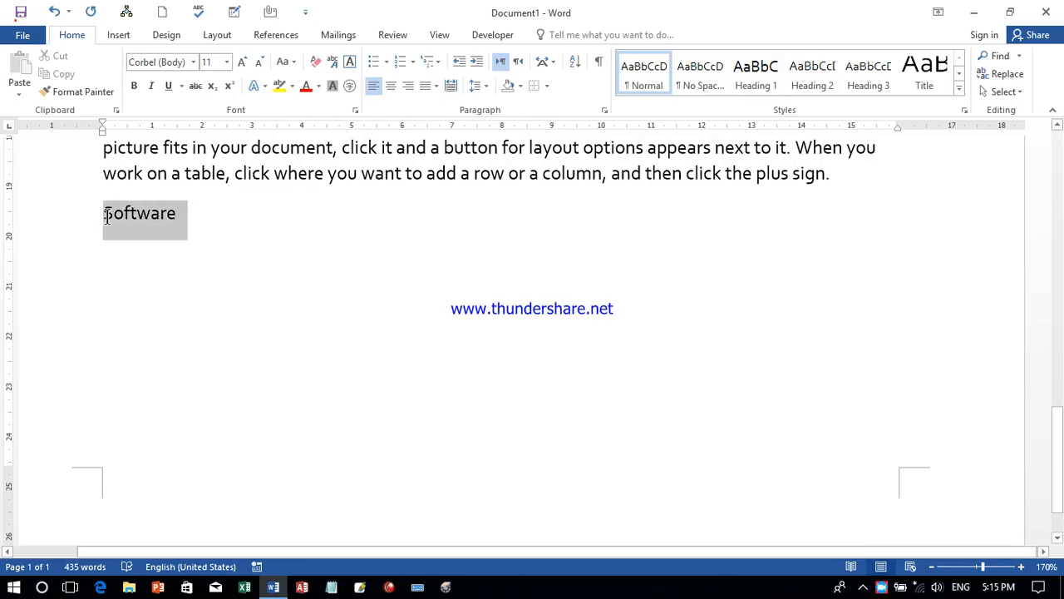
pyautogui.click(819, 83)
# Step: Generate sample paragraphs below the "Software" heading with =rand(9)
pyautogui.click(261, 251)
pyautogui.write('=')
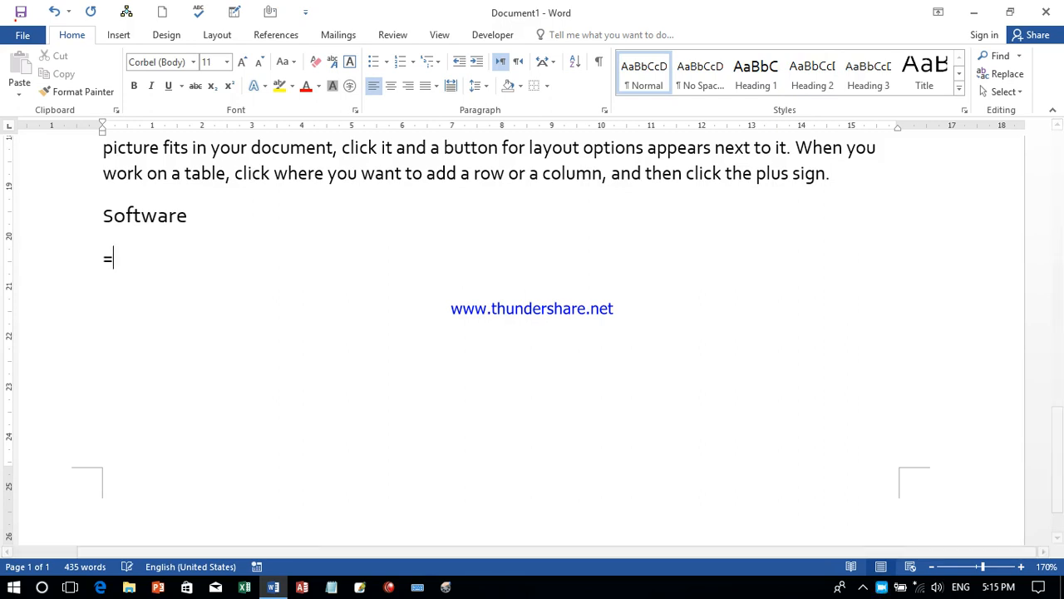
pyautogui.click(114, 218)
pyautogui.click(138, 264)
pyautogui.write('rand(9')
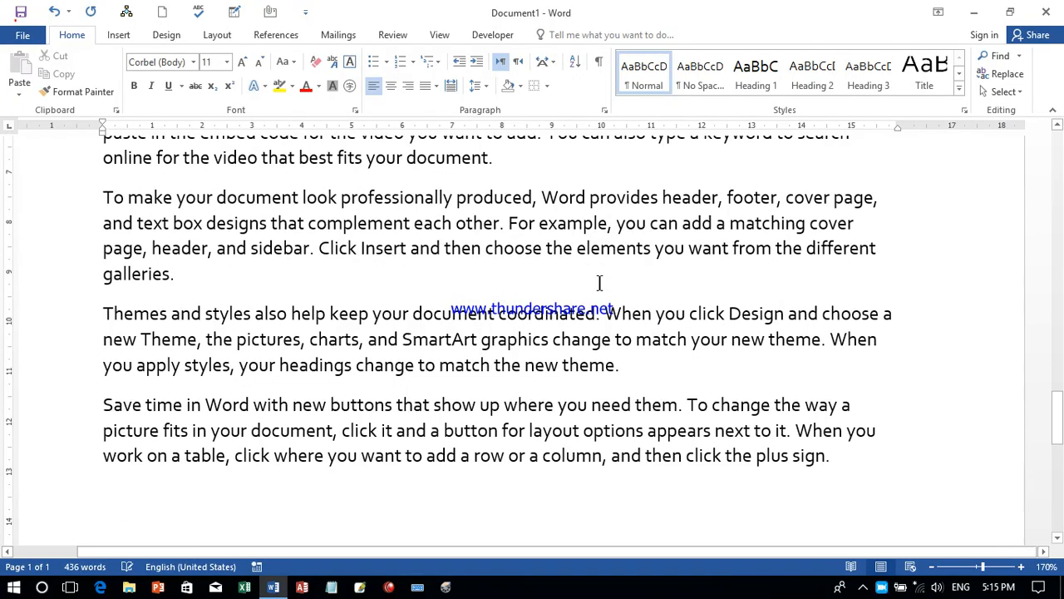
# Step: Insert the Automatic Table 2 table of contents below the last paragraph and follow its "Computer" entry to the heading
pyautogui.moveTo(1058, 403); pyautogui.dragTo(1058, 492)
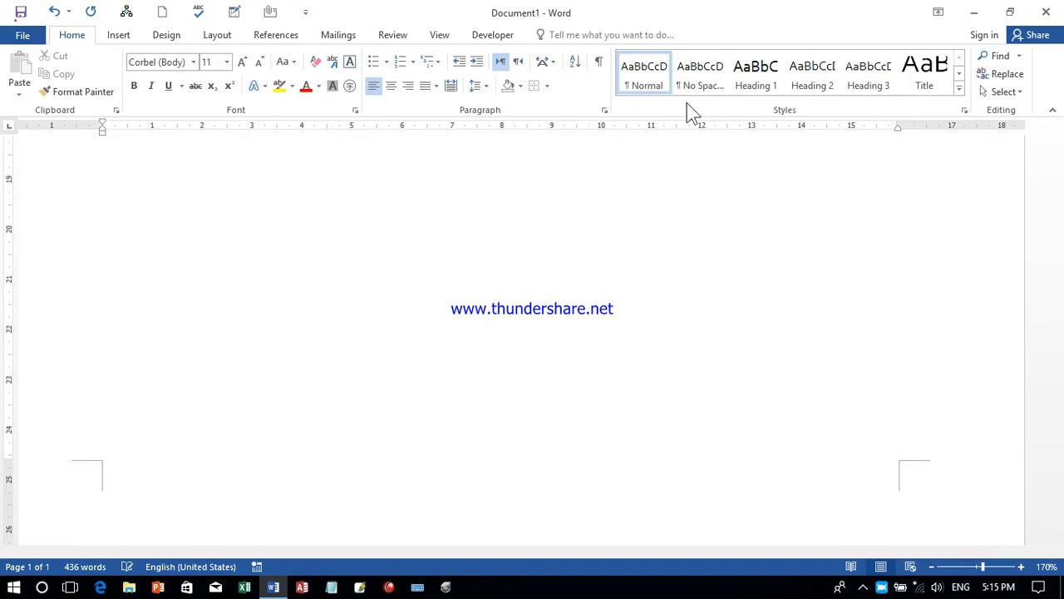
pyautogui.scroll(5, 164, 266)
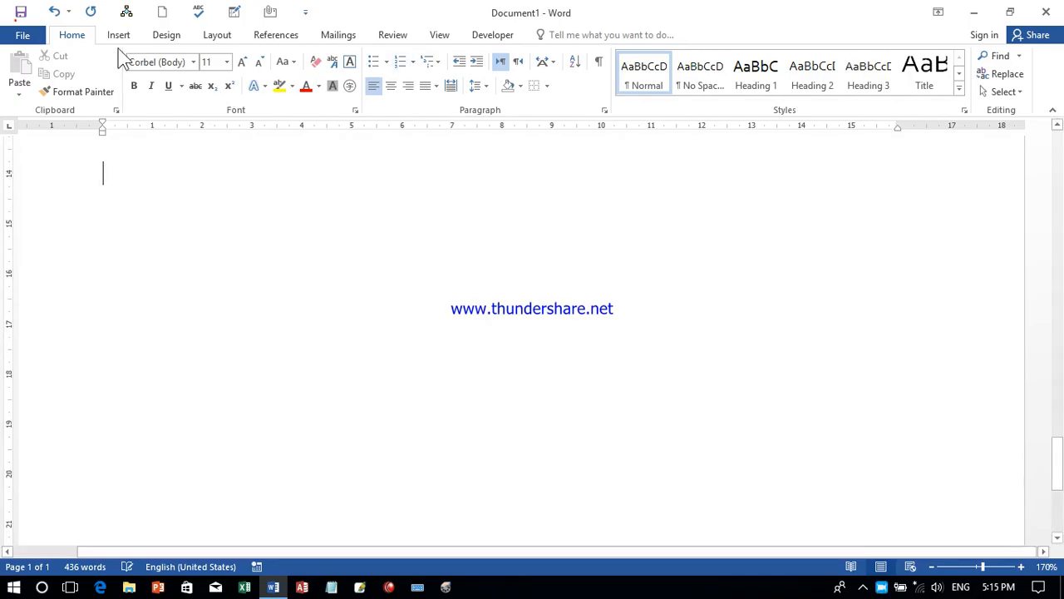
pyautogui.click(246, 42)
pyautogui.click(35, 80)
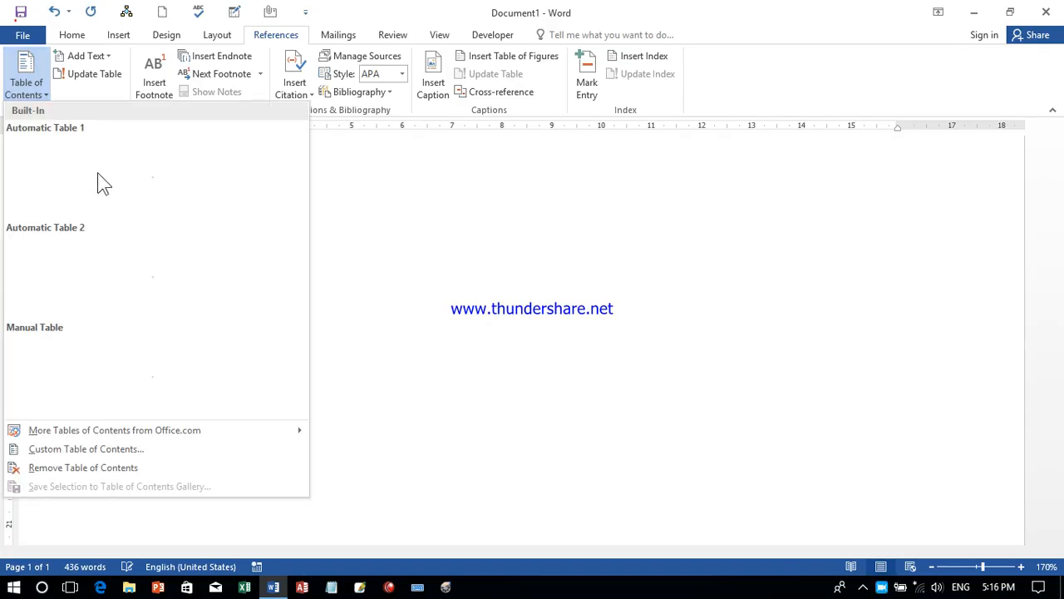
pyautogui.click(79, 247)
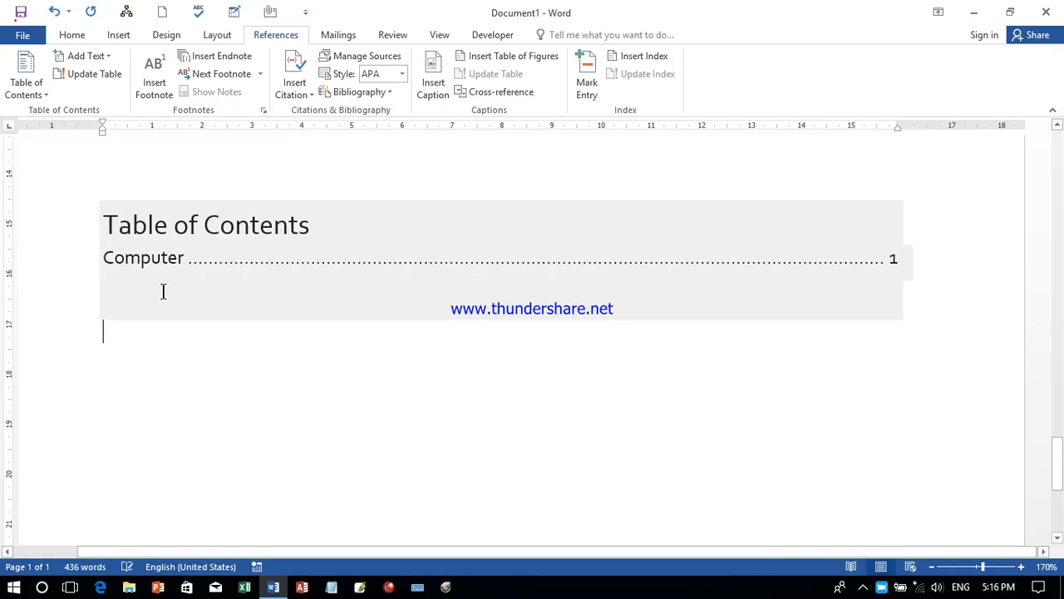
pyautogui.keyDown('ctrl'); pyautogui.click(243, 263); pyautogui.keyUp('ctrl')
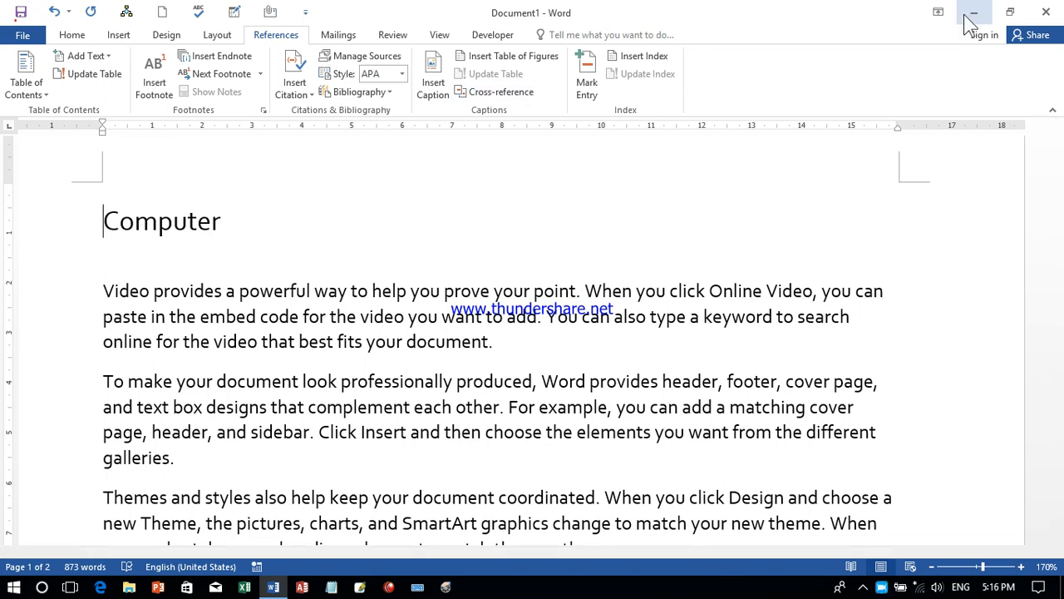
# Step: Review the outline level choices in the paragraph settings of the "Computer" heading without changing them
pyautogui.click(72, 37)
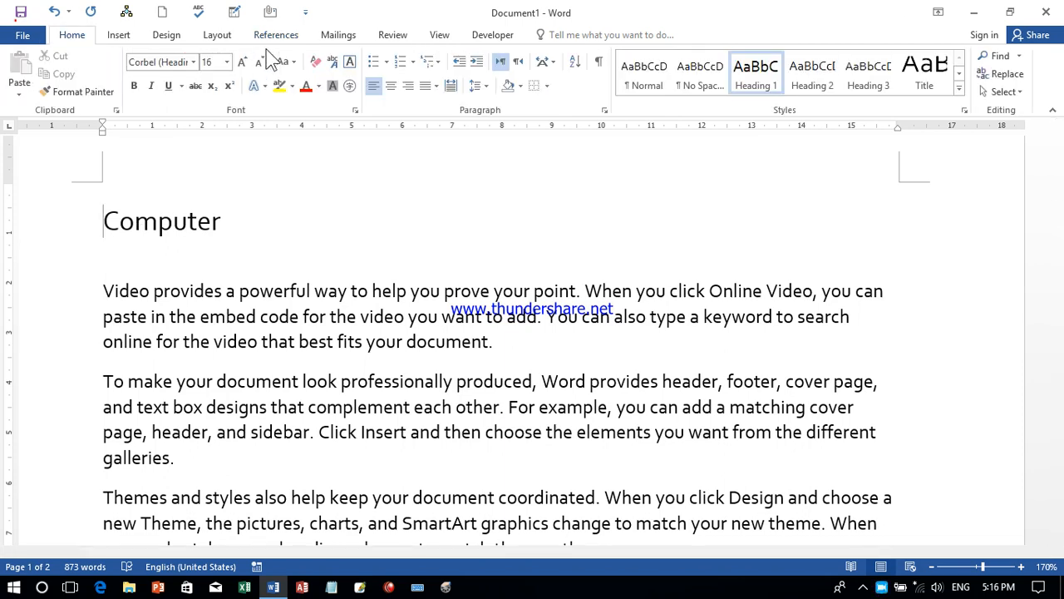
pyautogui.click(604, 110)
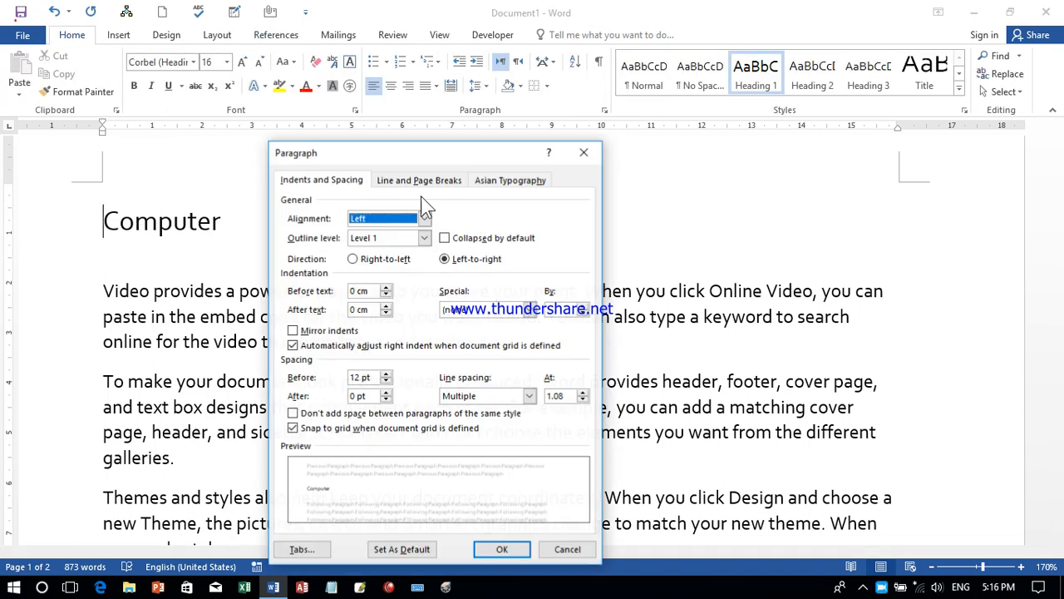
pyautogui.click(424, 238)
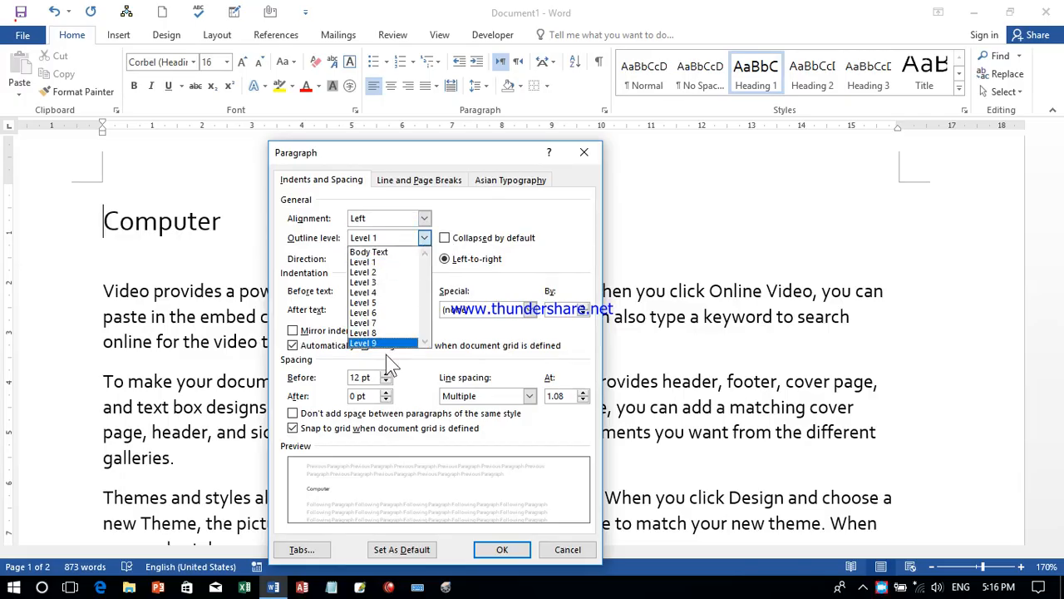
pyautogui.click(510, 218)
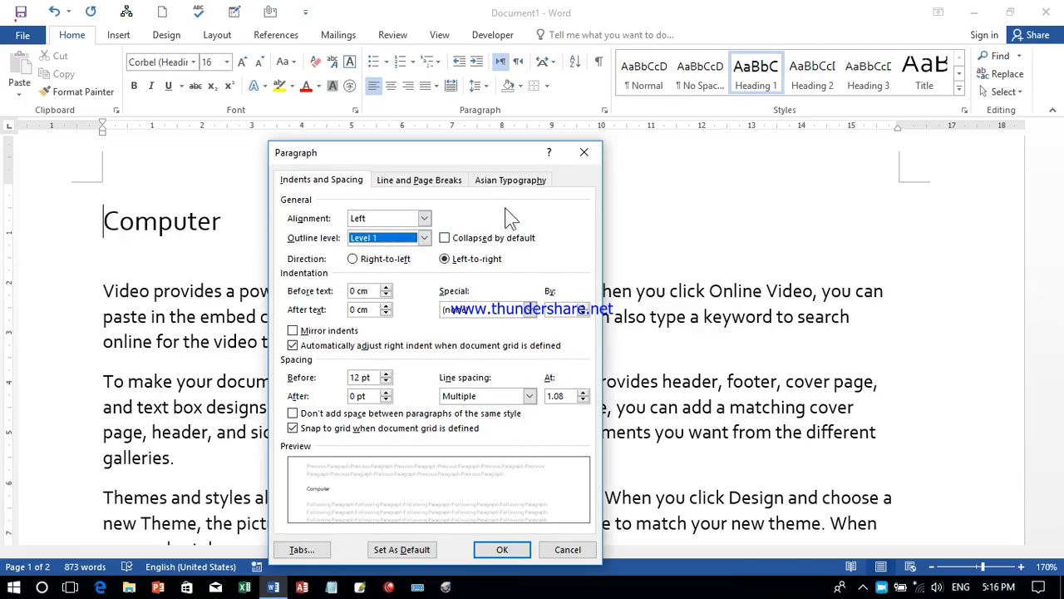
pyautogui.click(587, 152)
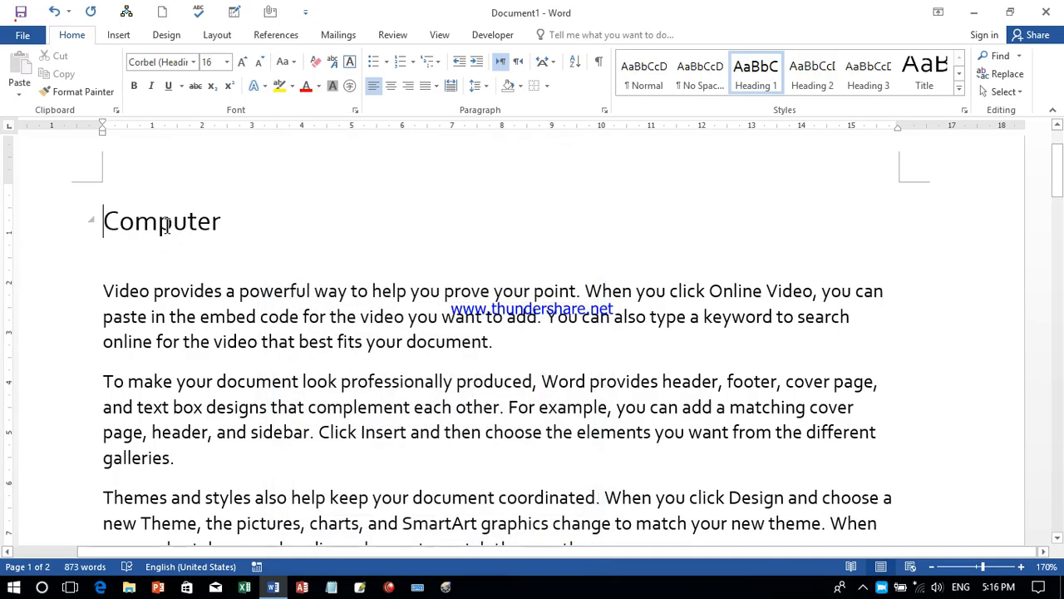
# Step: Collapse, expand and collapse again the body text under the "Computer" heading
pyautogui.click(91, 221)
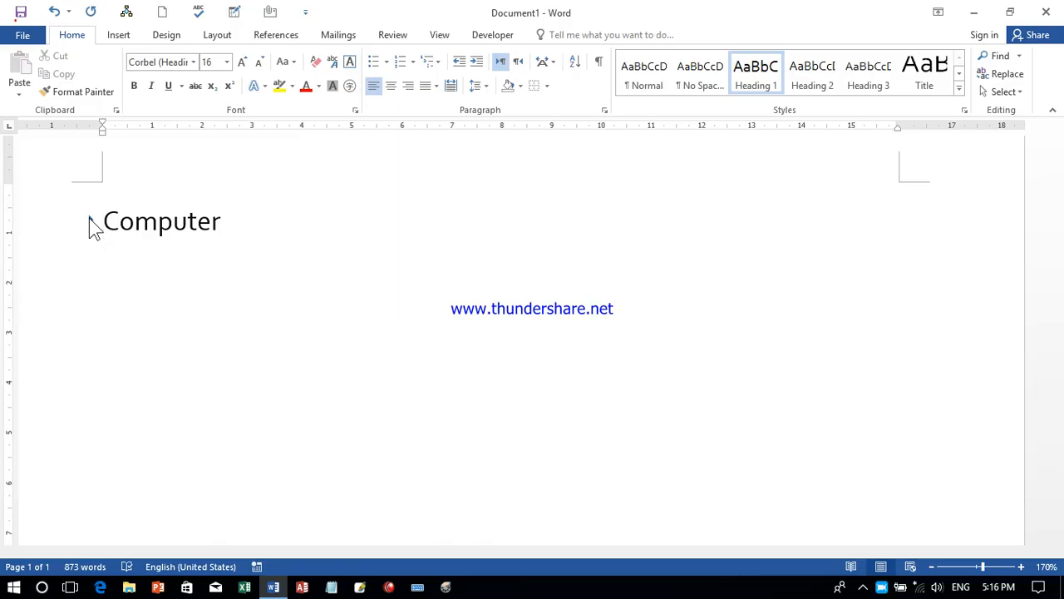
pyautogui.click(92, 223)
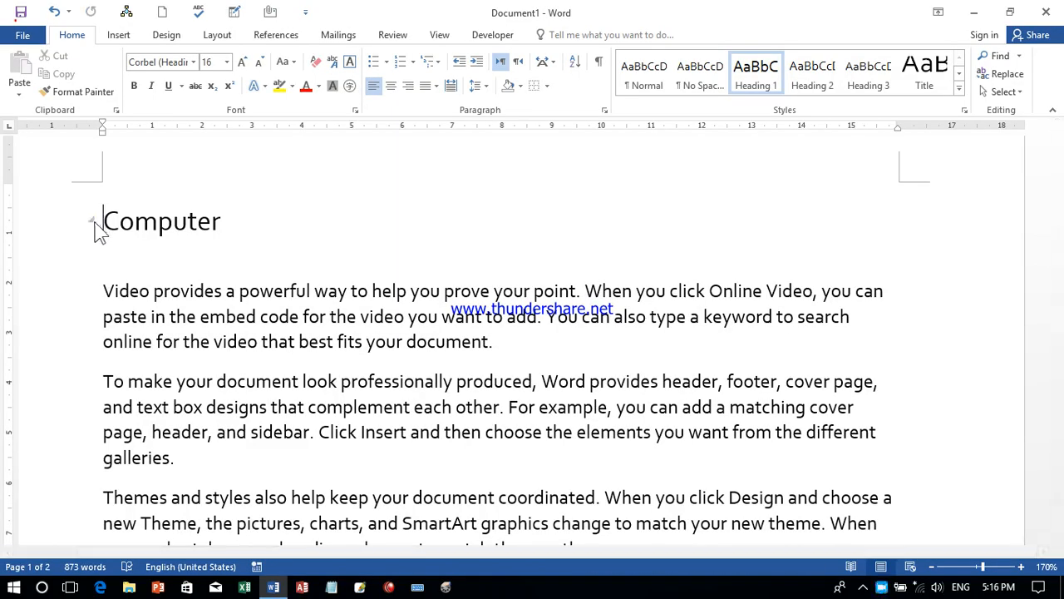
pyautogui.click(91, 222)
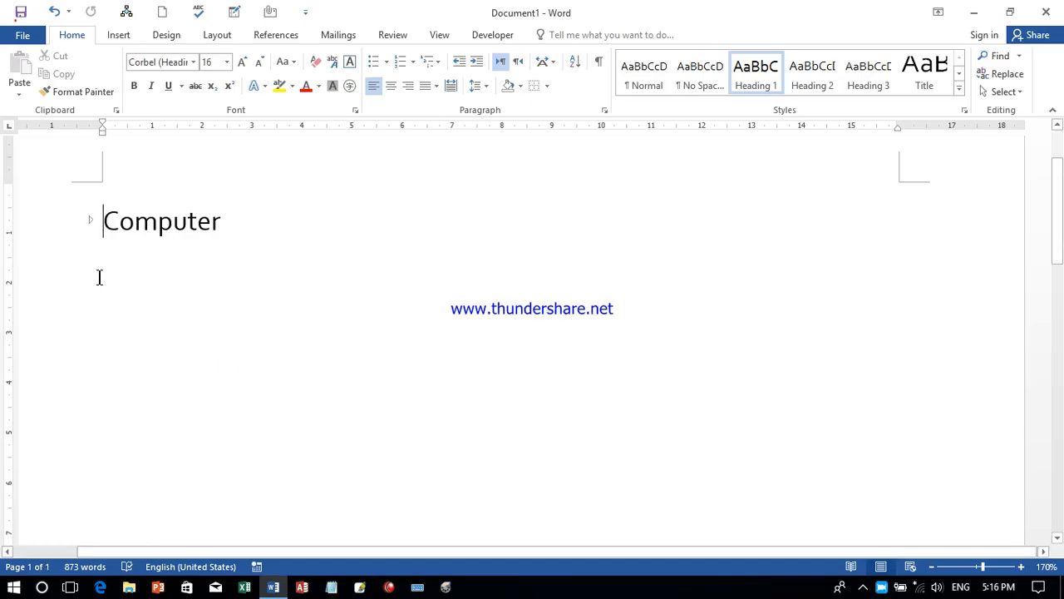
# Step: Set the "Computer" heading to be collapsed by default and expand its body text
pyautogui.click(605, 109)
pyautogui.click(453, 239)
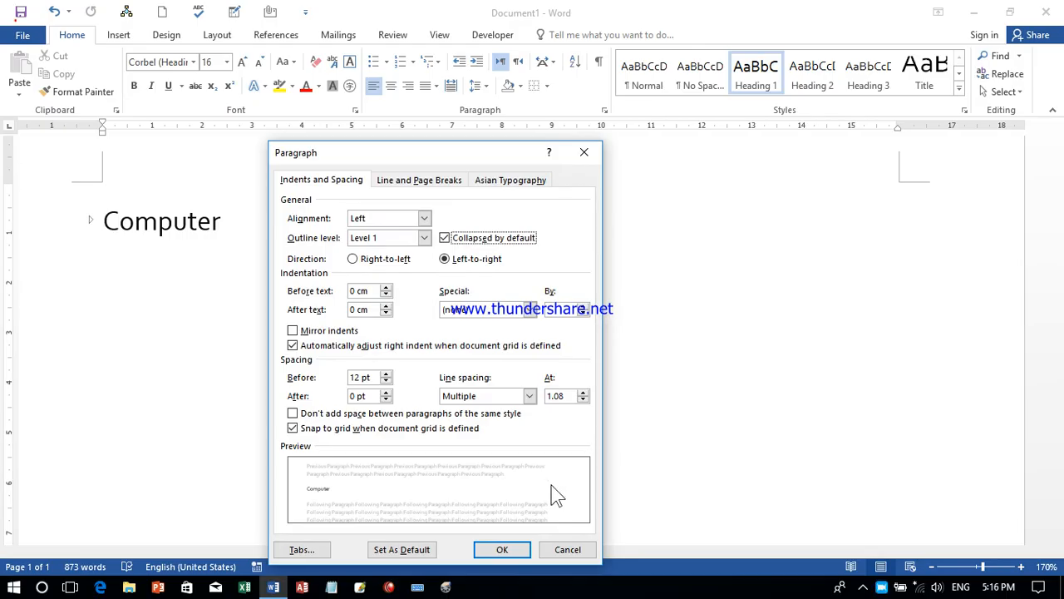
pyautogui.click(504, 551)
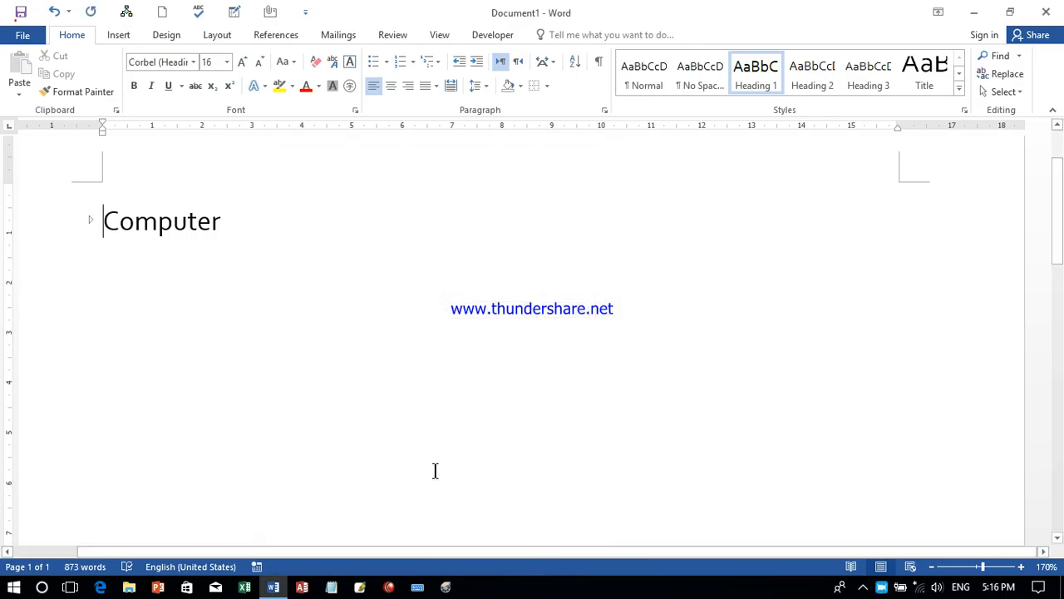
pyautogui.click(90, 220)
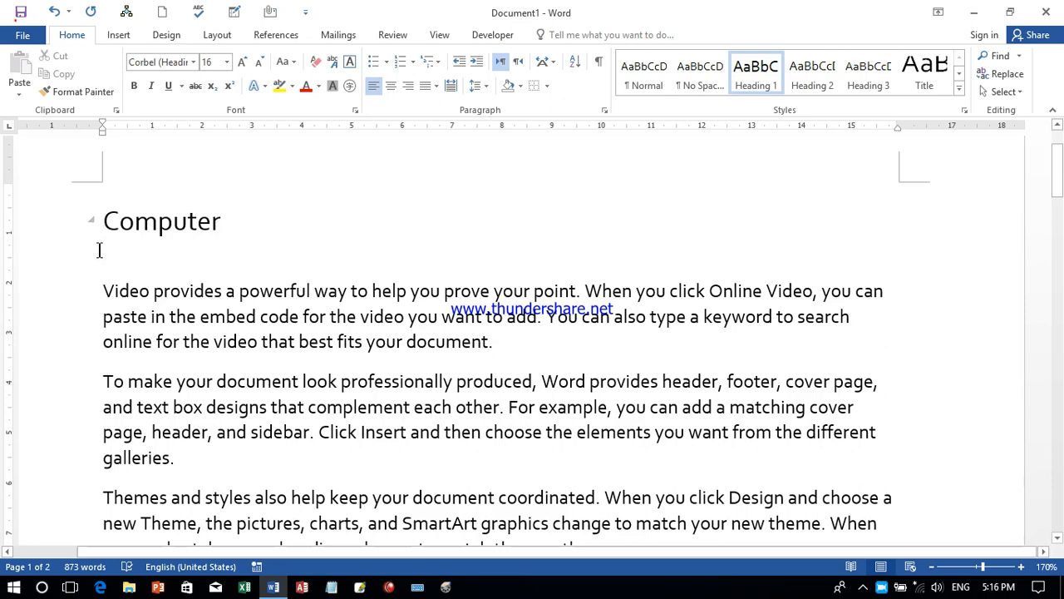
# Step: Turn off the Collapsed by default option for the "Computer" heading
pyautogui.click(604, 110)
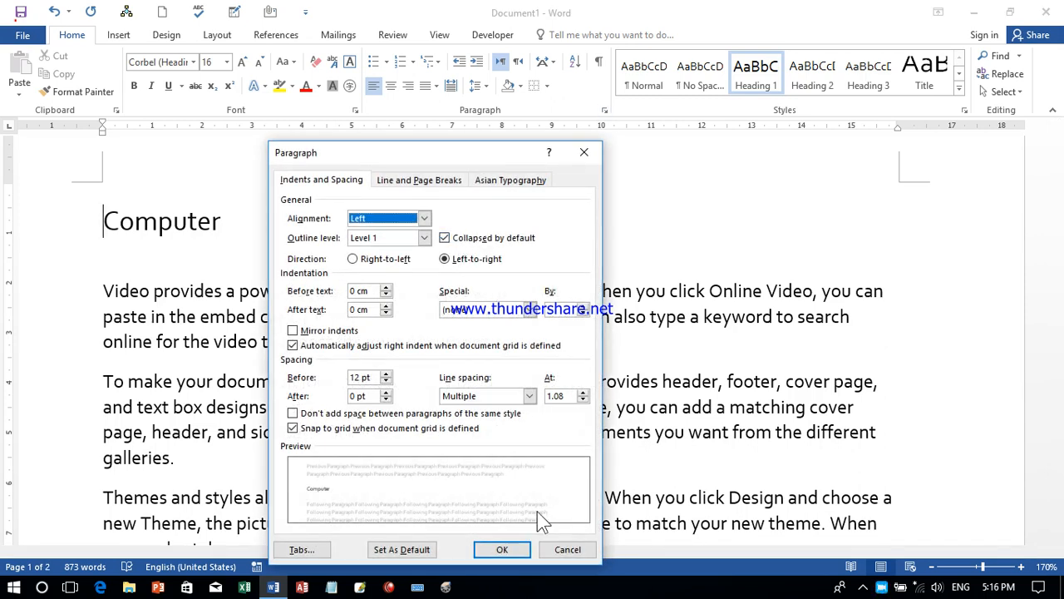
pyautogui.click(475, 238)
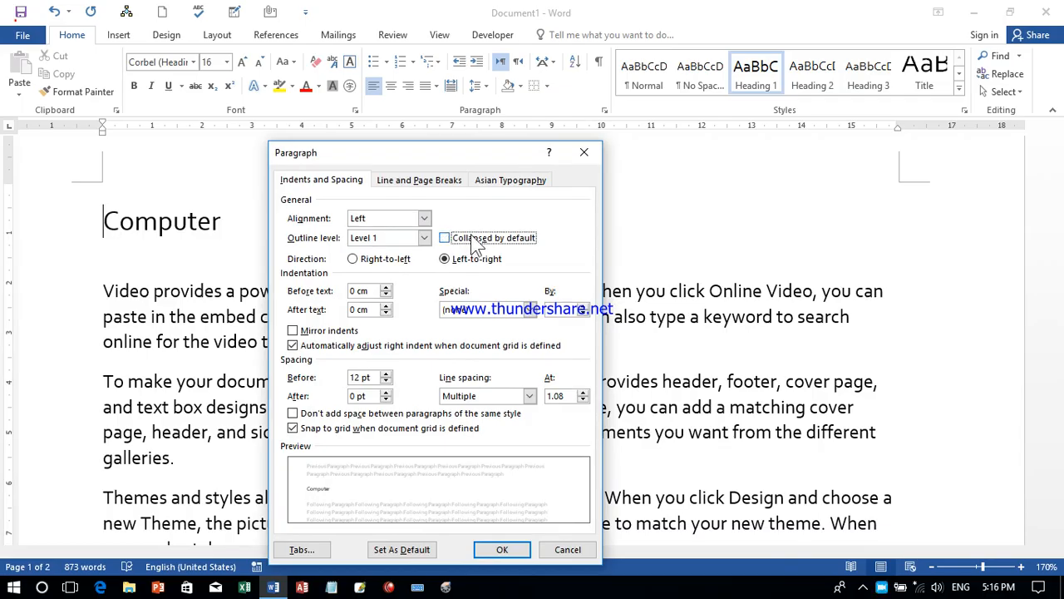
pyautogui.click(504, 550)
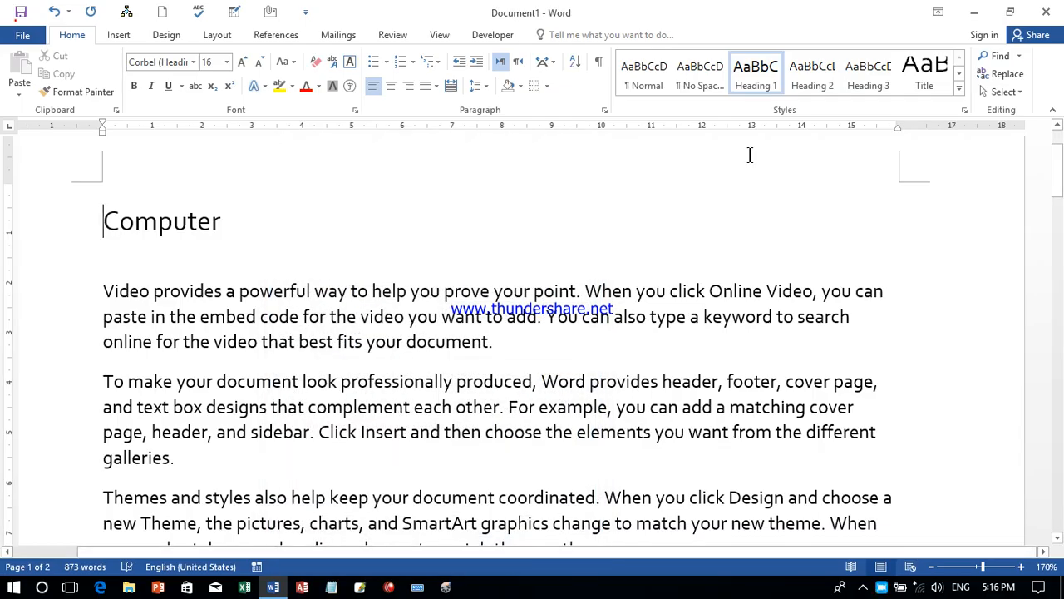
# Step: Apply Collapsed by default to the selected "Computer" heading and undo the change
pyautogui.moveTo(74, 245); pyautogui.dragTo(175, 231)
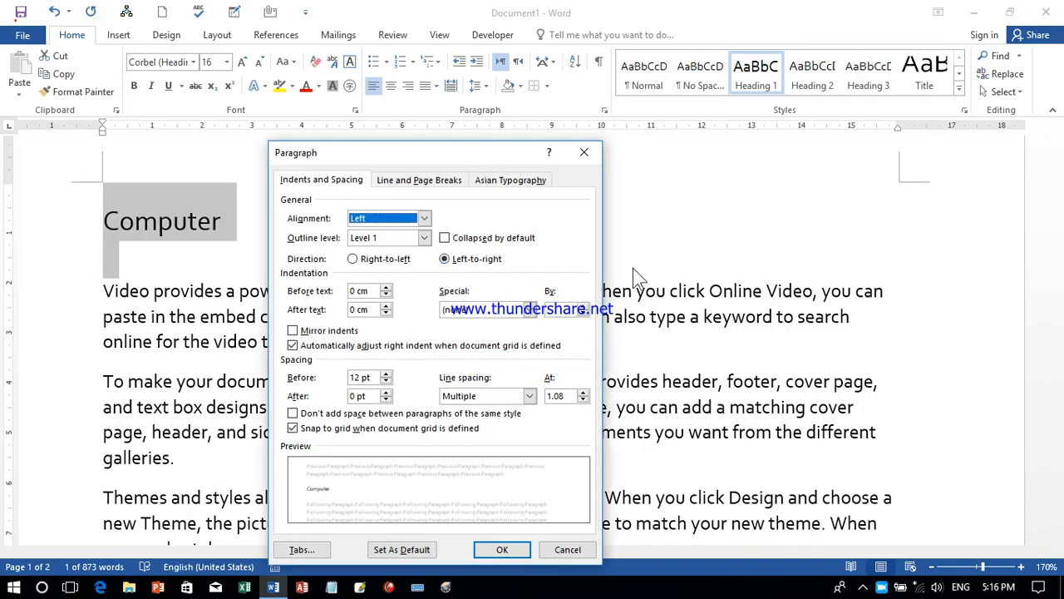
pyautogui.click(484, 239)
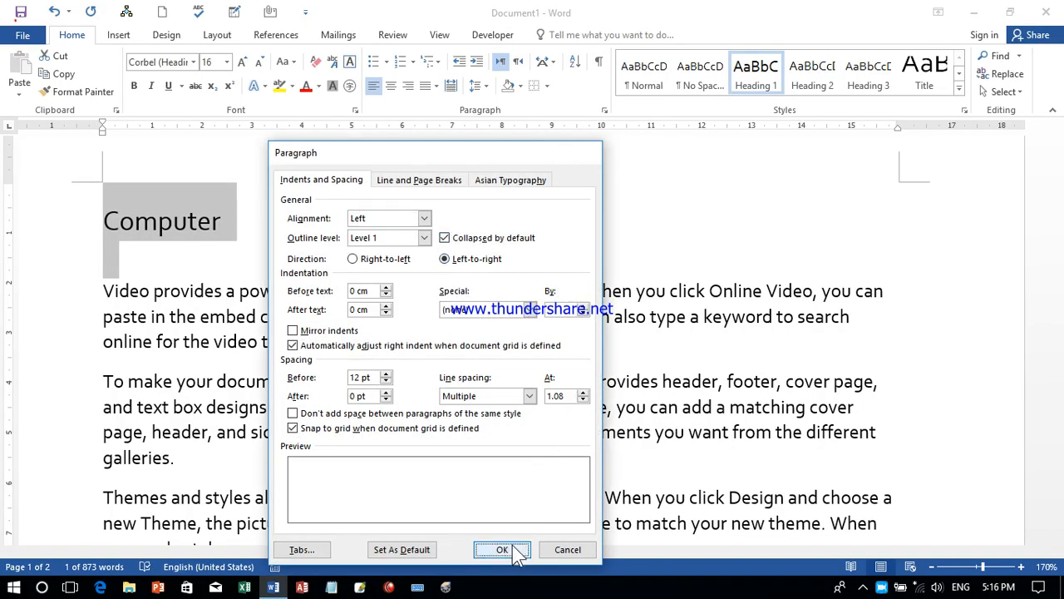
pyautogui.click(509, 547)
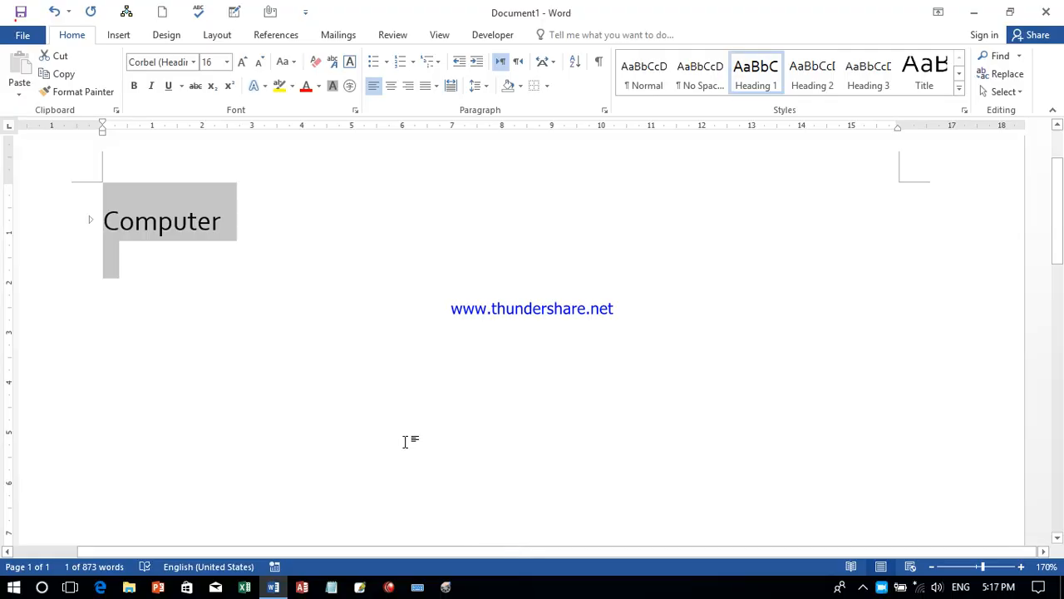
pyautogui.hotkey('ctrl', 'z')
pyautogui.click(604, 111)
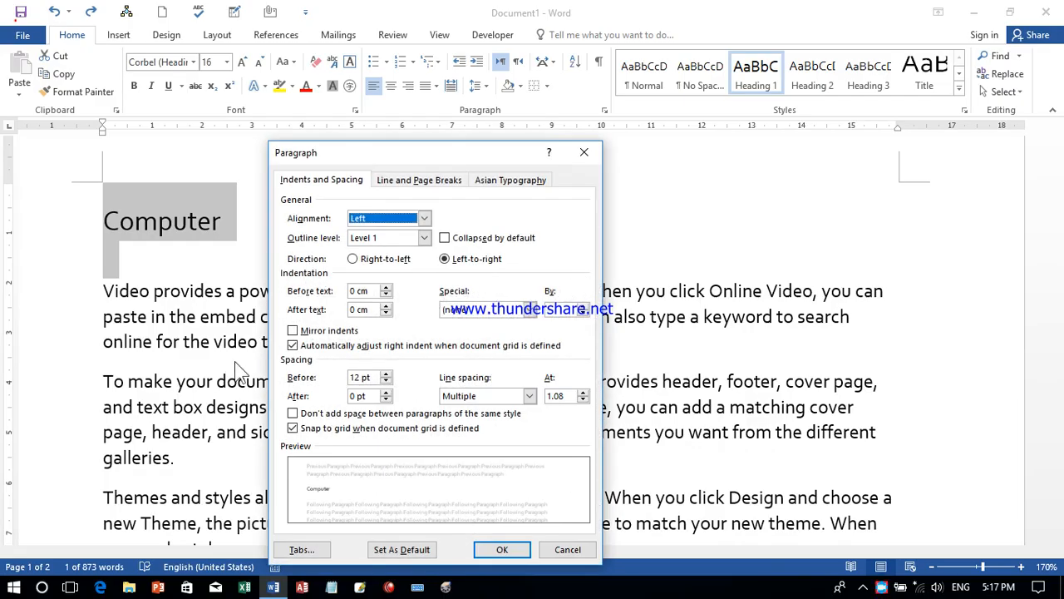
pyautogui.click(207, 365)
pyautogui.click(573, 545)
pyautogui.click(573, 550)
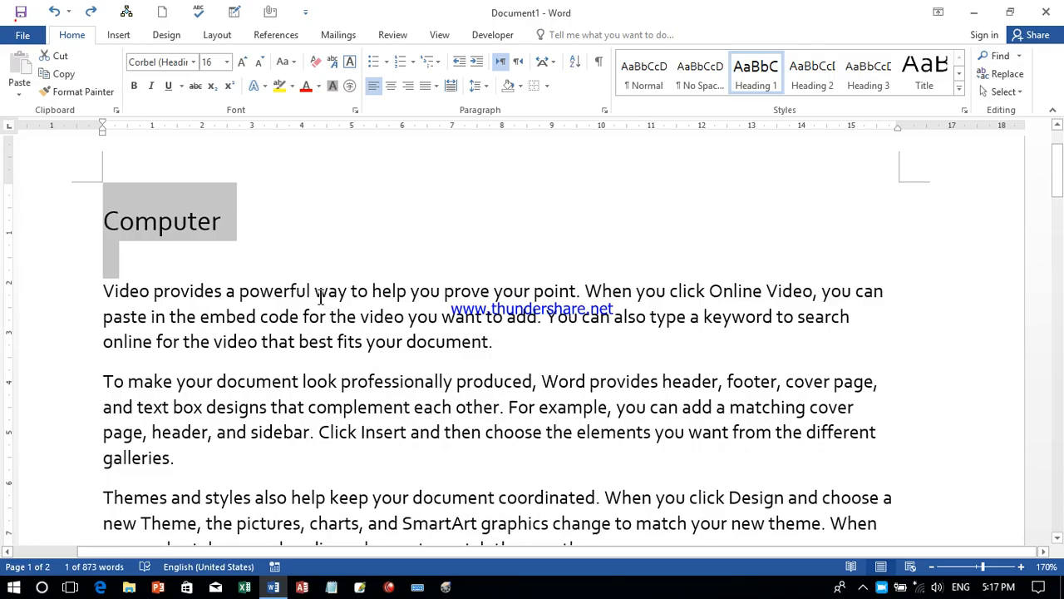
# Step: Insert a new paragraph reading "iawworoiu" after the first body paragraph under the "Computer" heading
pyautogui.click(551, 343)
pyautogui.press('Return')
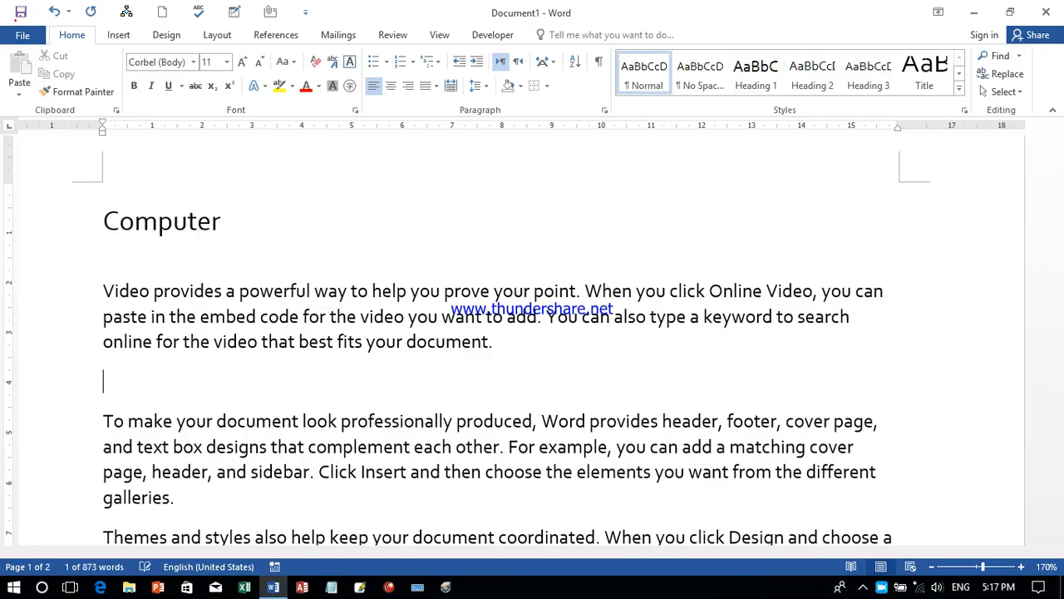
pyautogui.write('iawworoiu')
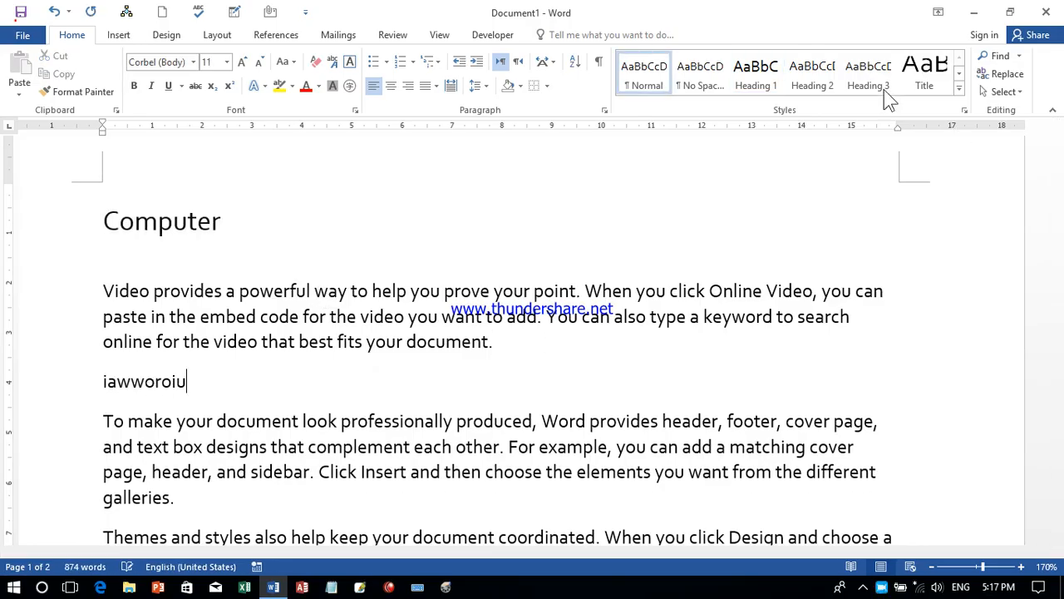
# Step: Set the "iawworoiu" paragraph's direction to right-to-left and append the Persian text "عععاتاتاتانتاتنانتاننن"
pyautogui.click(606, 112)
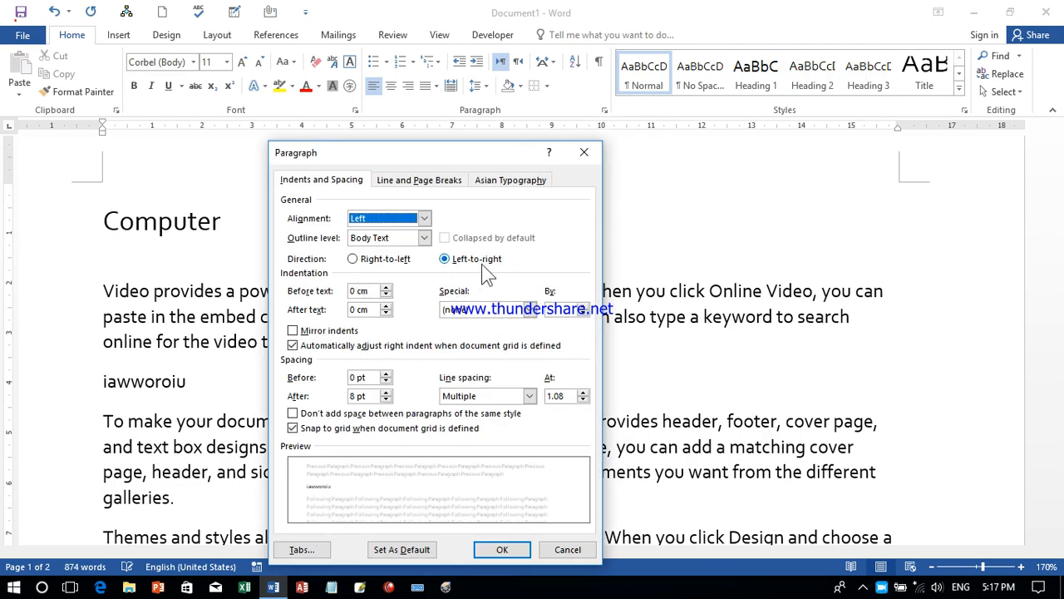
pyautogui.click(357, 261)
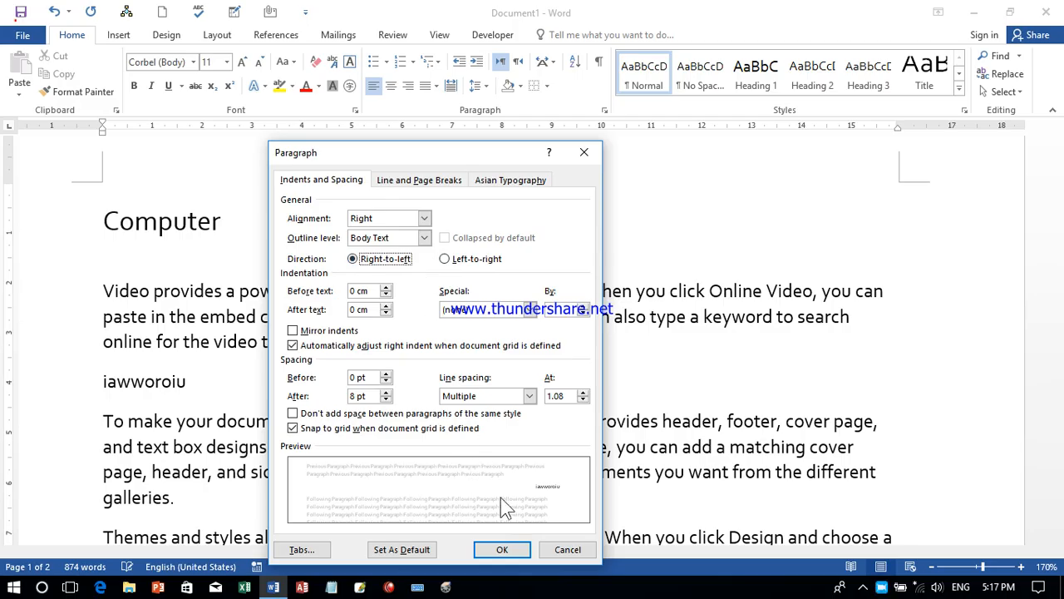
pyautogui.click(501, 549)
pyautogui.write('عععاتاتاتانتاتنانتانن')
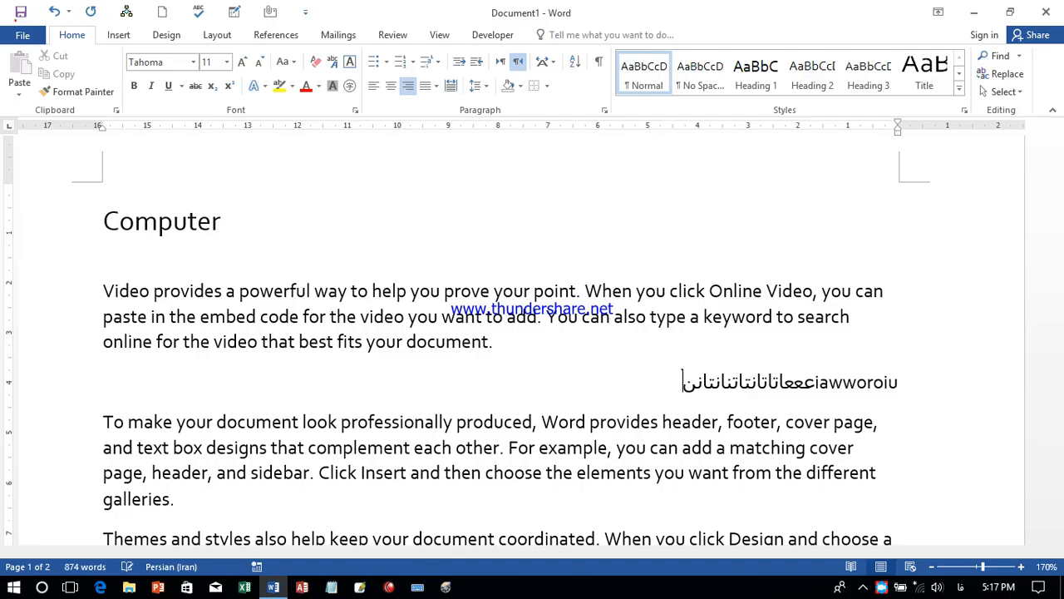
pyautogui.write('ن')
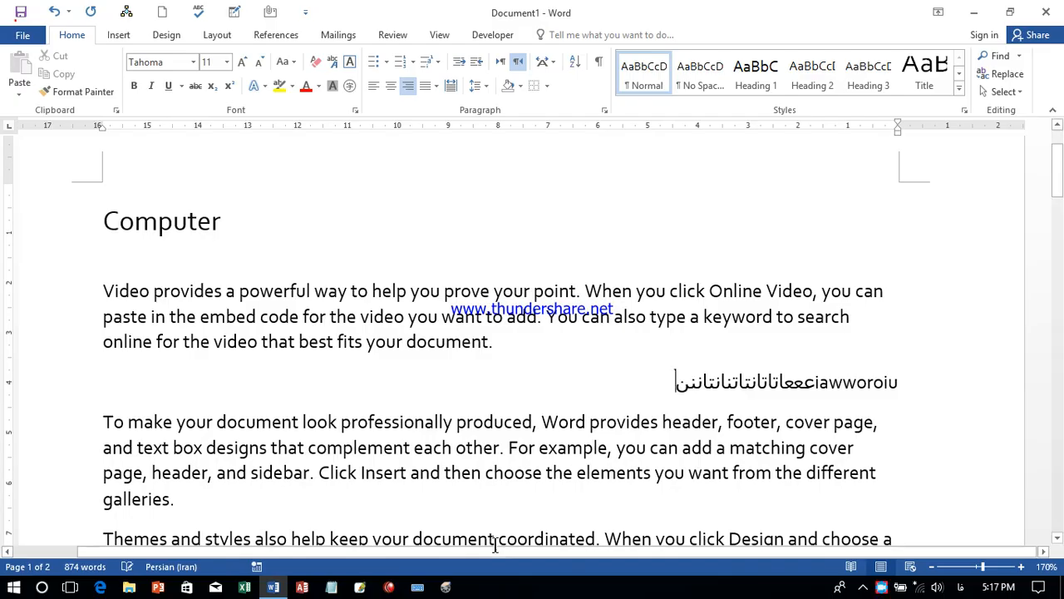
# Step: Switch the mixed English and Persian paragraph's direction to left-to-right and append "kuyuyu" at its end
pyautogui.click(604, 110)
pyautogui.click(494, 262)
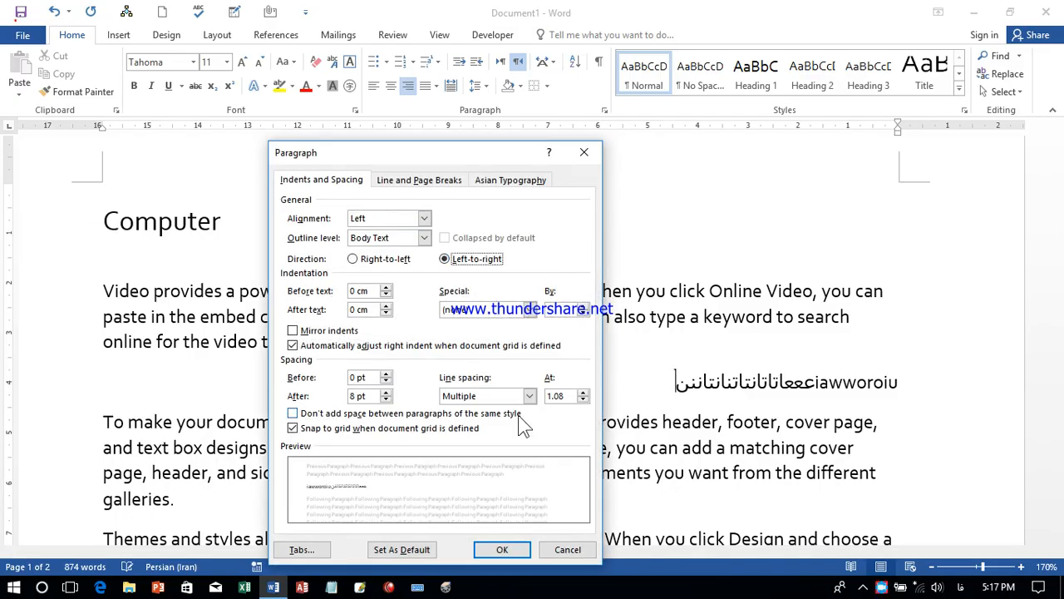
pyautogui.click(503, 549)
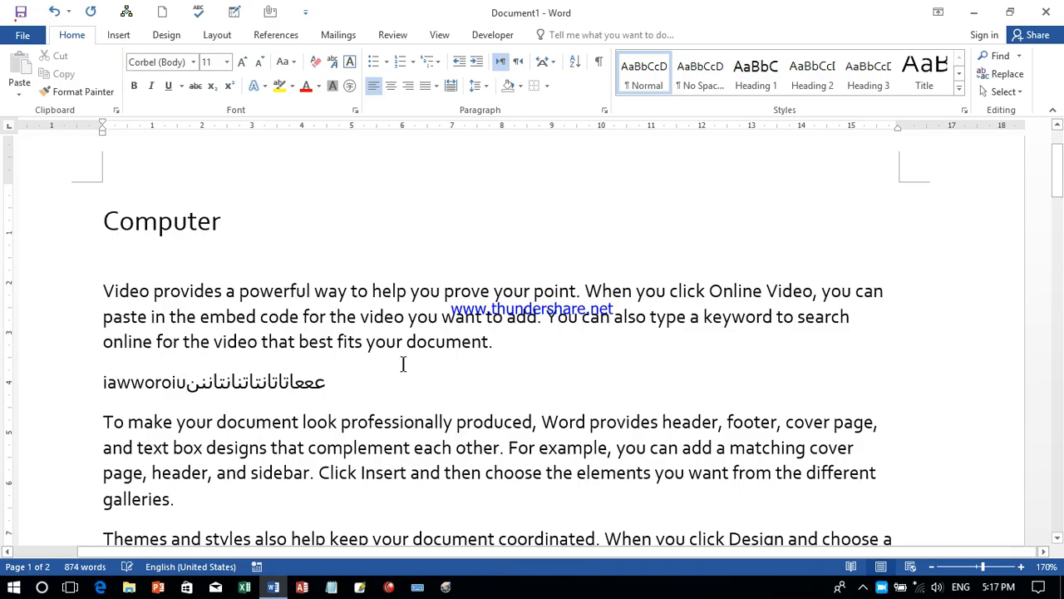
pyautogui.click(368, 374)
pyautogui.write('ekuyuyu')
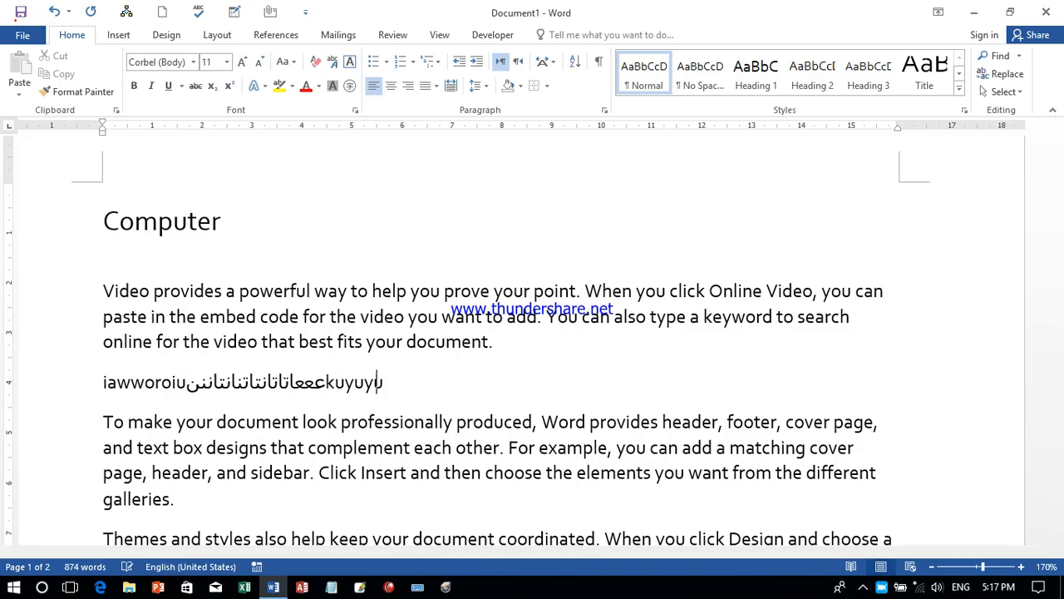
pyautogui.click(605, 110)
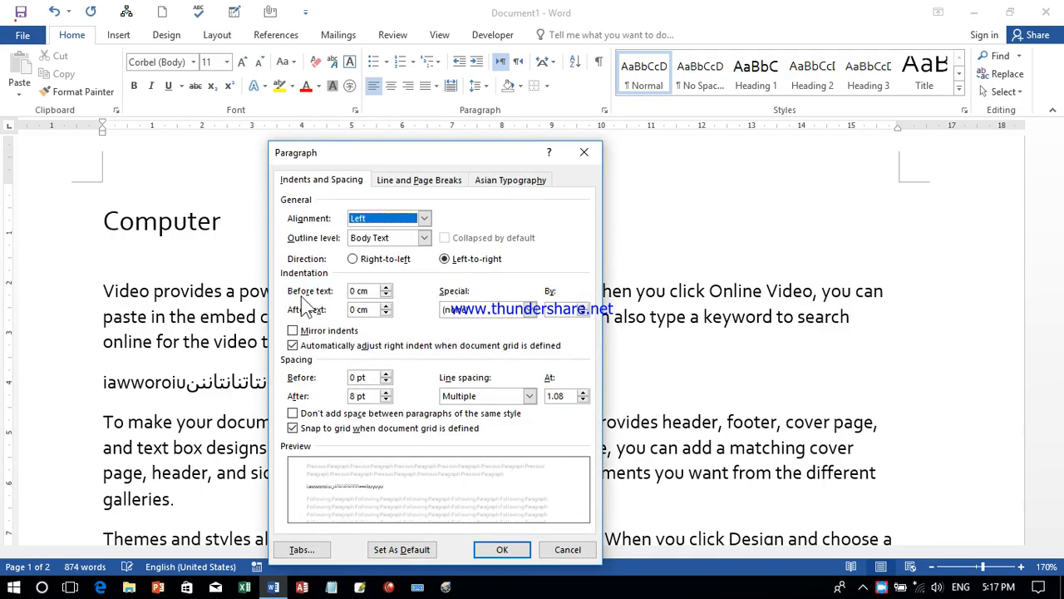
pyautogui.press('Escape')
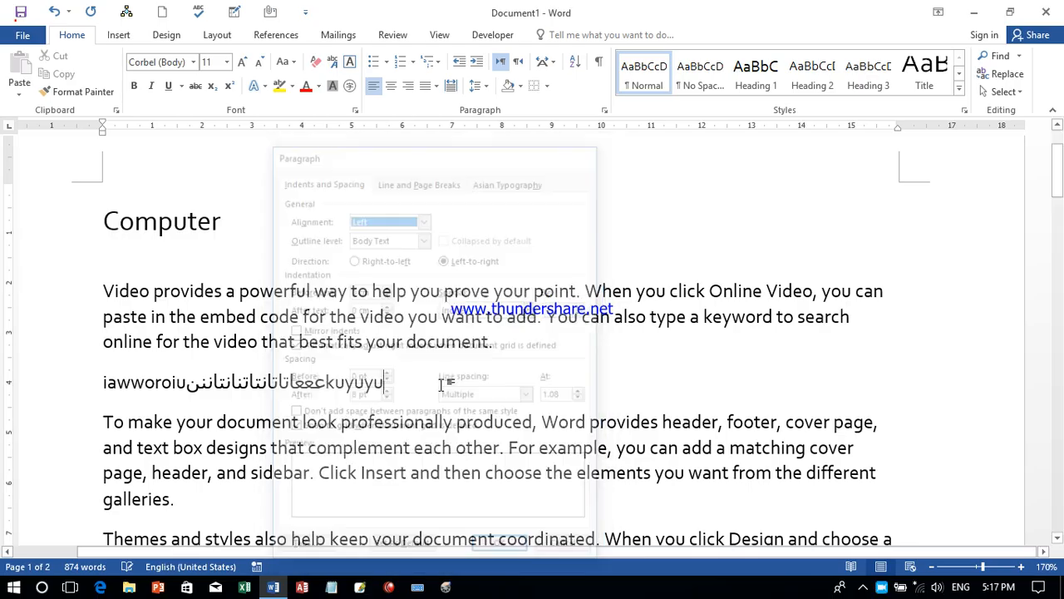
pyautogui.click(436, 381)
# Step: Increase the before-text indentation for the whole document, apply it, and undo the change
pyautogui.hotkey('ctrl', 'a')
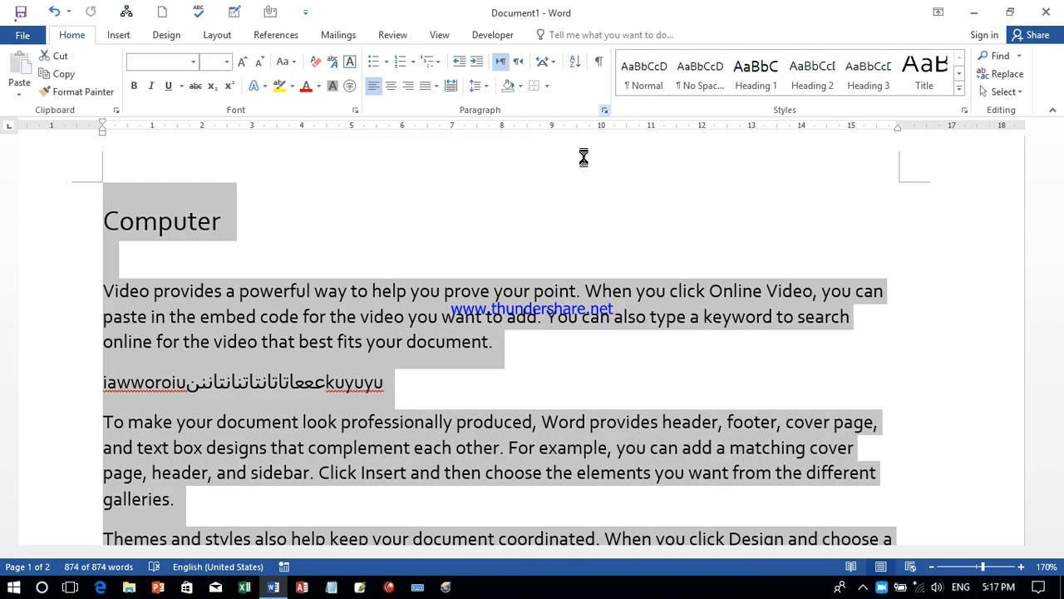
pyautogui.click(385, 288)
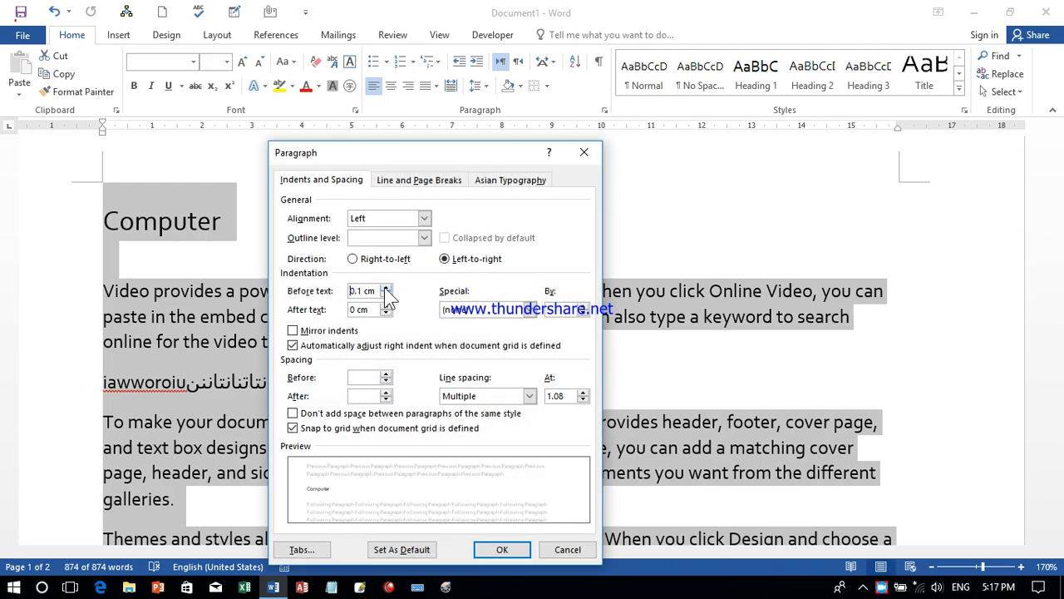
pyautogui.click(384, 287)
pyautogui.click(503, 549)
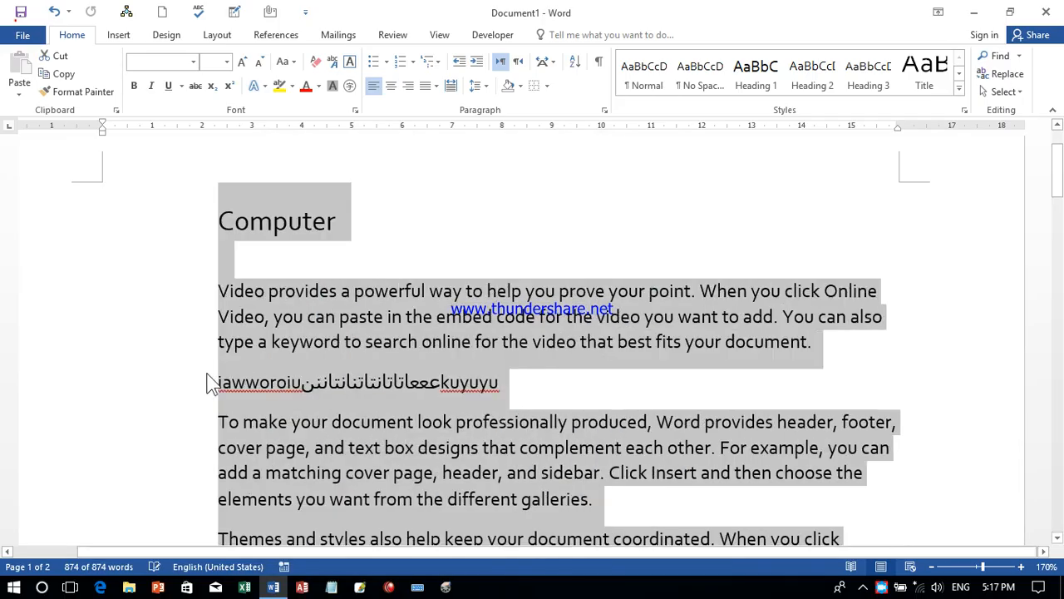
pyautogui.hotkey('ctrl', 'z')
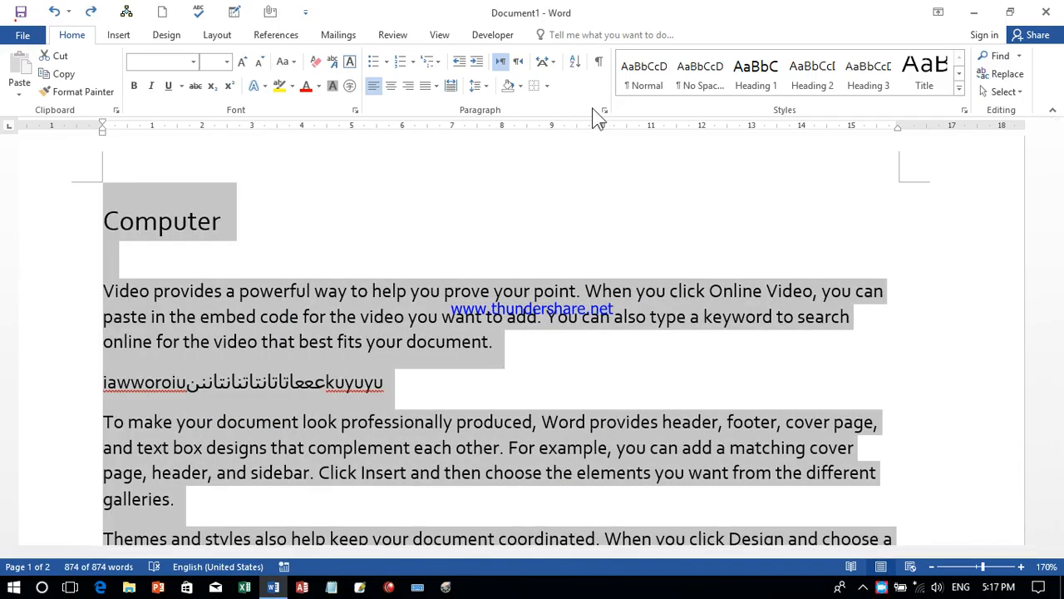
# Step: Set the whole document's indentation to 1 cm before text and 1 cm after text
pyautogui.click(605, 111)
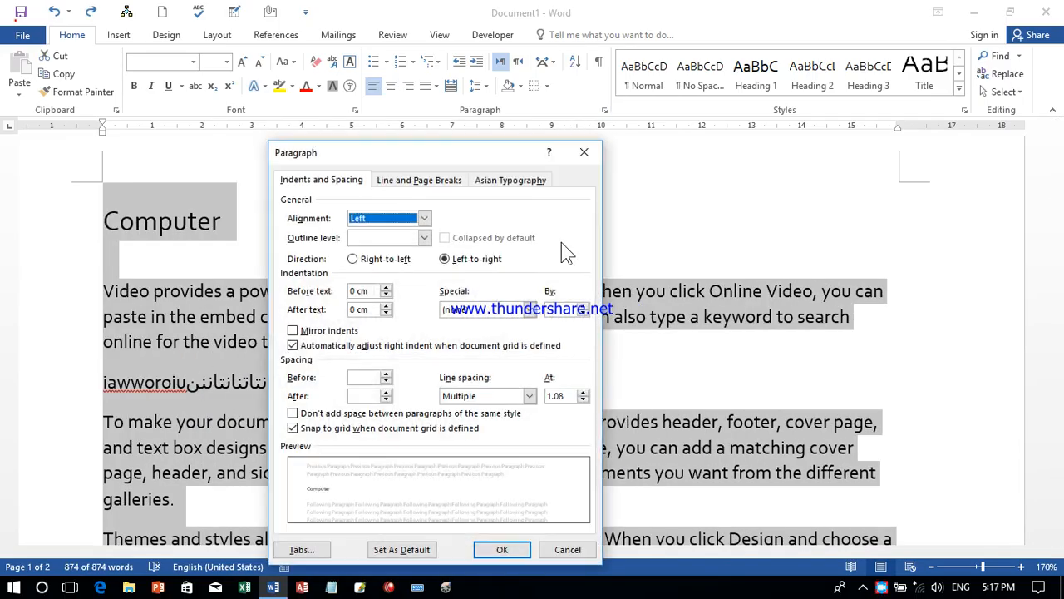
pyautogui.click(385, 288)
pyautogui.click(385, 288)
pyautogui.click(385, 287)
pyautogui.click(502, 549)
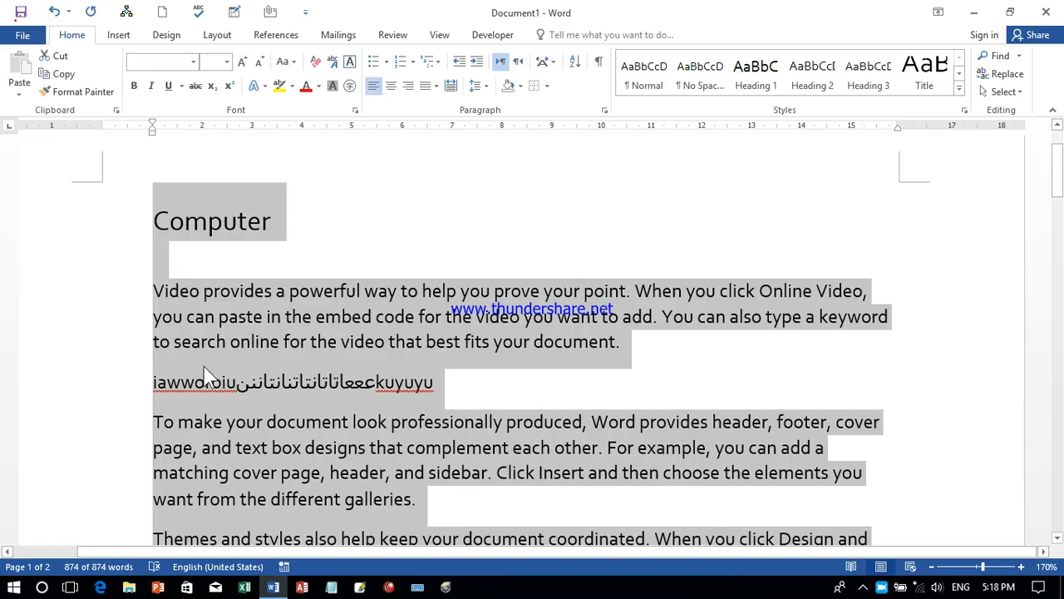
pyautogui.click(605, 110)
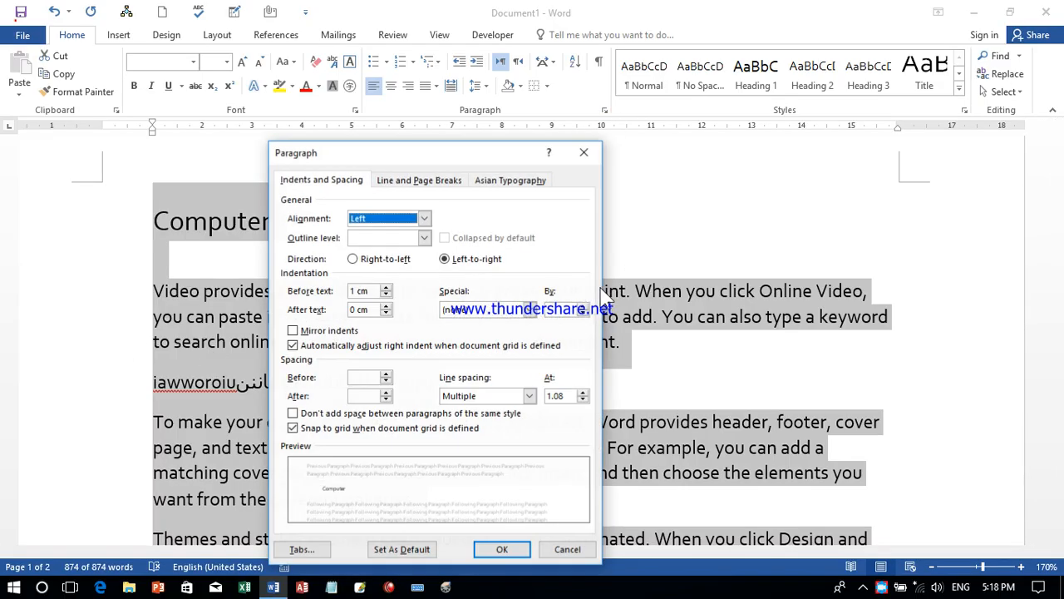
pyautogui.click(386, 305)
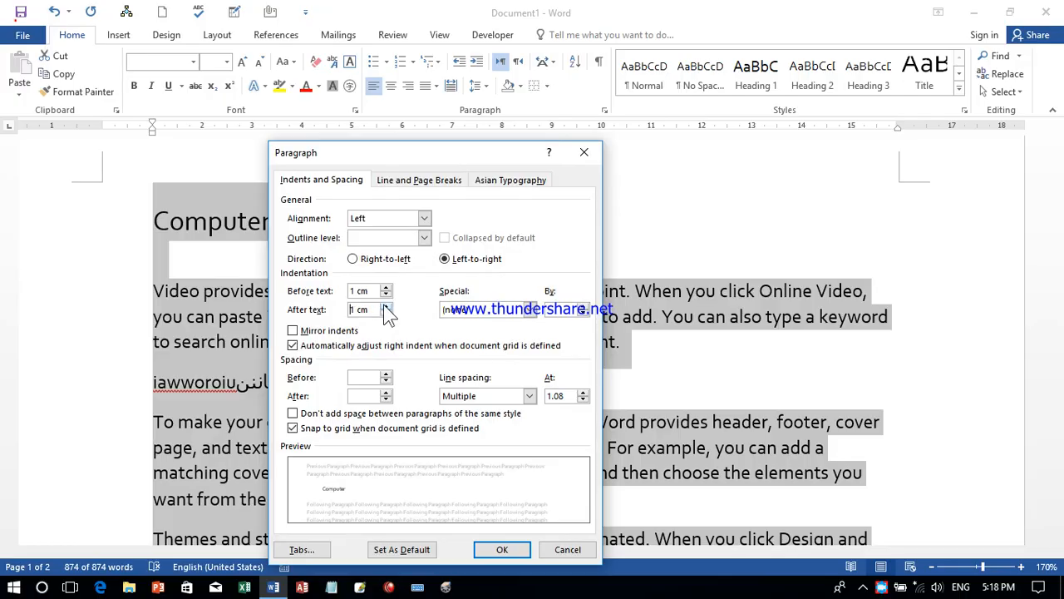
pyautogui.click(501, 549)
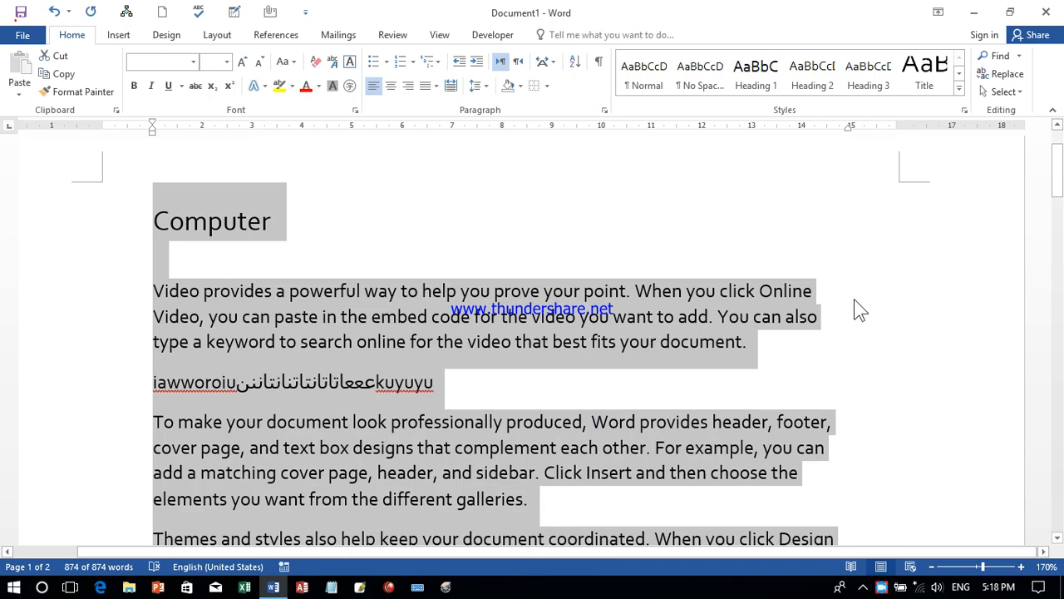
# Step: Turn on Mirror indents and apply a 2.8 cm first-line indent to the whole document
pyautogui.click(604, 109)
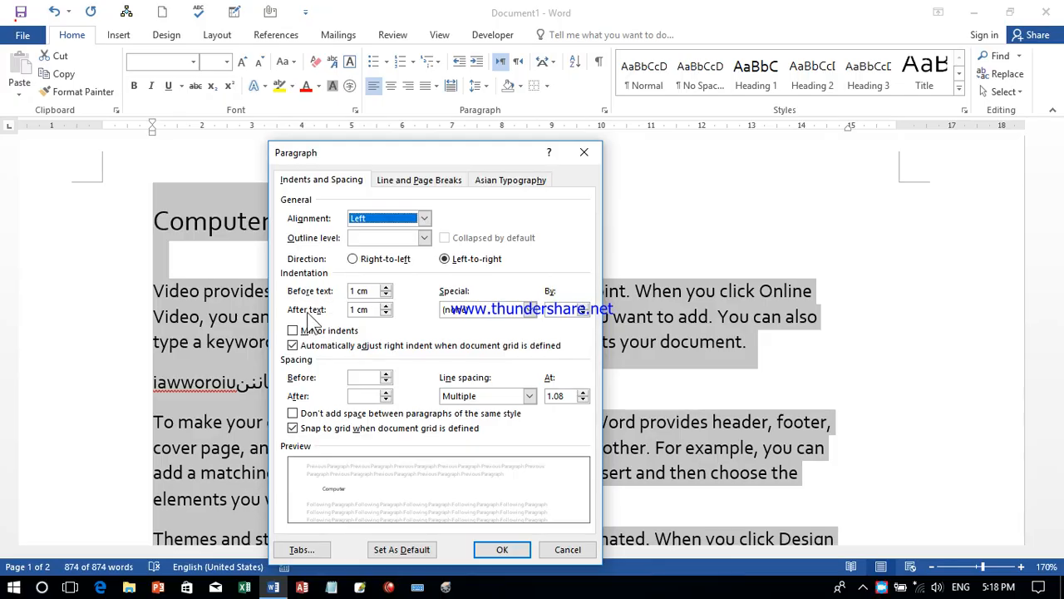
pyautogui.moveTo(364, 153); pyautogui.dragTo(534, 166)
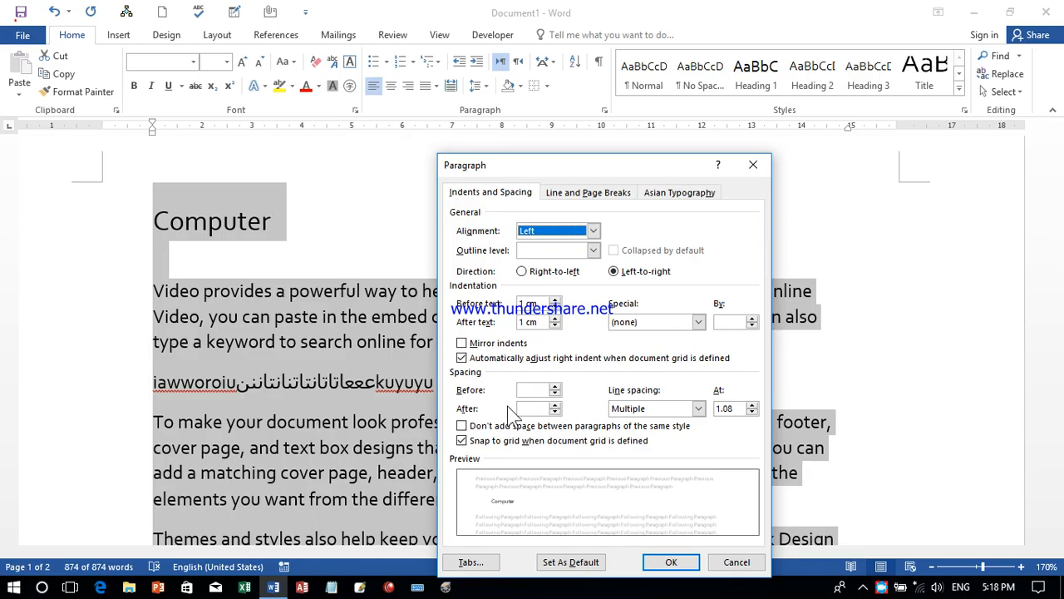
pyautogui.click(497, 346)
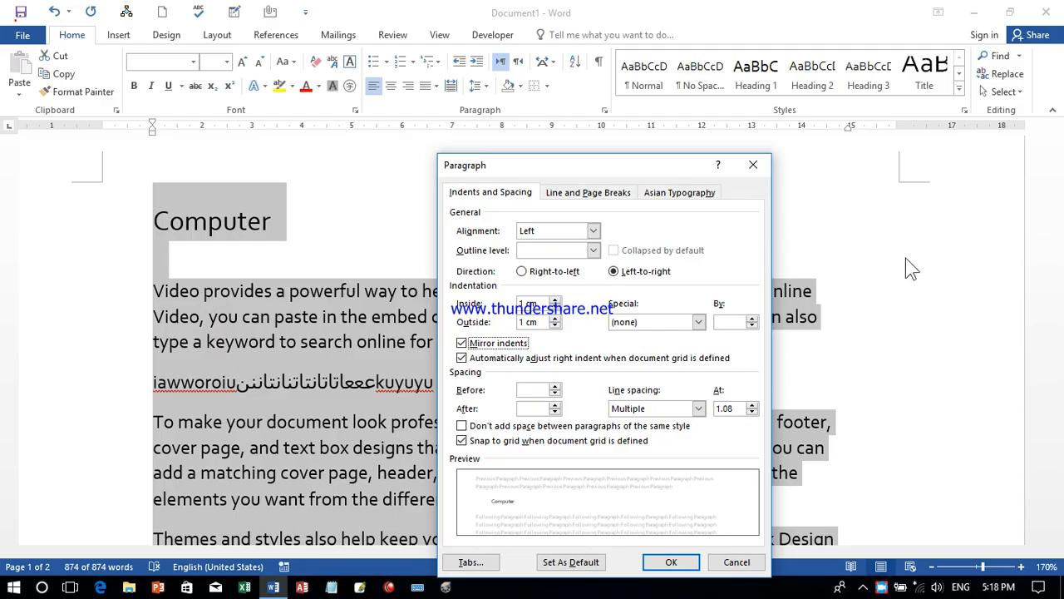
pyautogui.click(675, 322)
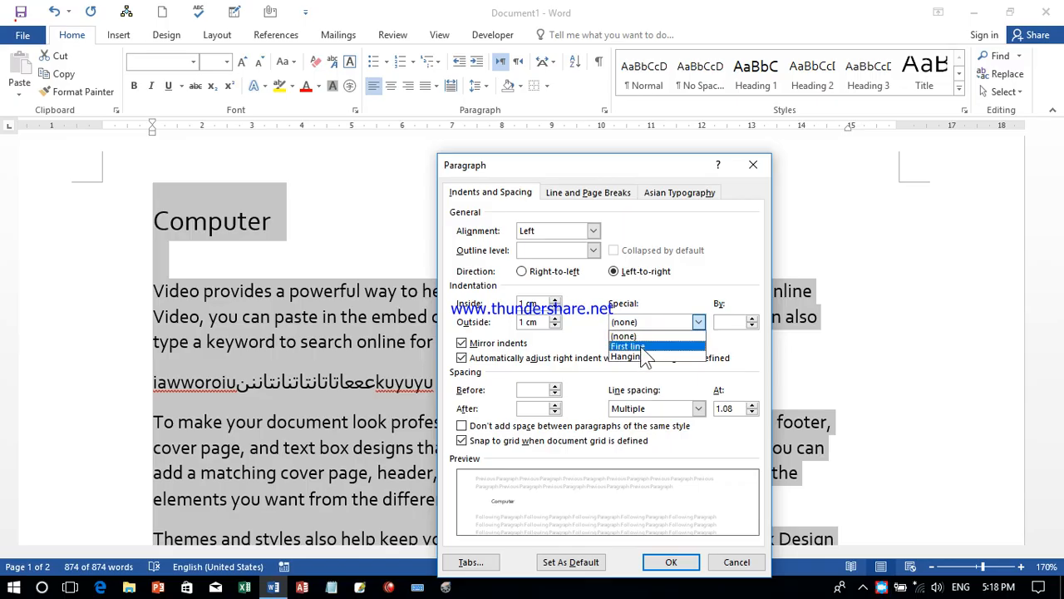
pyautogui.click(643, 348)
pyautogui.click(752, 319)
pyautogui.click(751, 320)
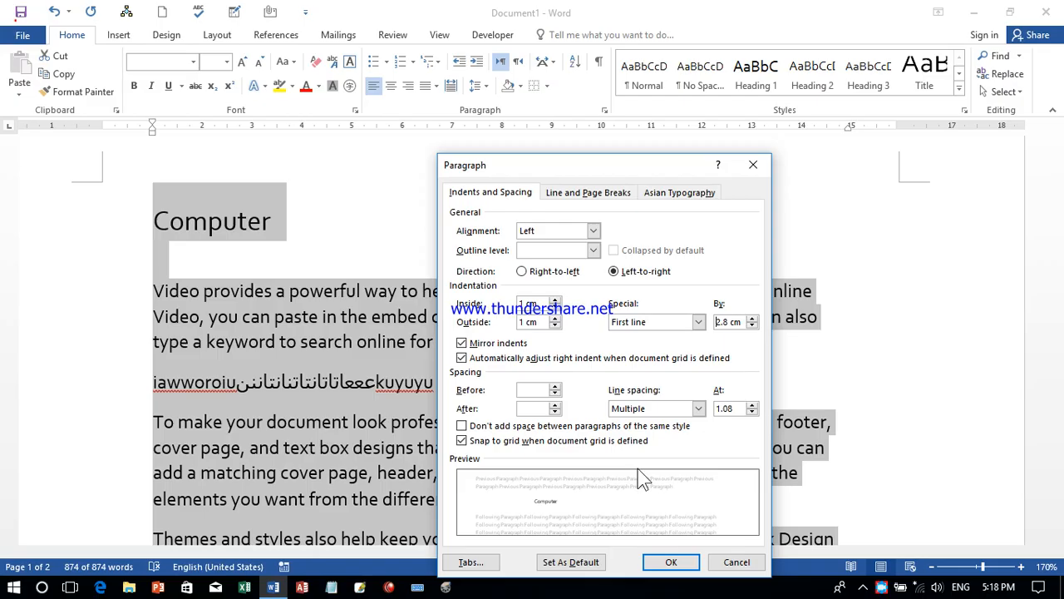
pyautogui.click(670, 563)
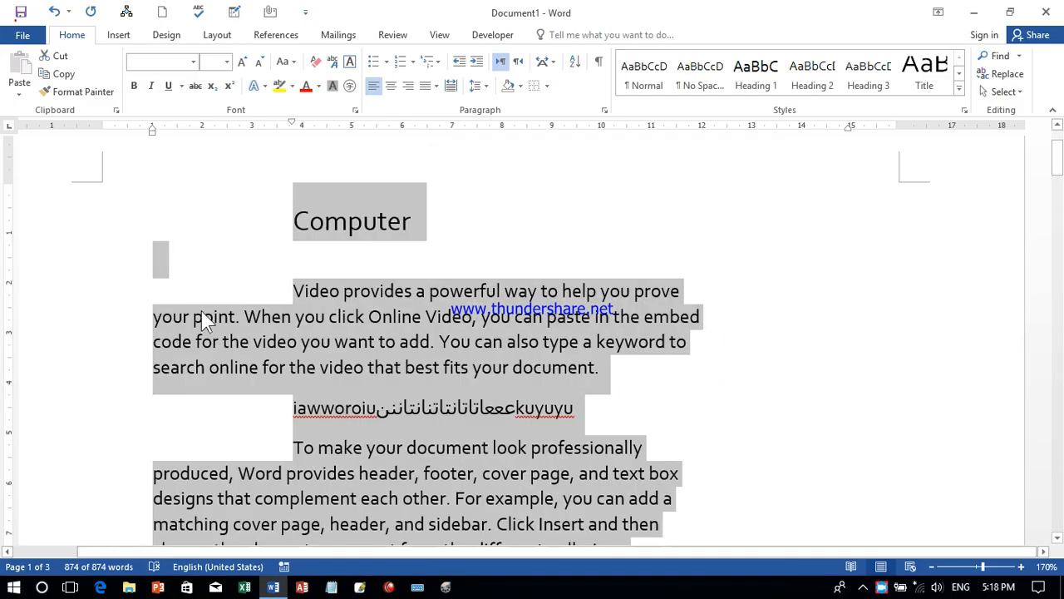
# Step: Undo the first-line and mirror indent change and apply the Normal style to the whole document
pyautogui.moveTo(1058, 162)
pyautogui.mouseDown()
pyautogui.moveTo(1060, 215)
pyautogui.moveTo(1057, 161)
pyautogui.mouseUp()
pyautogui.hotkey('ctrl', 'z')
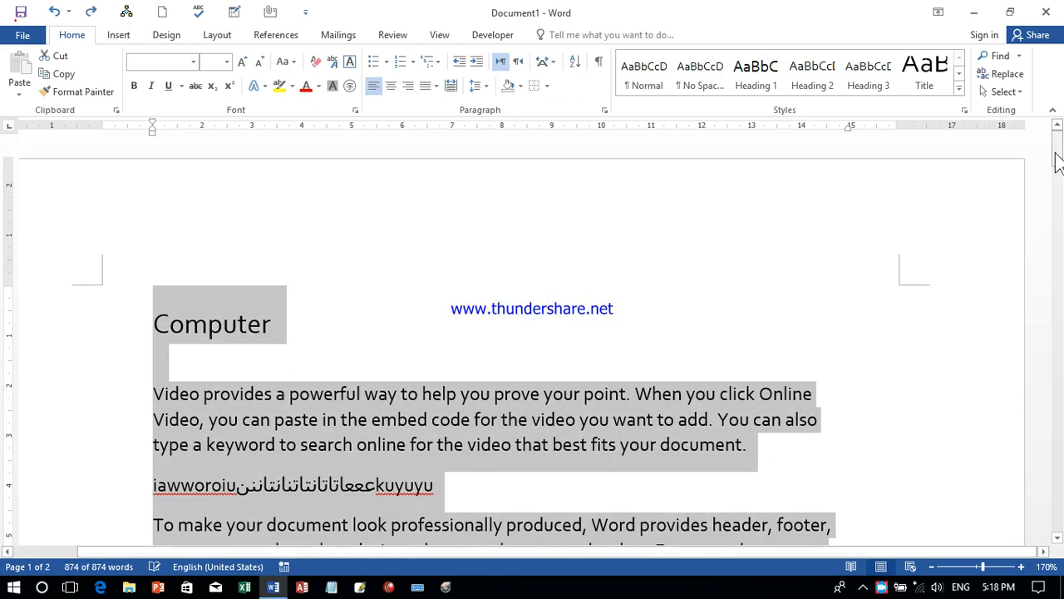
pyautogui.click(639, 71)
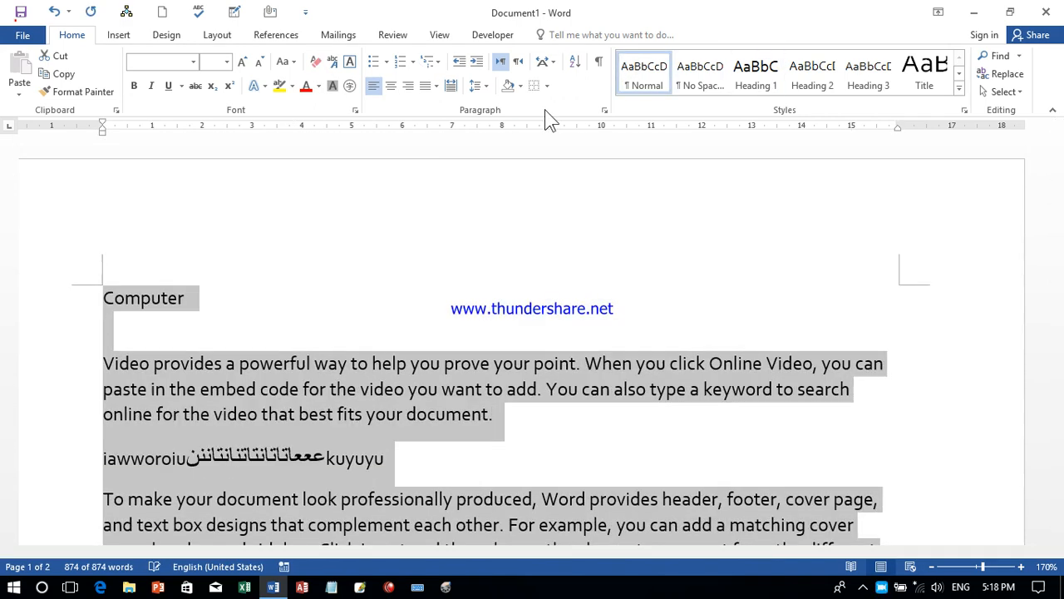
# Step: Give the whole document a 1.6 cm hanging indent and Multiple line spacing at 2.5
pyautogui.click(604, 110)
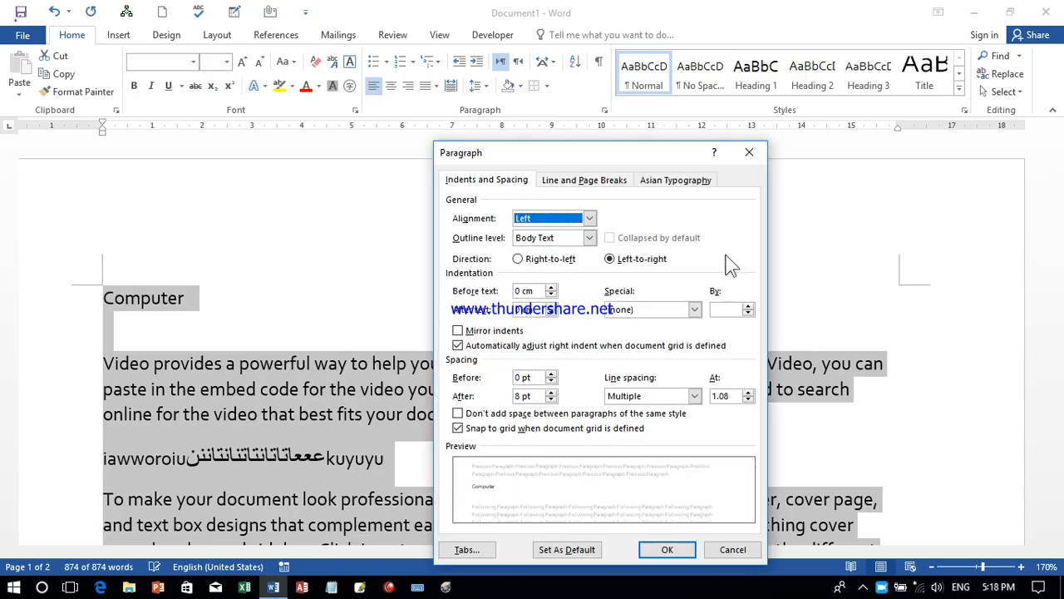
pyautogui.click(694, 310)
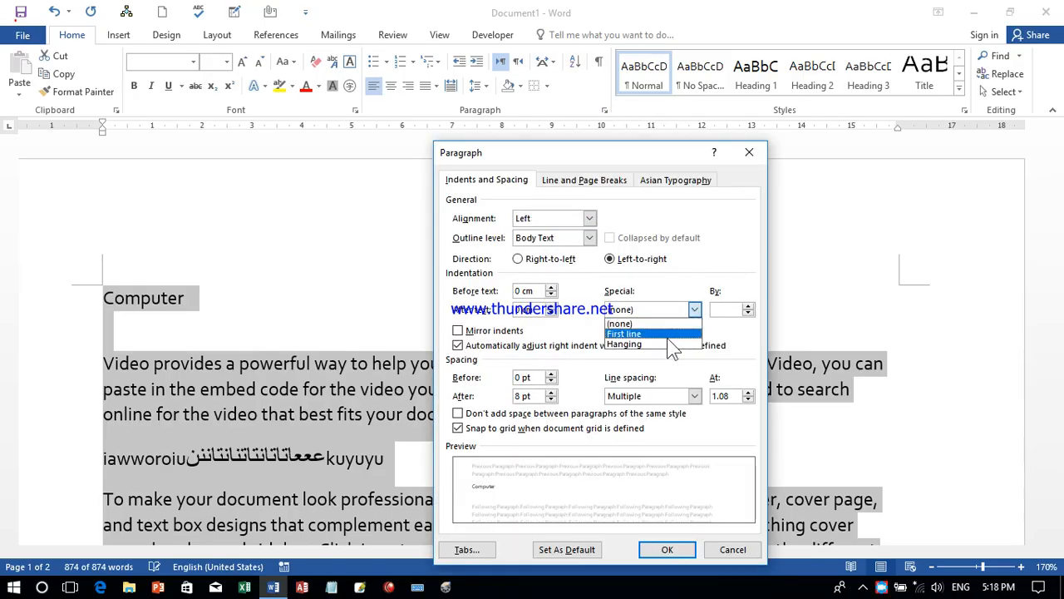
pyautogui.click(659, 343)
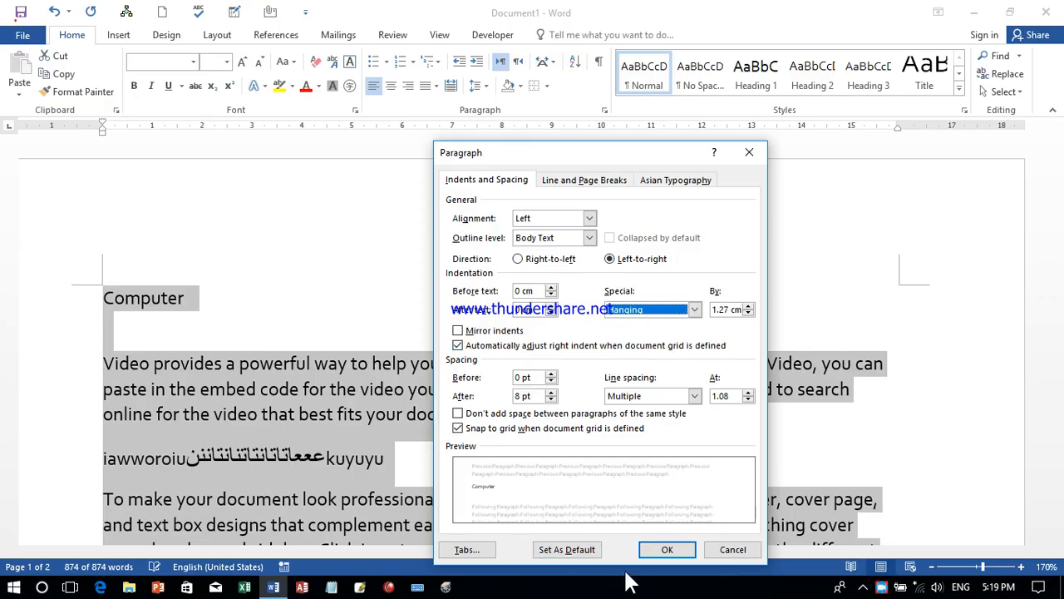
pyautogui.click(749, 393)
pyautogui.click(748, 393)
pyautogui.click(748, 392)
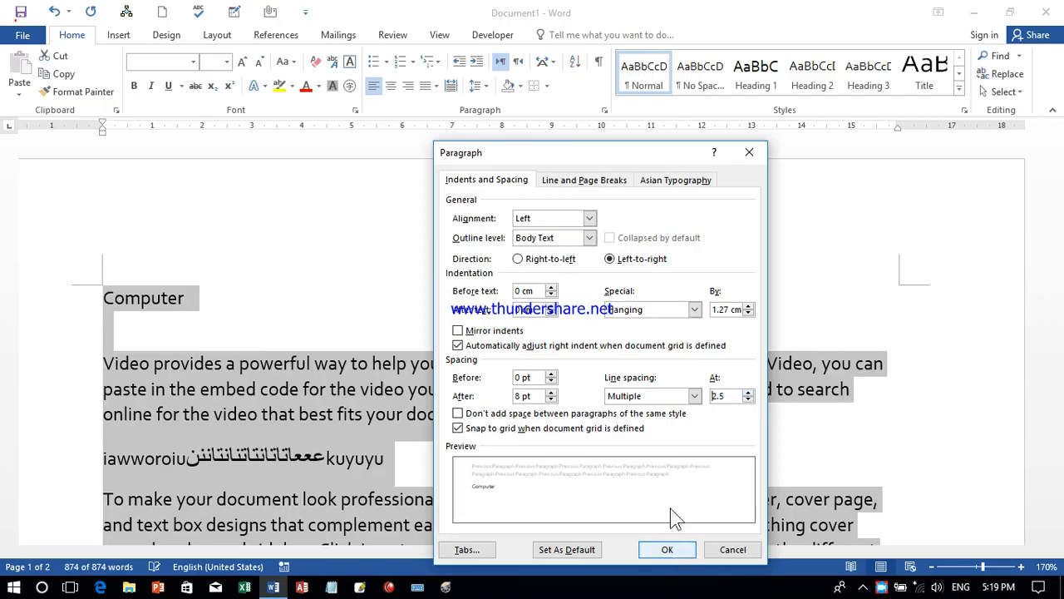
pyautogui.click(694, 396)
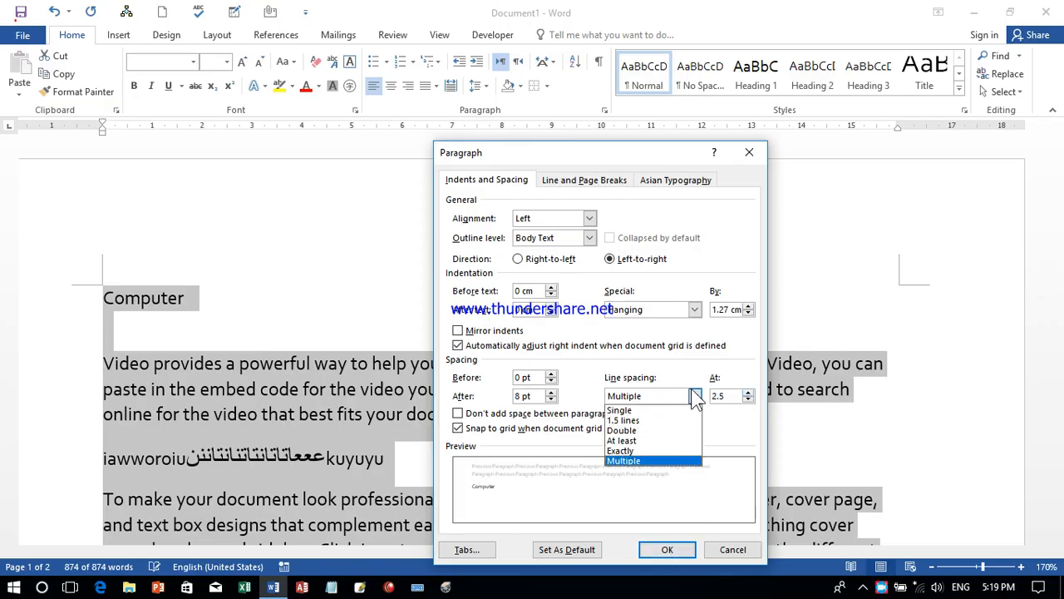
pyautogui.click(692, 309)
pyautogui.click(749, 305)
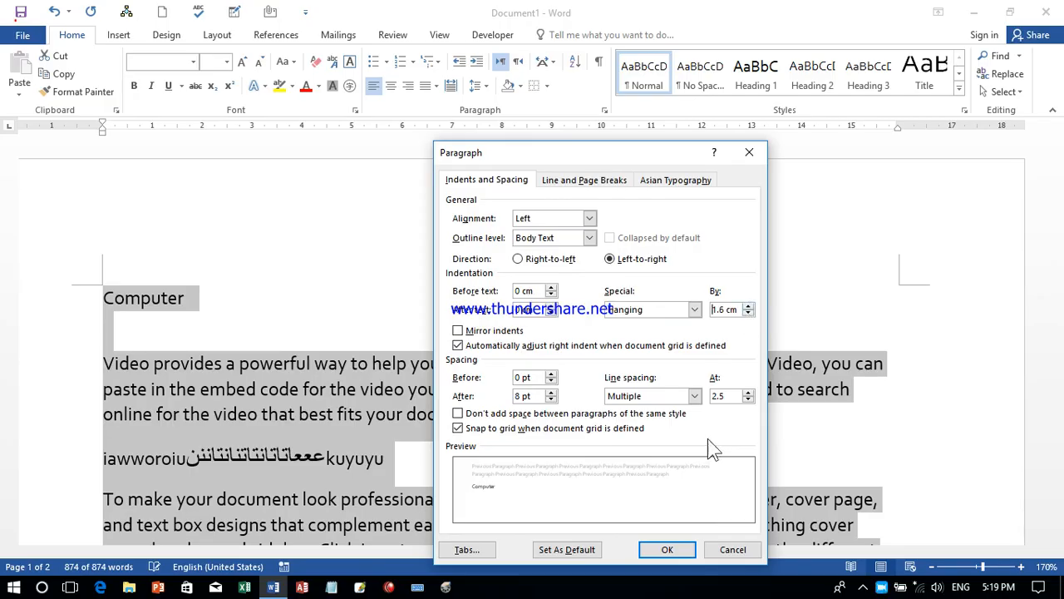
pyautogui.click(677, 550)
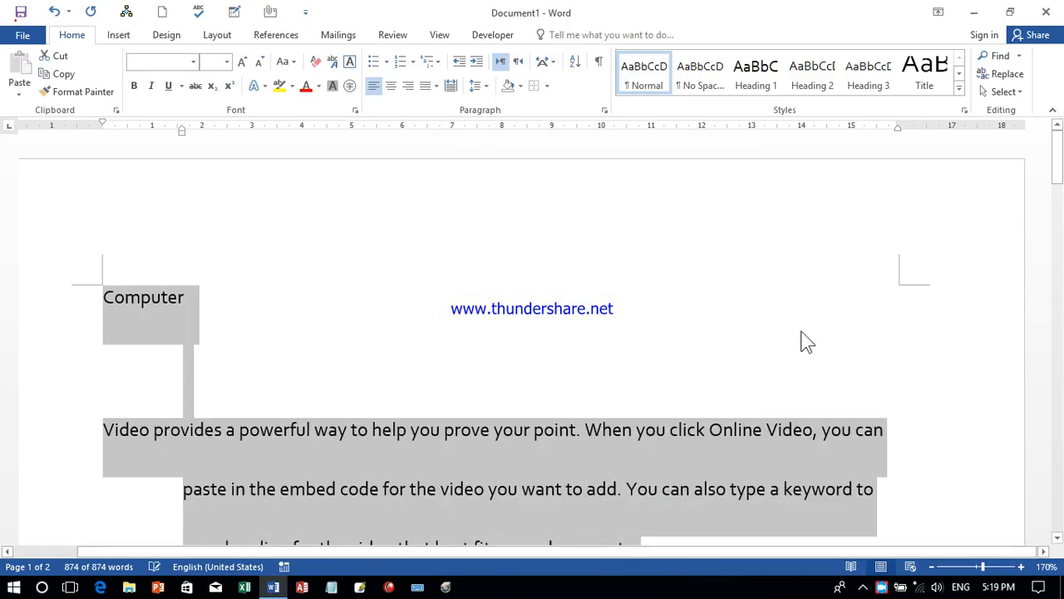
# Step: Undo the last indent and spacing change and give the whole document a 1.4 cm hanging indent with Single line spacing
pyautogui.moveTo(1057, 158); pyautogui.dragTo(1057, 220)
pyautogui.hotkey('ctrl', 'z')
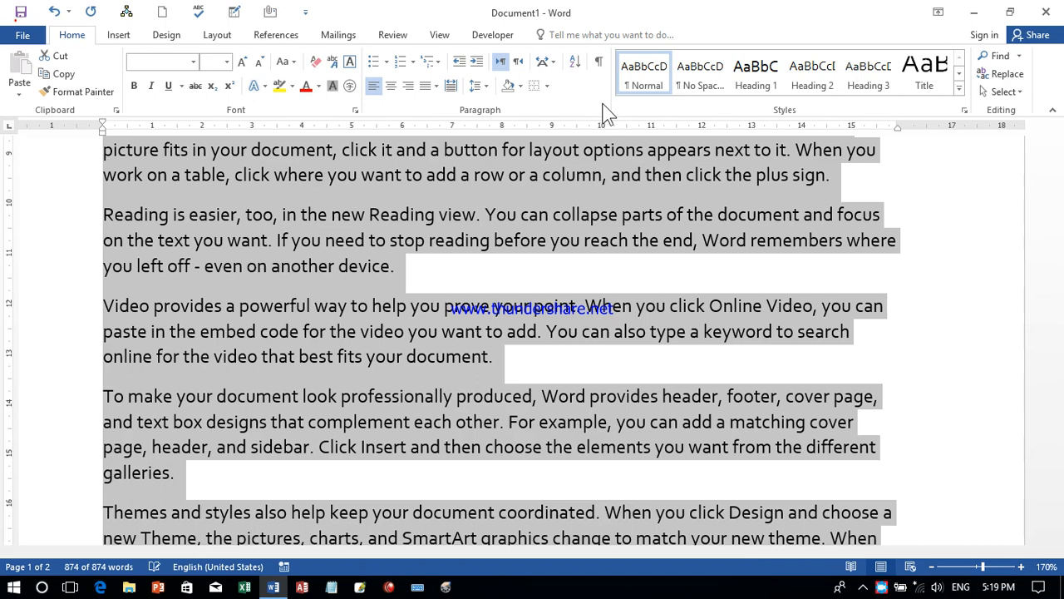
pyautogui.click(604, 110)
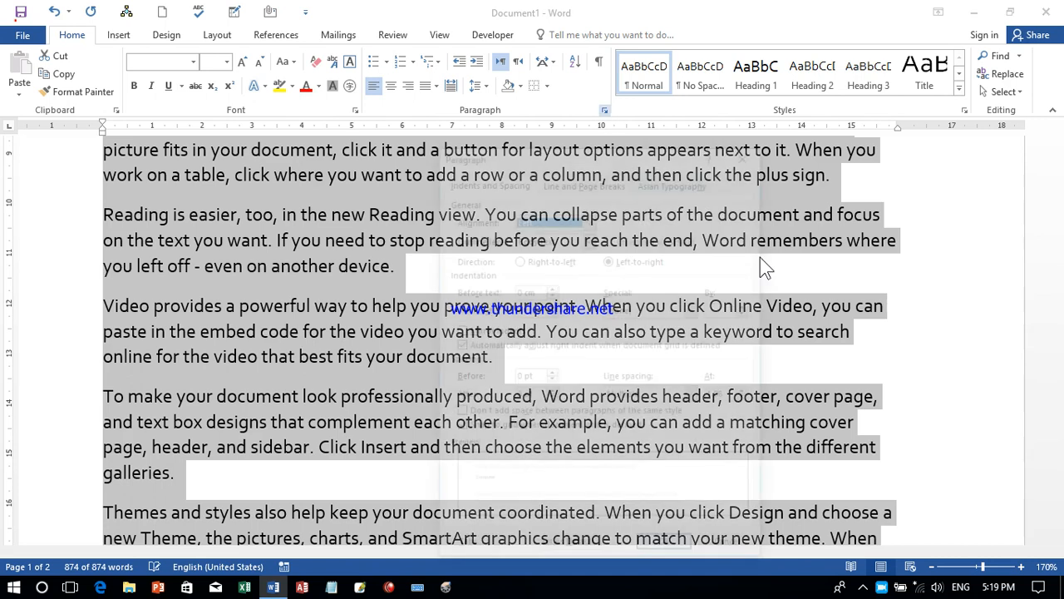
pyautogui.click(692, 396)
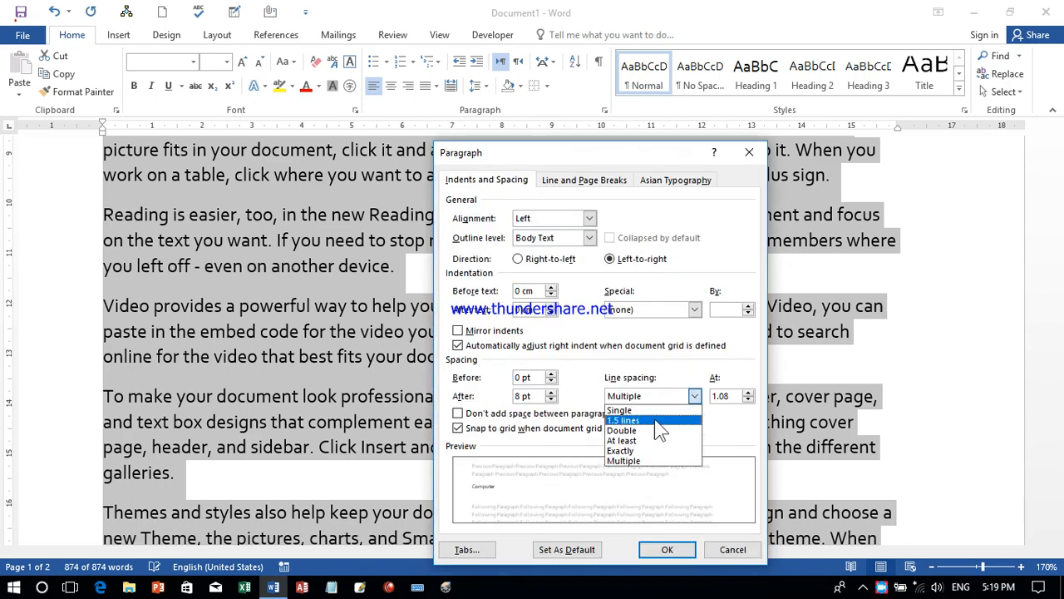
pyautogui.click(656, 409)
pyautogui.click(694, 309)
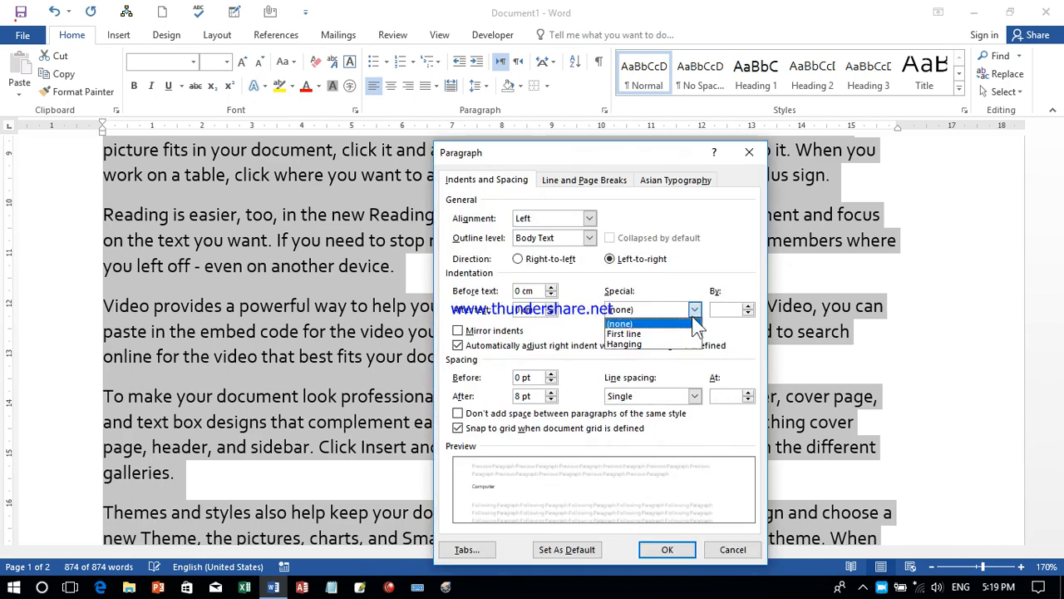
pyautogui.click(656, 345)
pyautogui.click(748, 306)
pyautogui.click(748, 306)
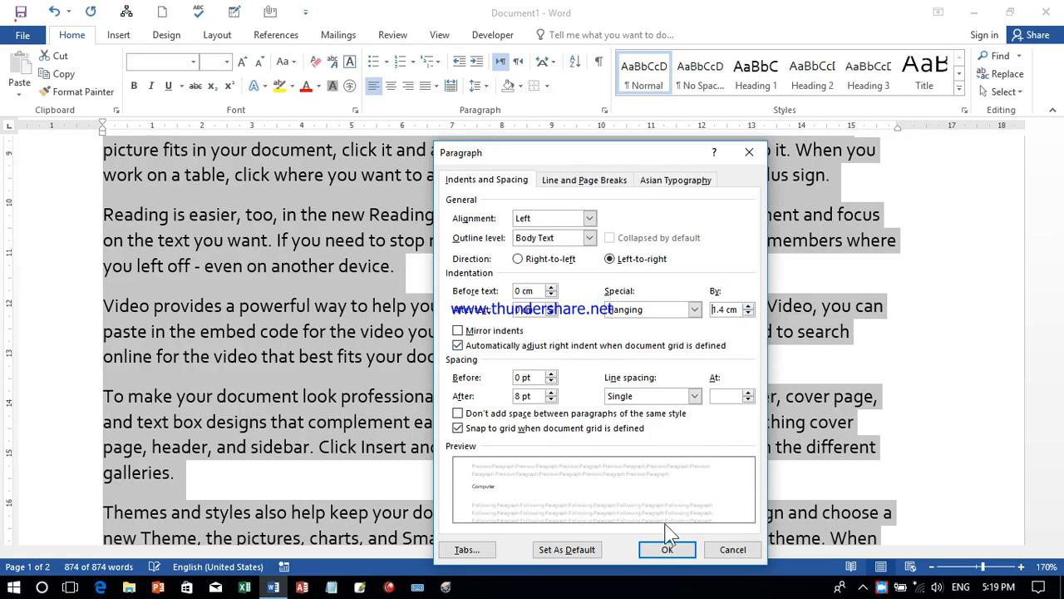
pyautogui.click(668, 550)
pyautogui.moveTo(1057, 237); pyautogui.dragTo(1061, 141)
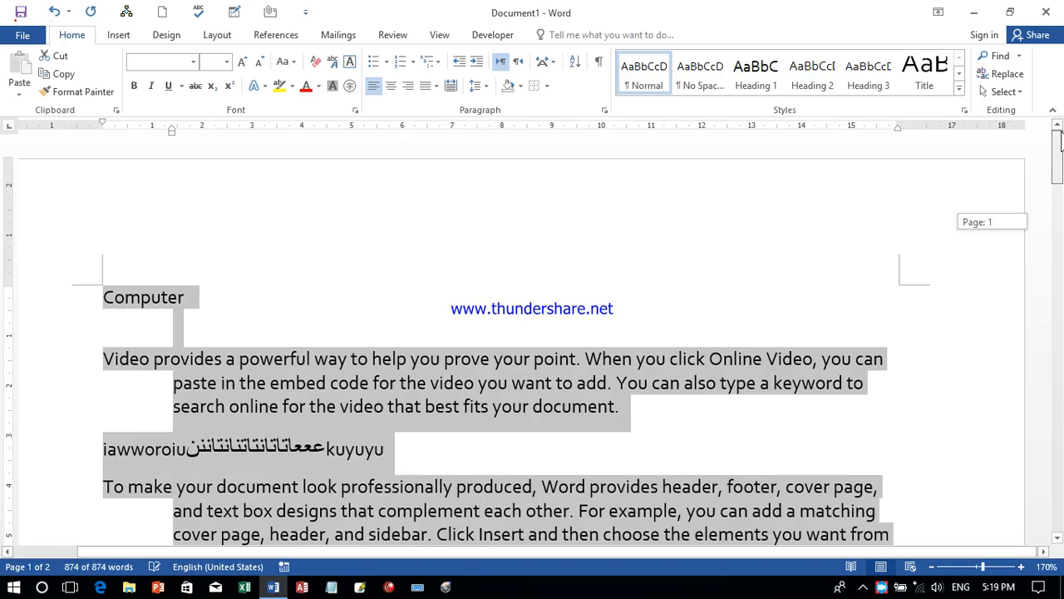
pyautogui.click(605, 109)
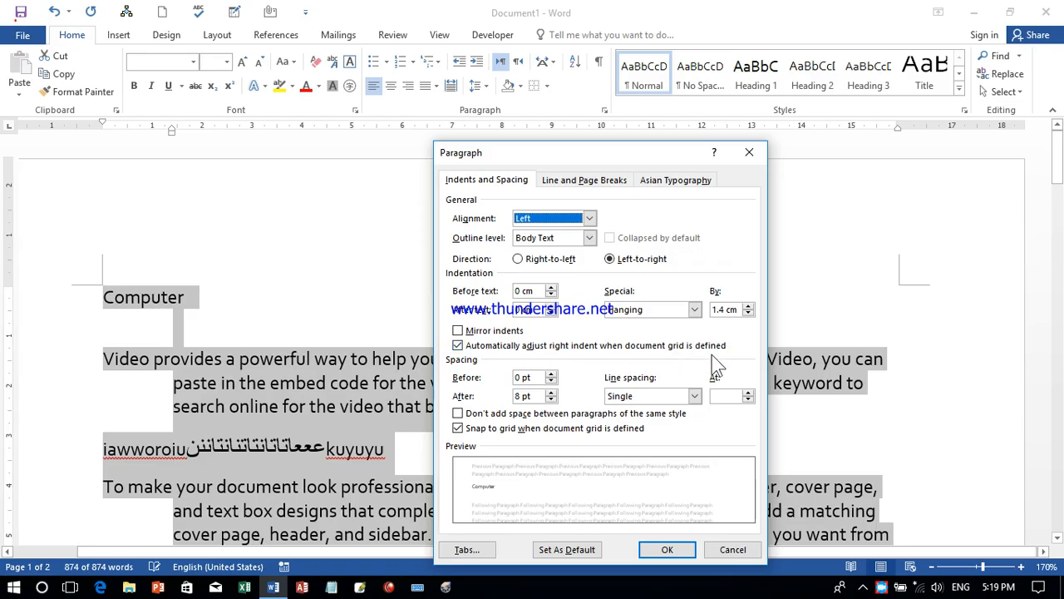
pyautogui.moveTo(739, 149); pyautogui.dragTo(742, 152)
pyautogui.press('Escape')
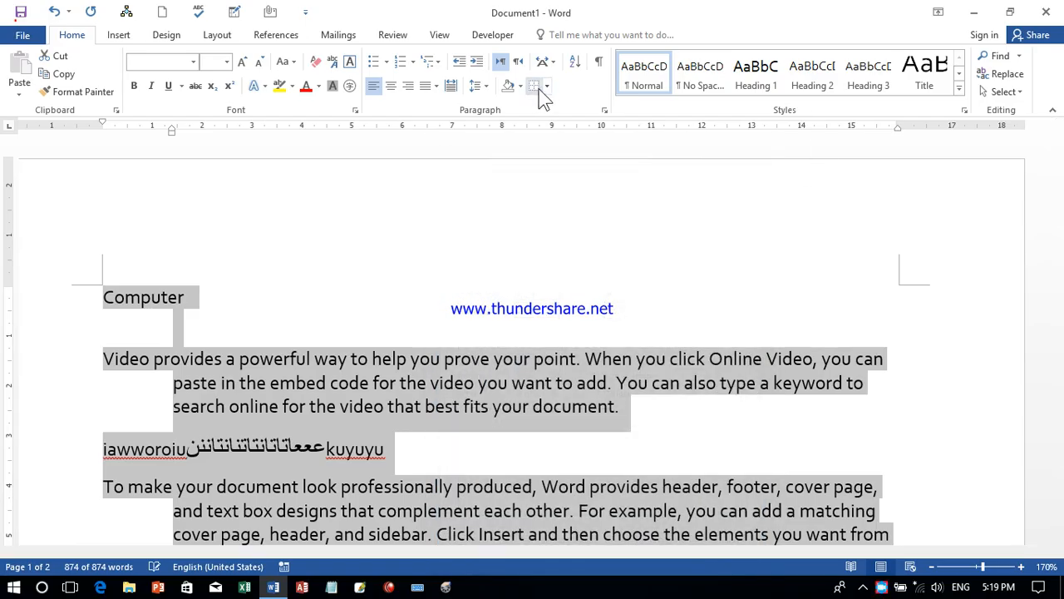
pyautogui.click(546, 85)
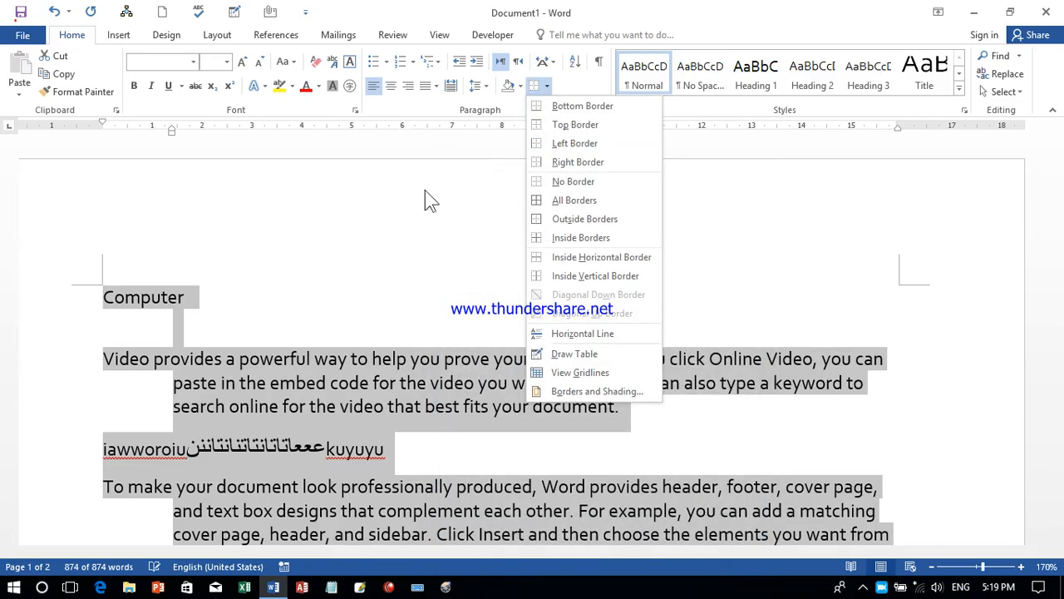
pyautogui.click(398, 246)
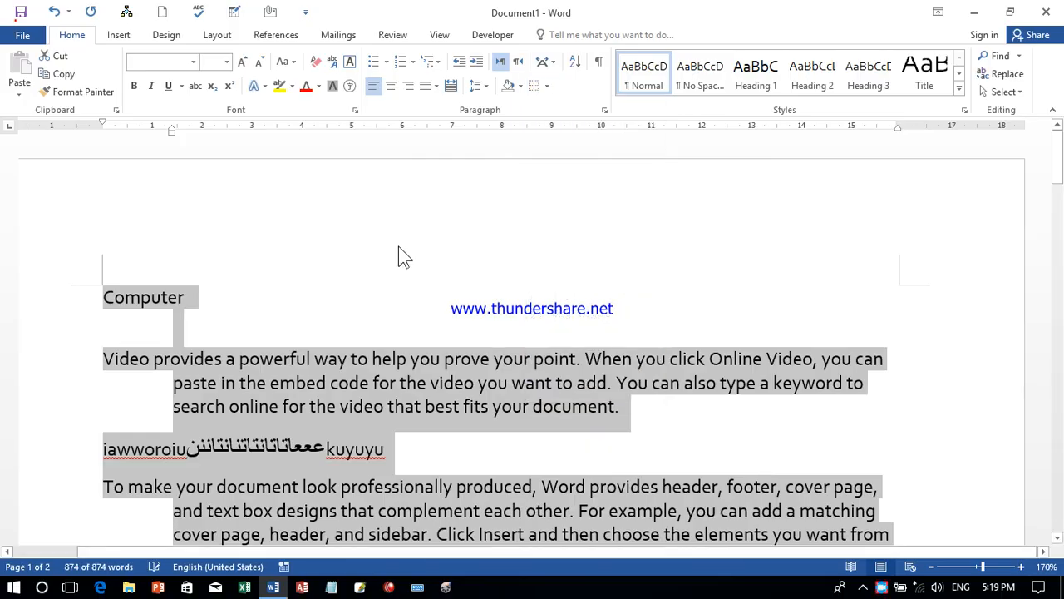
# Step: Show the gridlines on the page and hide them again
pyautogui.click(440, 34)
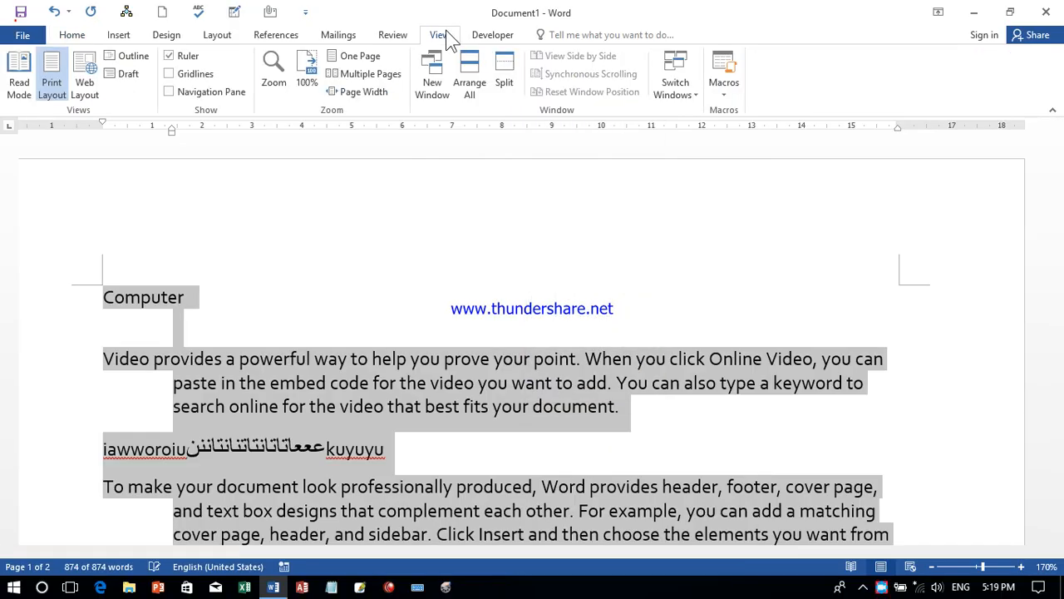
pyautogui.click(203, 78)
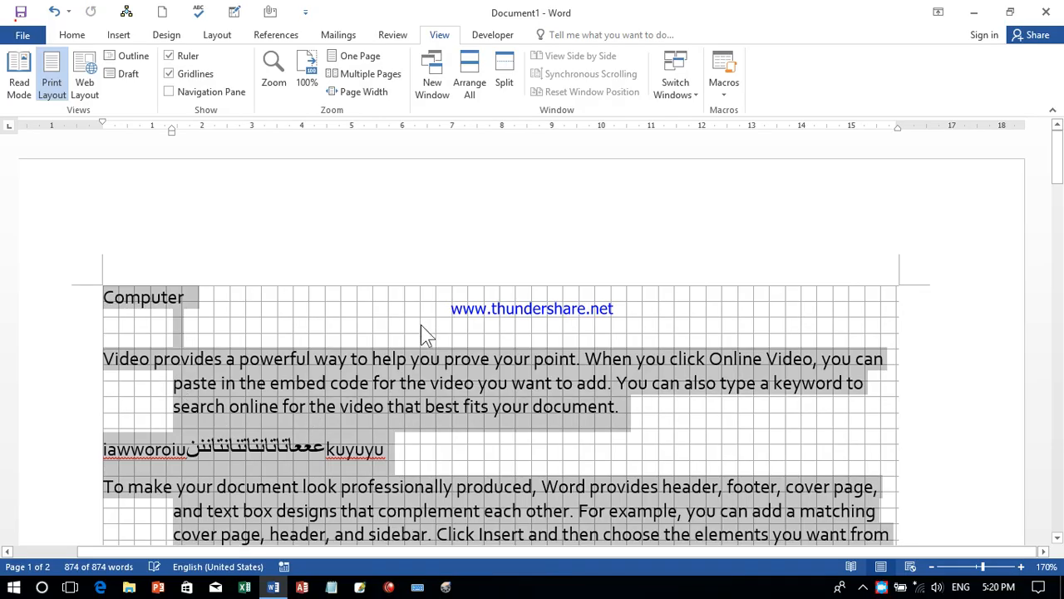
pyautogui.click(169, 74)
# Step: Set the paragraph spacing before to 30 pt for the whole document
pyautogui.click(118, 35)
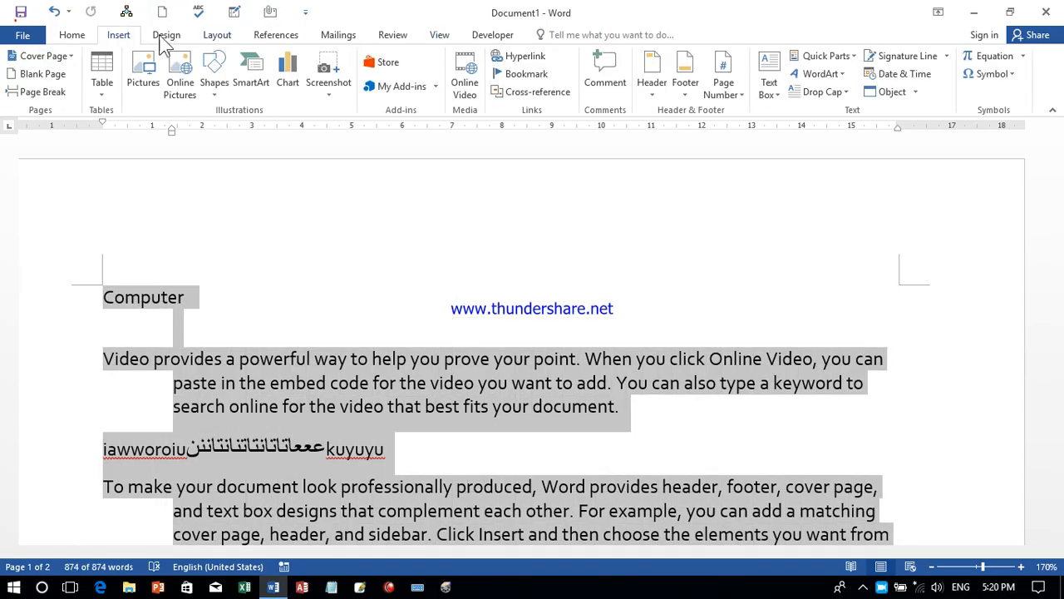
pyautogui.click(75, 35)
pyautogui.click(606, 111)
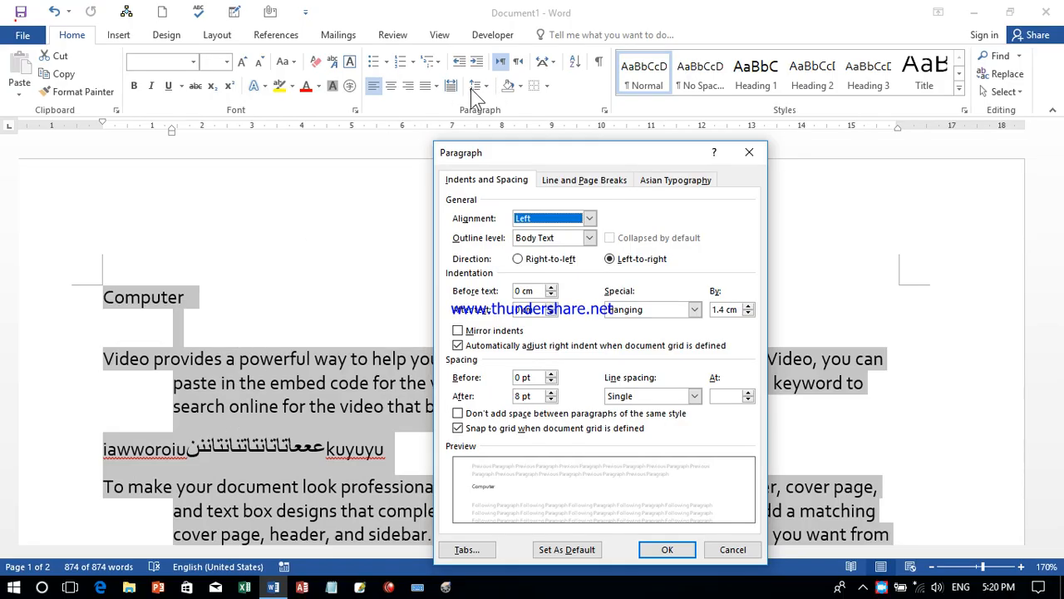
pyautogui.click(552, 374)
pyautogui.click(551, 373)
pyautogui.click(552, 373)
pyautogui.click(550, 374)
pyautogui.click(551, 375)
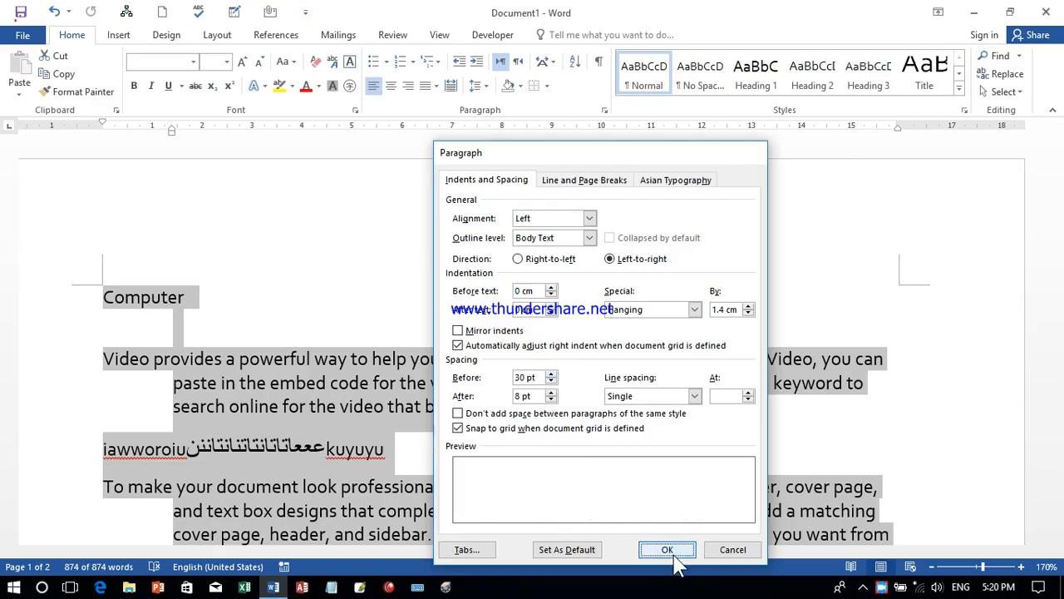
pyautogui.click(661, 547)
pyautogui.moveTo(1058, 153); pyautogui.dragTo(1059, 166)
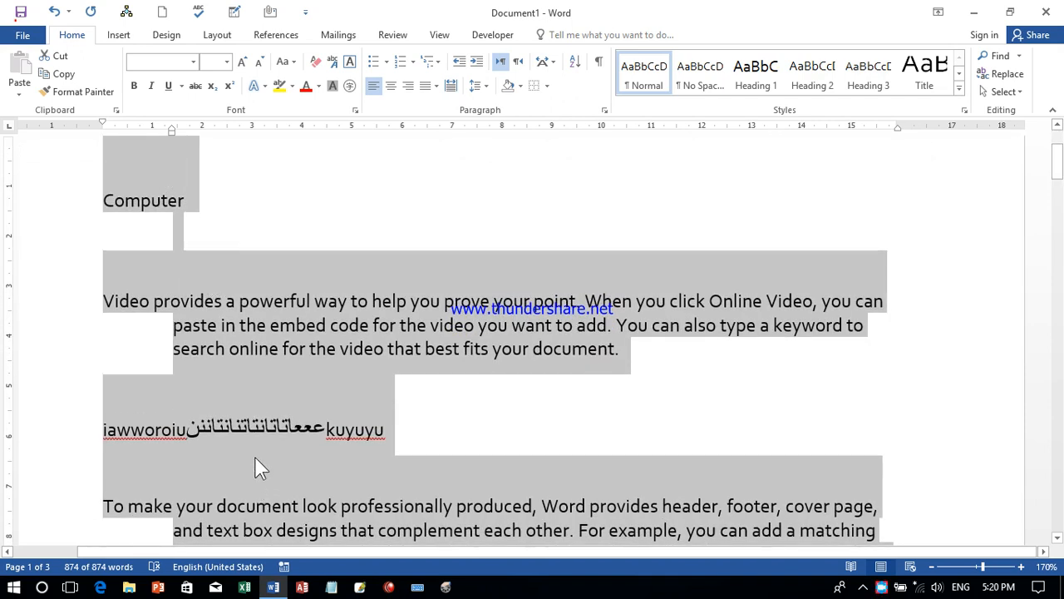
# Step: Set the paragraph spacing after to 36 pt for the whole document
pyautogui.click(605, 110)
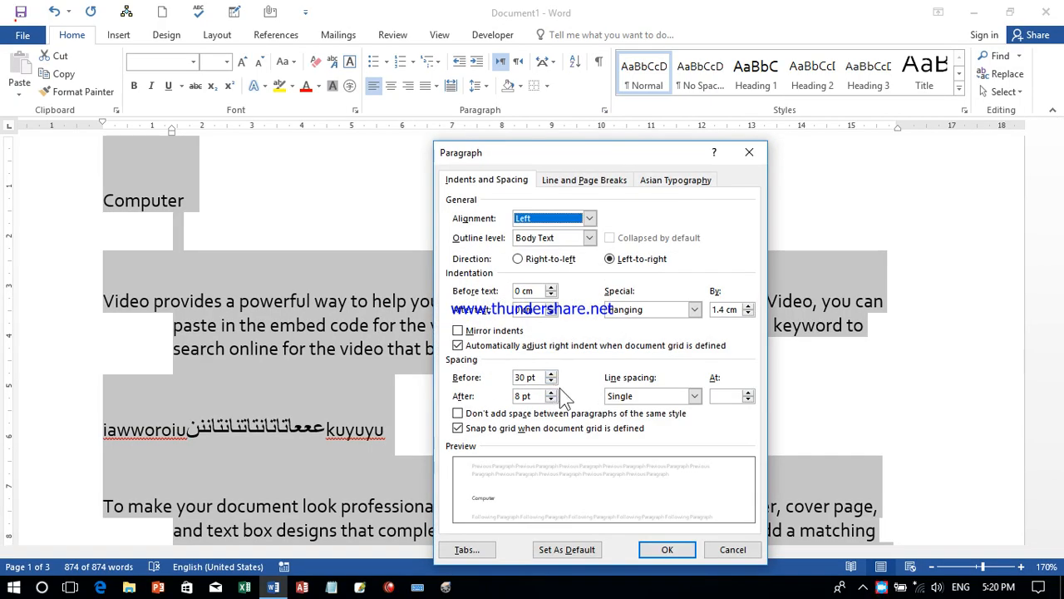
pyautogui.click(551, 392)
pyautogui.click(552, 392)
pyautogui.click(552, 393)
pyautogui.click(551, 393)
pyautogui.click(552, 392)
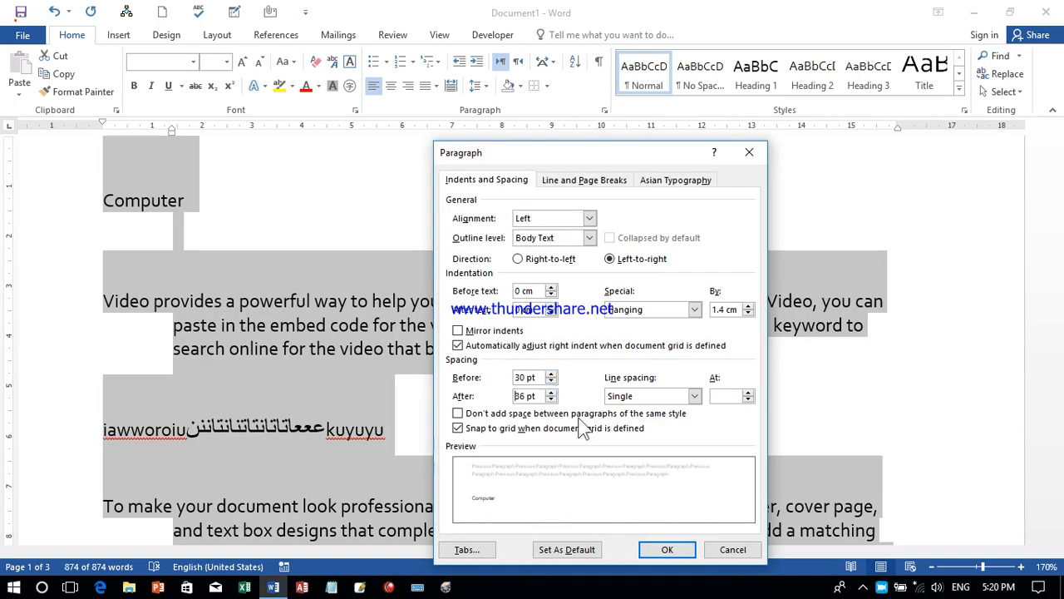
pyautogui.click(667, 549)
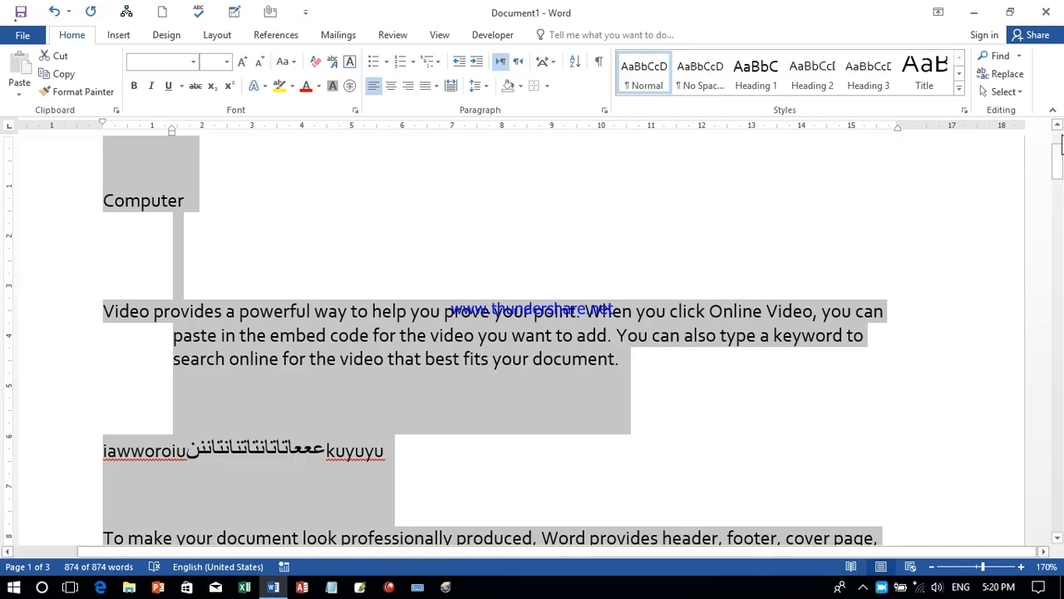
pyautogui.moveTo(1058, 160); pyautogui.dragTo(1060, 195)
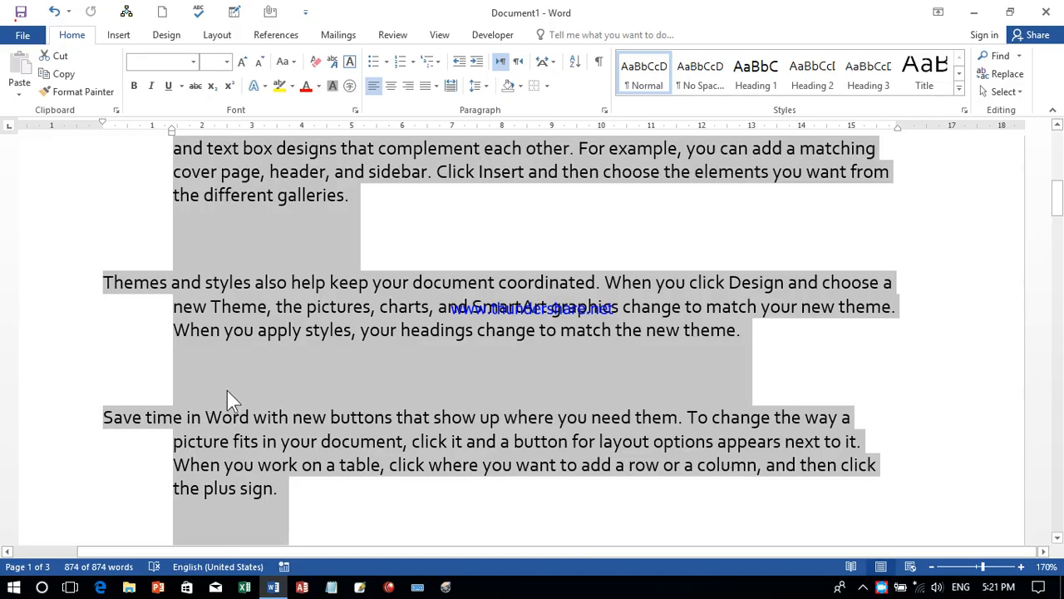
# Step: Set the whole document's paragraph spacing before to 0 pt
pyautogui.click(605, 110)
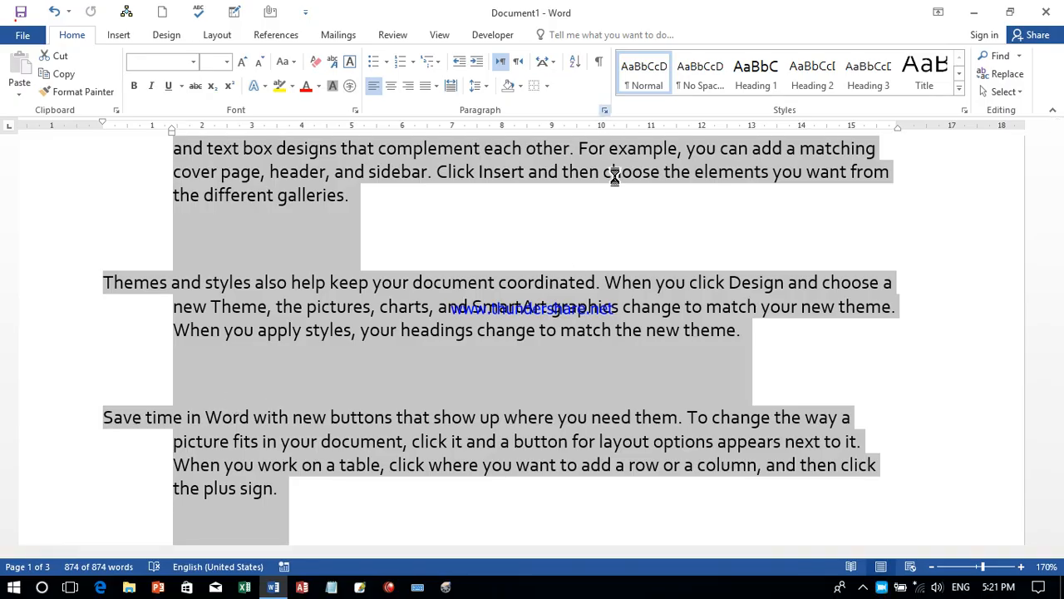
pyautogui.moveTo(539, 377); pyautogui.dragTo(517, 376)
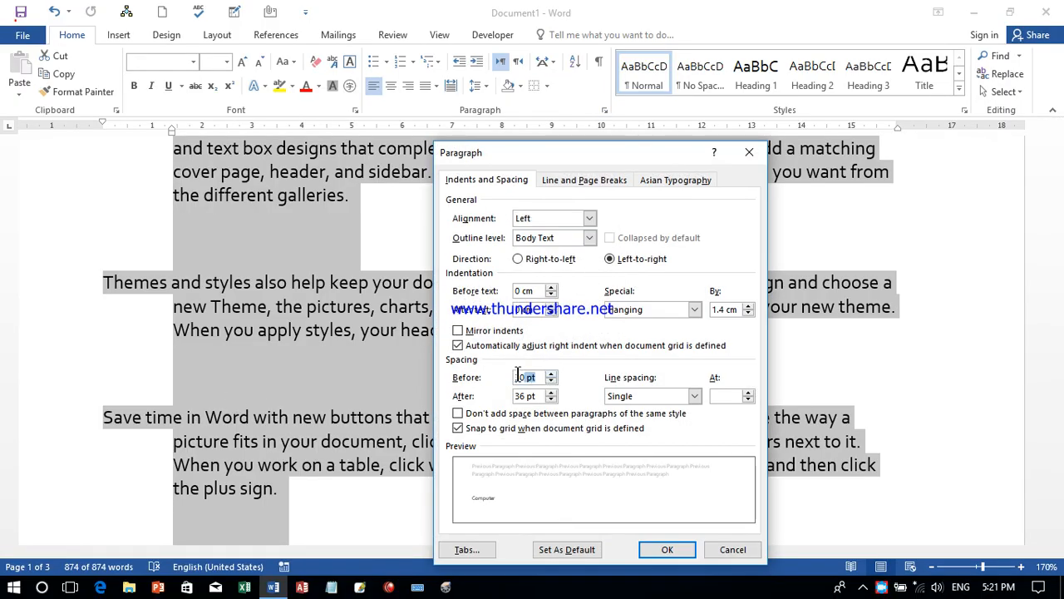
pyautogui.write('0')
pyautogui.click(678, 549)
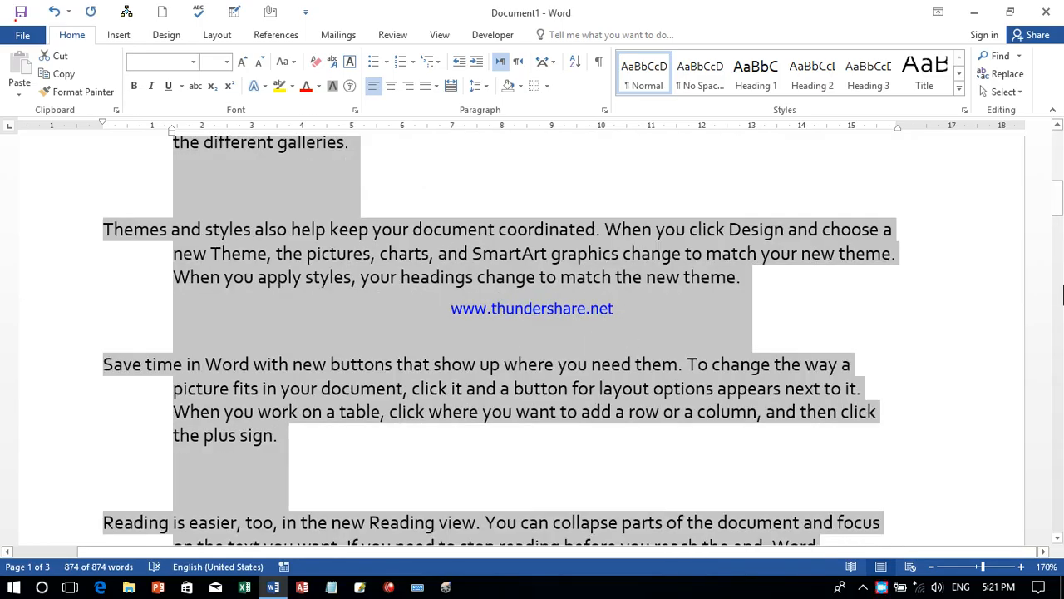
pyautogui.moveTo(1059, 204); pyautogui.dragTo(1051, 91)
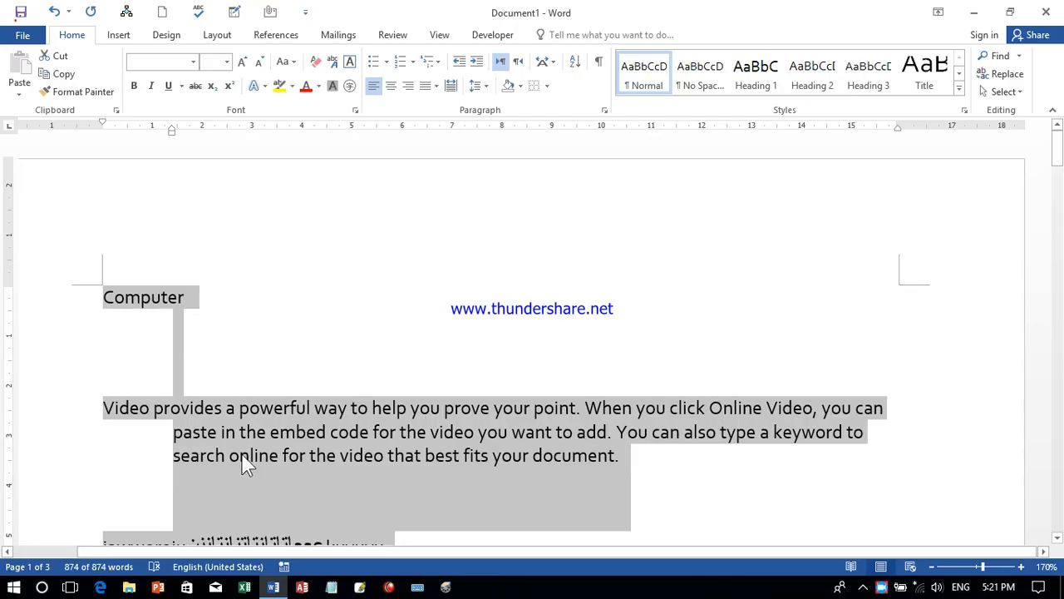
# Step: Undo the spacing-before change and reset the whole document's paragraph formatting to the Normal style defaults
pyautogui.hotkey('ctrl', 'z')
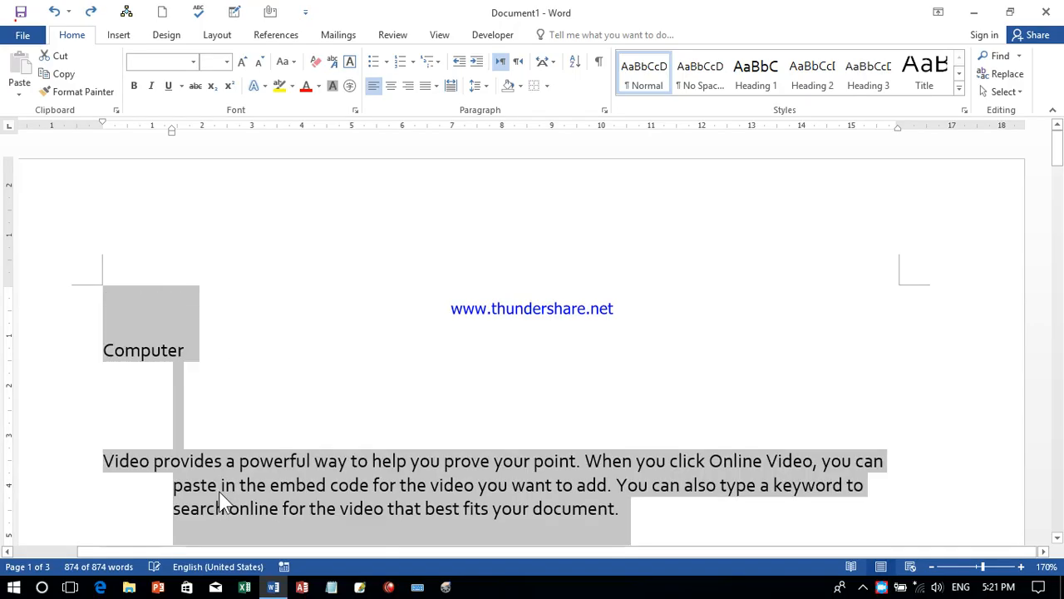
pyautogui.click(449, 84)
pyautogui.hotkey('ctrl', 'q')
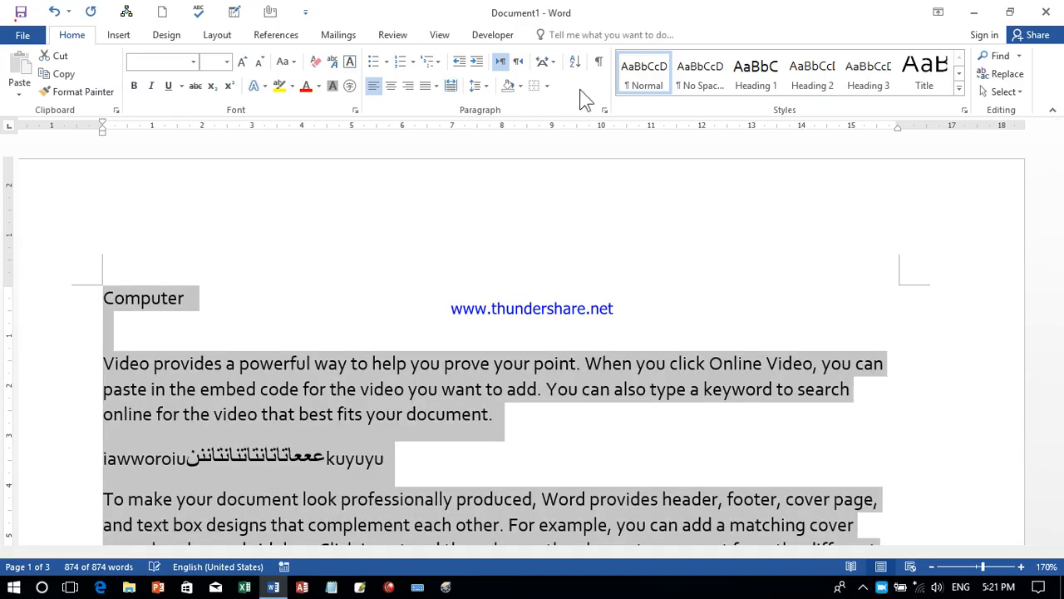
# Step: Set the whole document's line spacing to Multiple at 2.5
pyautogui.click(605, 110)
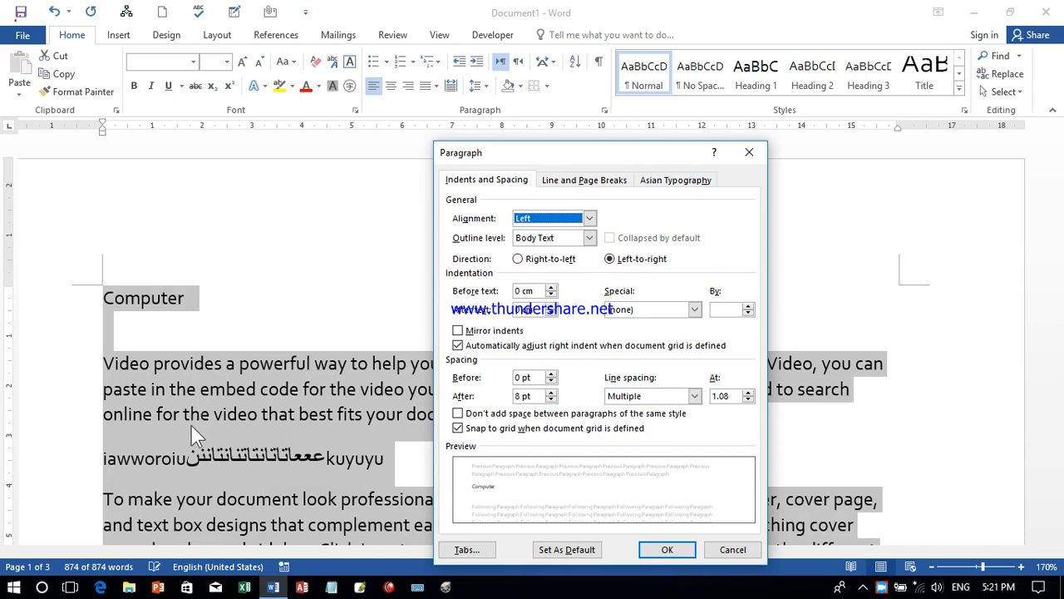
pyautogui.click(748, 392)
pyautogui.click(748, 392)
pyautogui.click(748, 391)
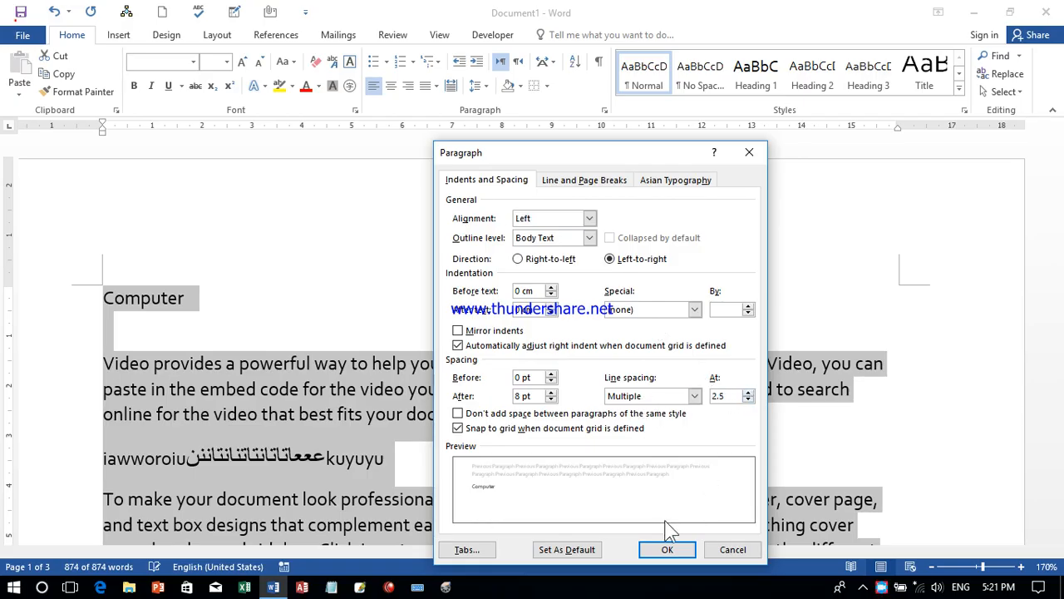
pyautogui.click(670, 549)
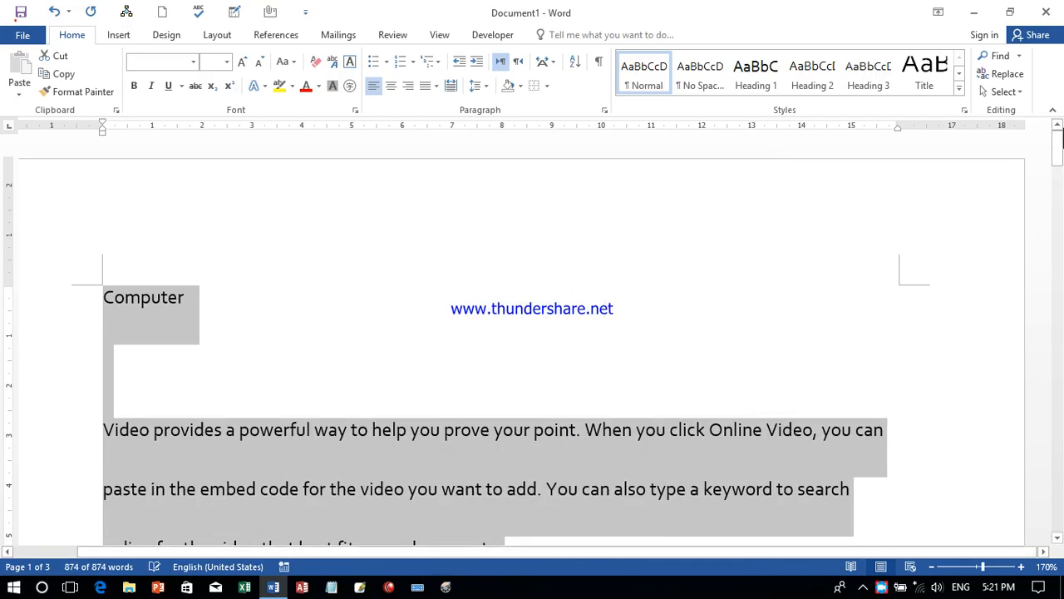
pyautogui.moveTo(1058, 125); pyautogui.dragTo(1059, 254)
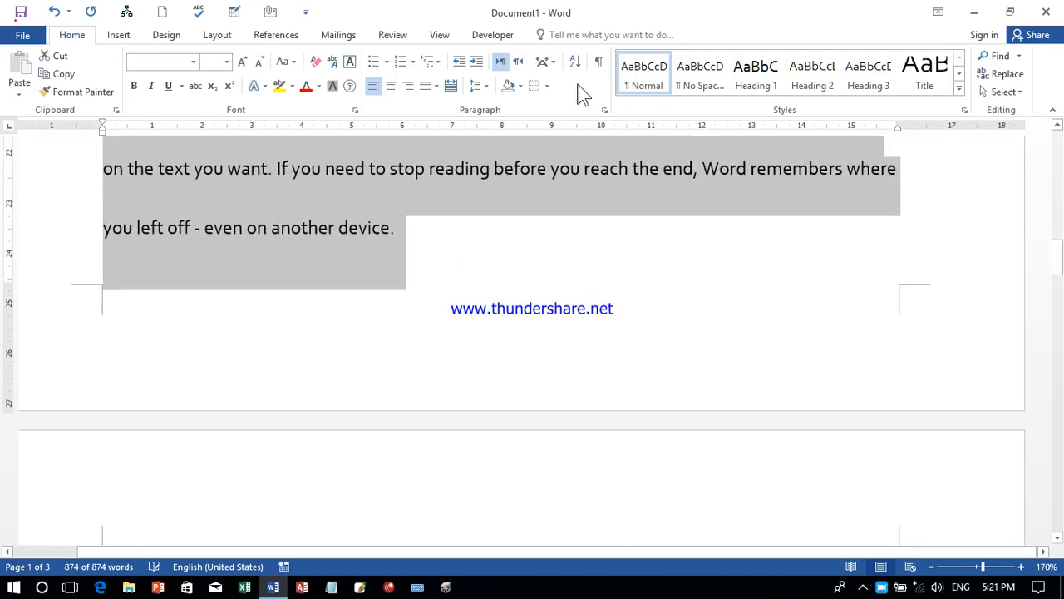
# Step: Reset the whole document's paragraph formatting, choose Double line spacing and raise it to Multiple at 2.5
pyautogui.click(315, 65)
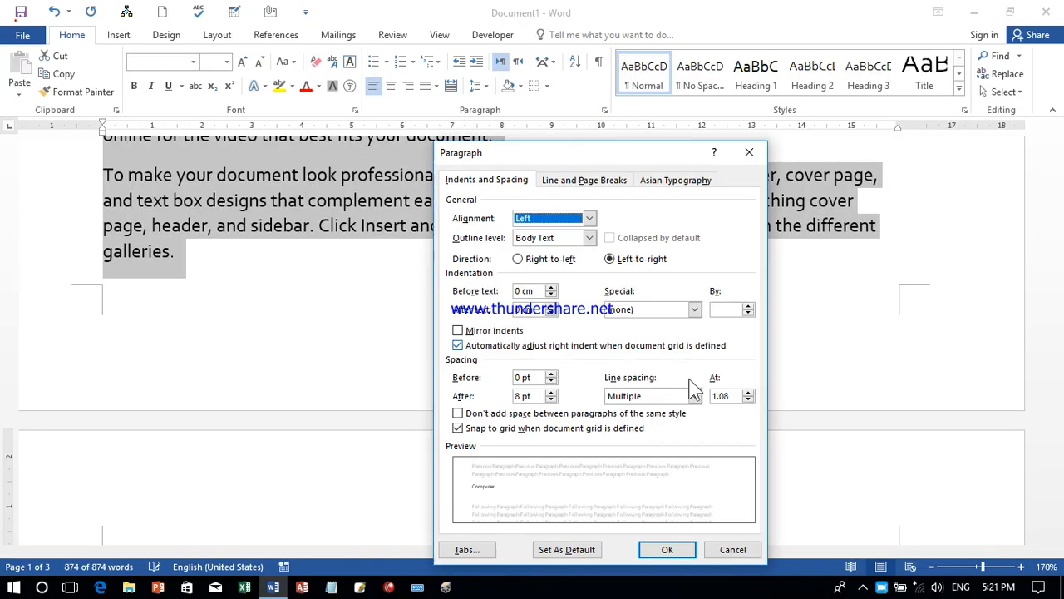
pyautogui.click(694, 396)
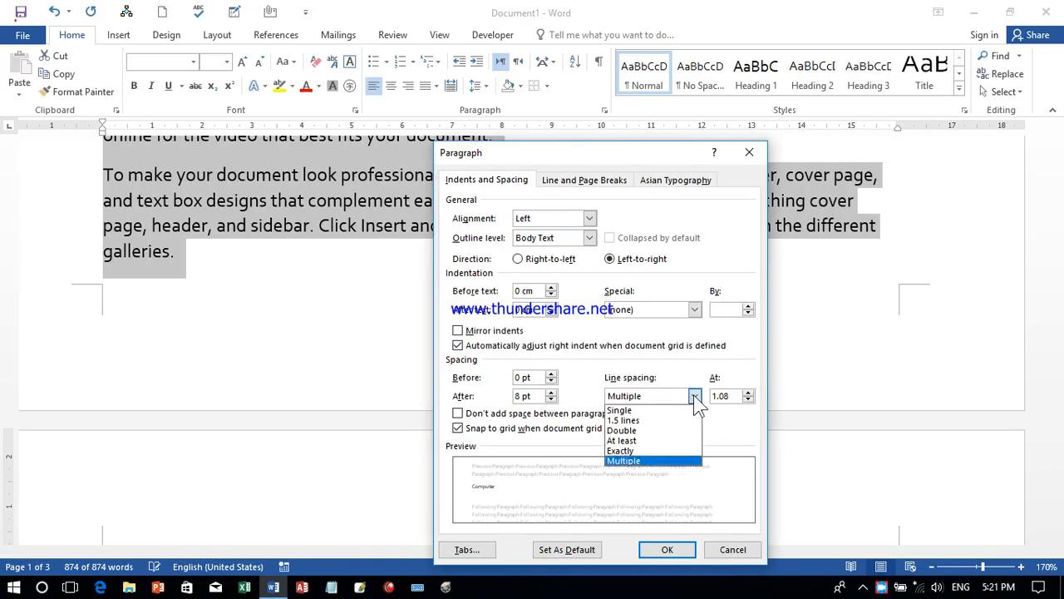
pyautogui.click(653, 430)
pyautogui.click(748, 393)
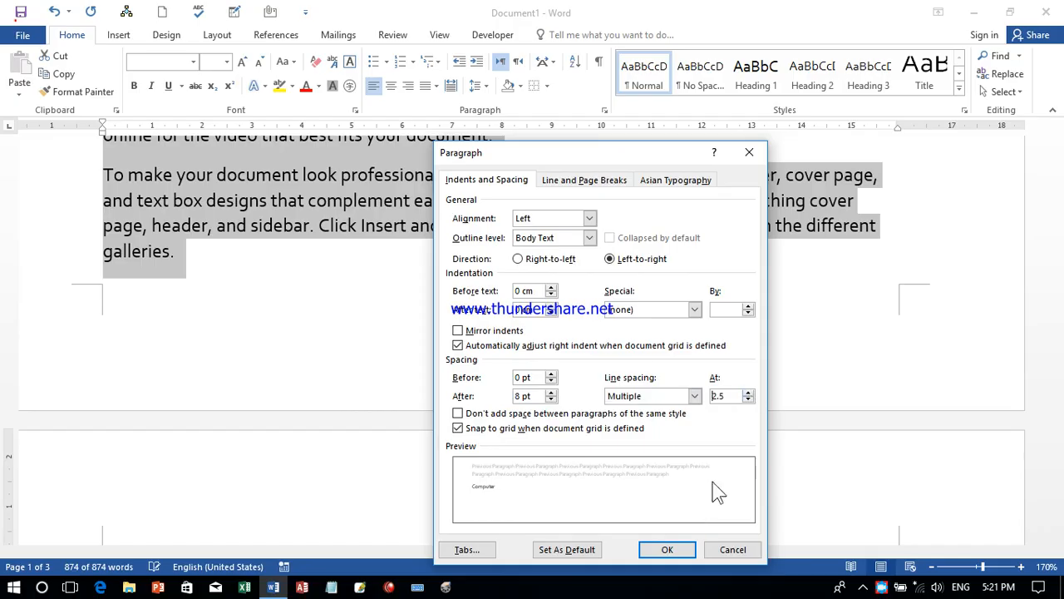
pyautogui.click(667, 549)
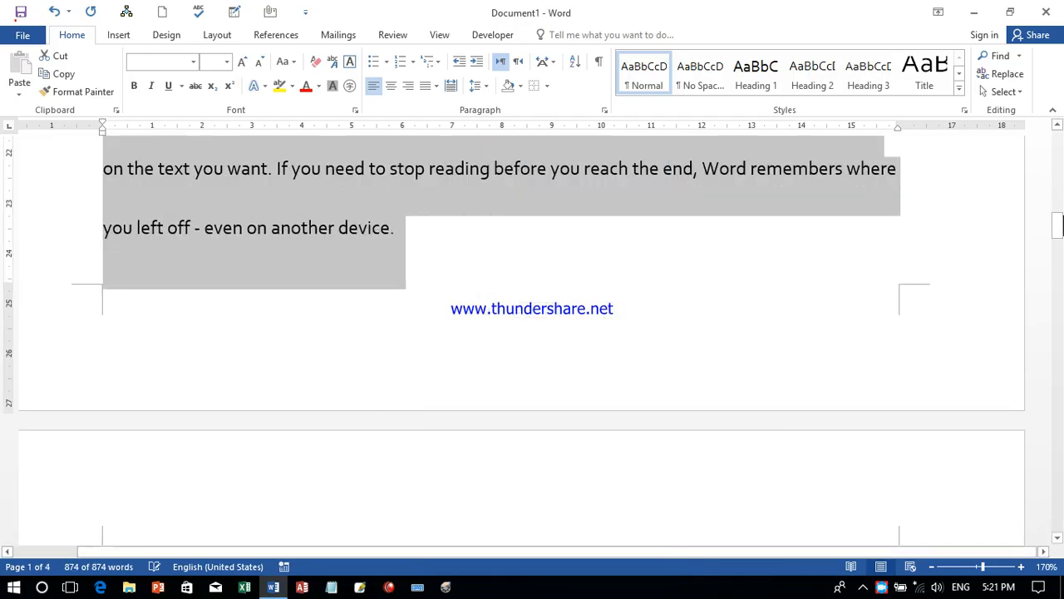
pyautogui.moveTo(1057, 250); pyautogui.dragTo(1061, 143)
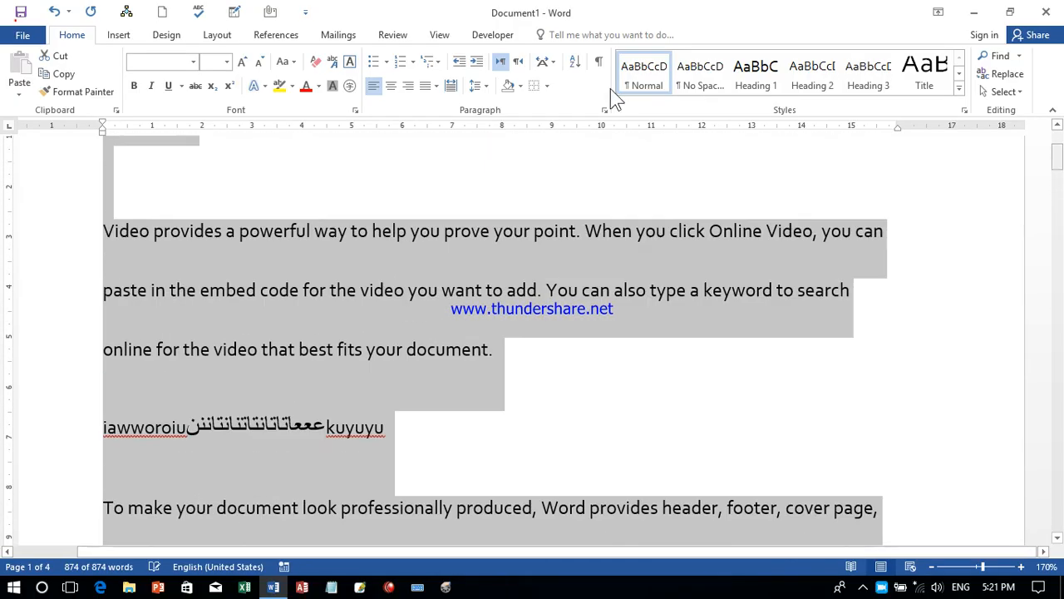
# Step: Reset the whole document's formatting, try line spacing raised from Single to Multiple at 2.5, and undo that spacing change
pyautogui.click(314, 64)
pyautogui.click(605, 110)
pyautogui.click(674, 391)
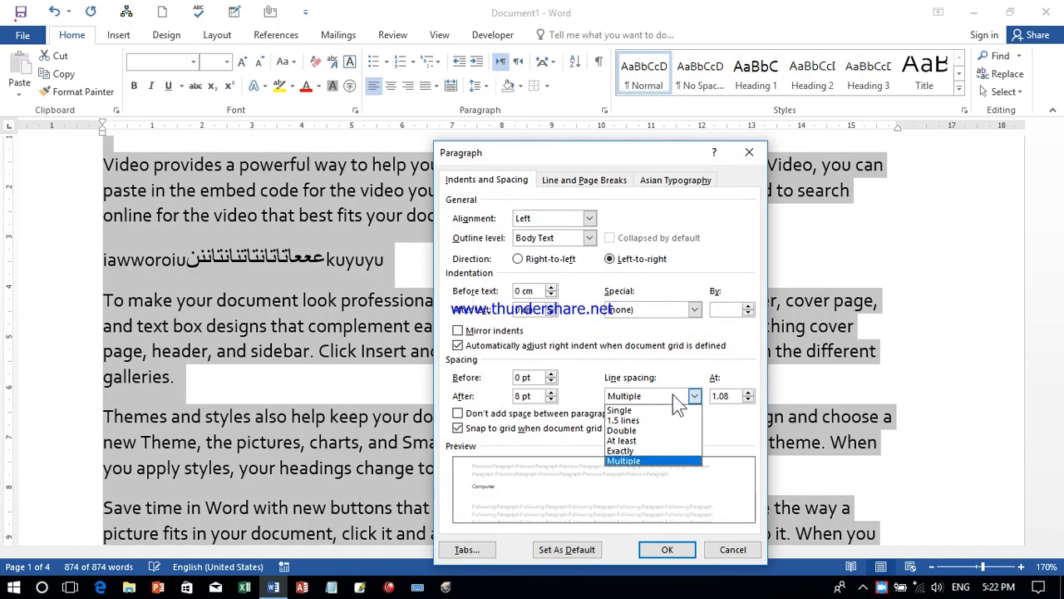
pyautogui.click(624, 408)
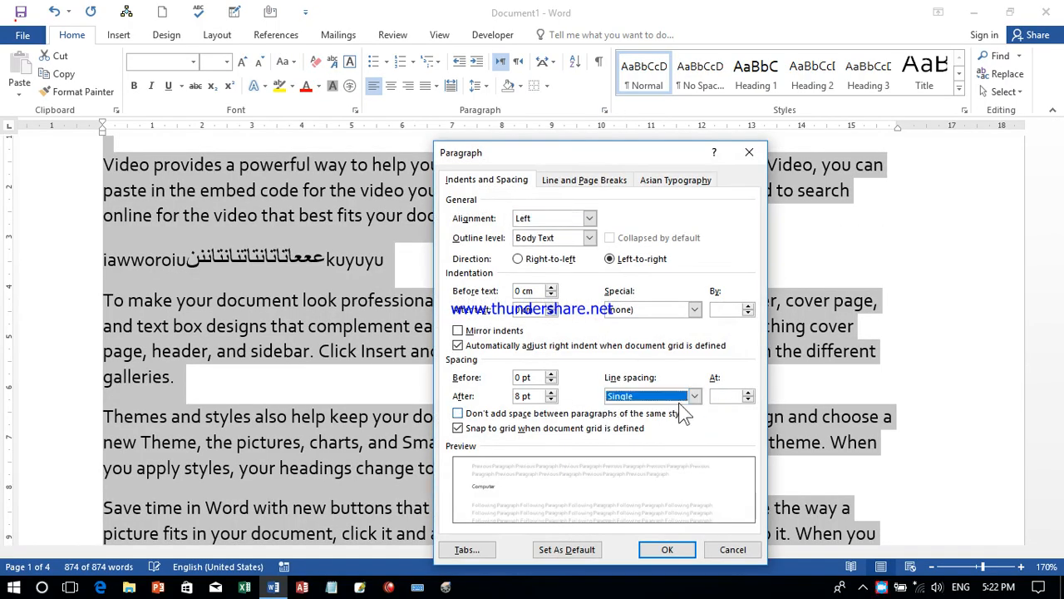
pyautogui.click(746, 391)
pyautogui.click(746, 391)
pyautogui.click(747, 391)
pyautogui.click(670, 554)
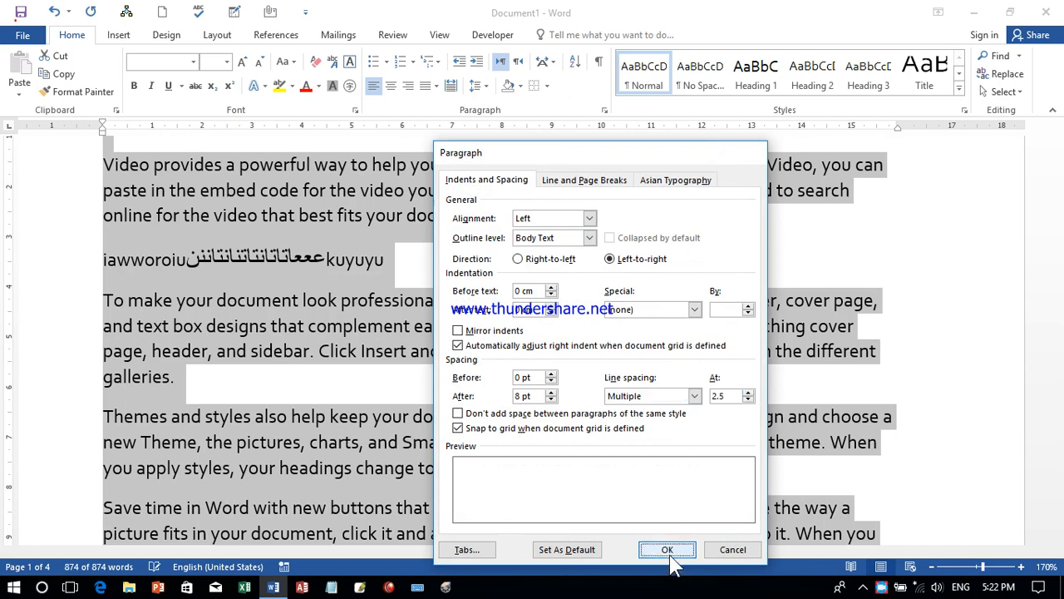
pyautogui.hotkey('ctrl', 'z')
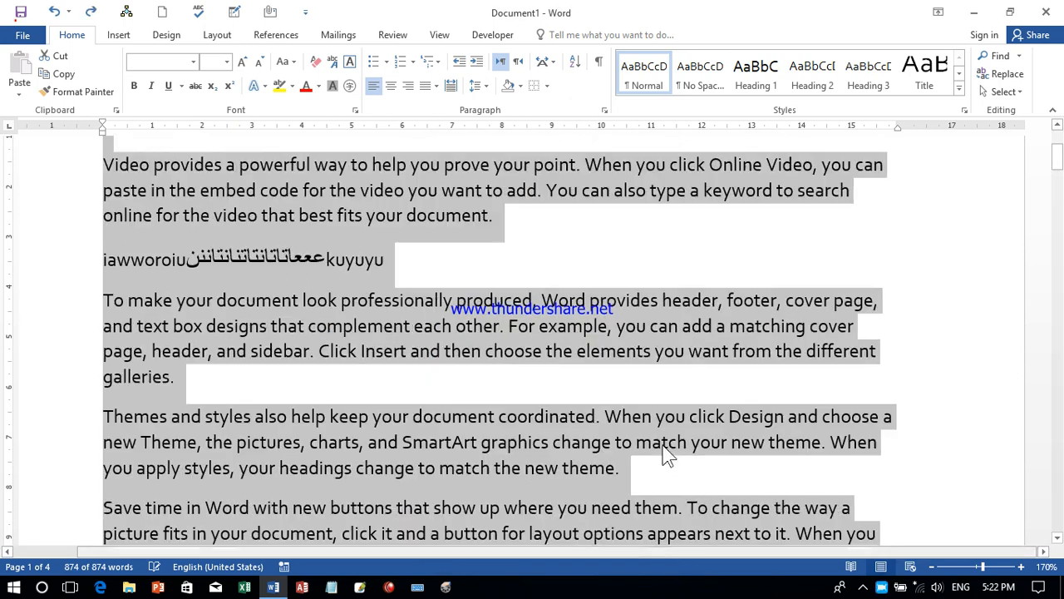
pyautogui.click(605, 110)
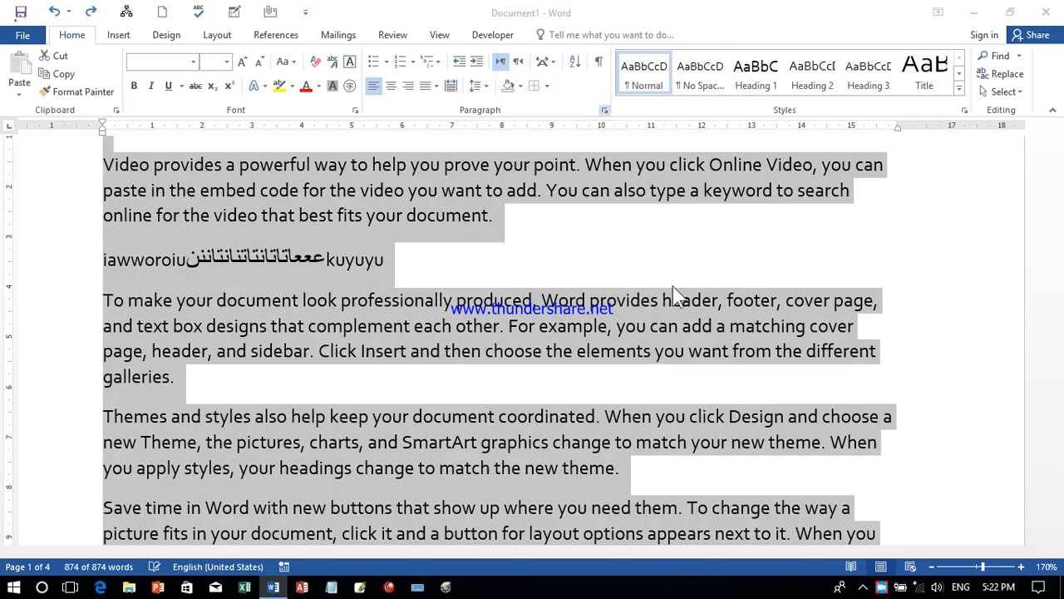
pyautogui.click(695, 396)
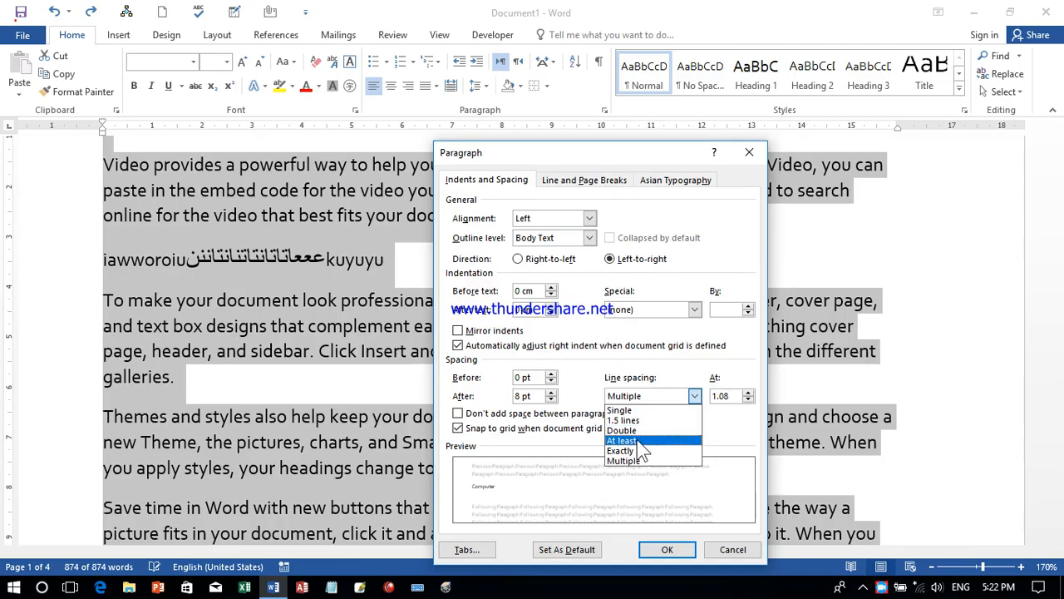
pyautogui.click(546, 485)
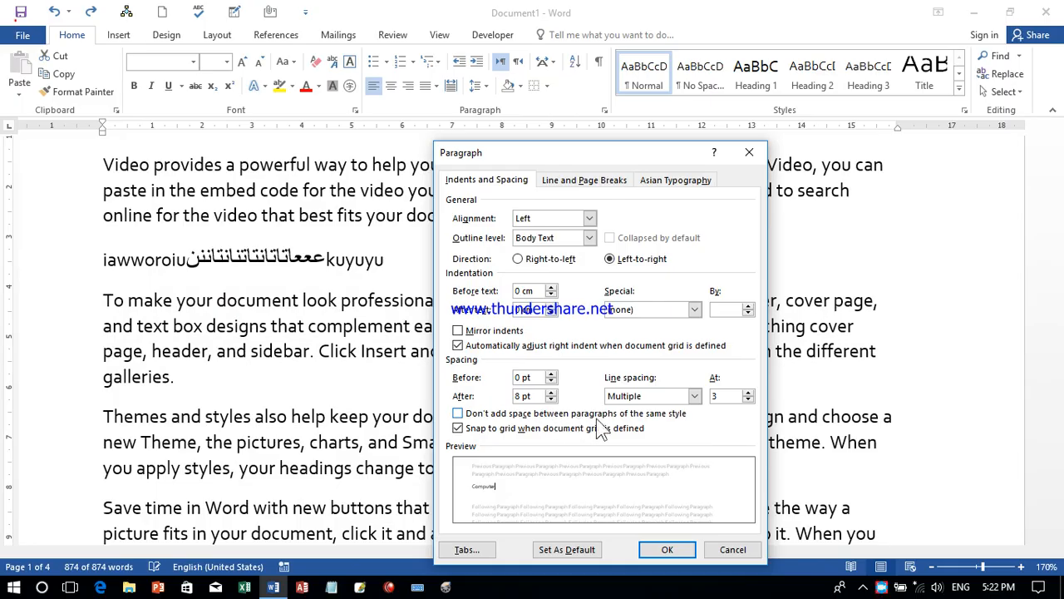
pyautogui.click(749, 152)
# Step: Add space before every paragraph in the whole document
pyautogui.moveTo(1057, 175); pyautogui.dragTo(1057, 162)
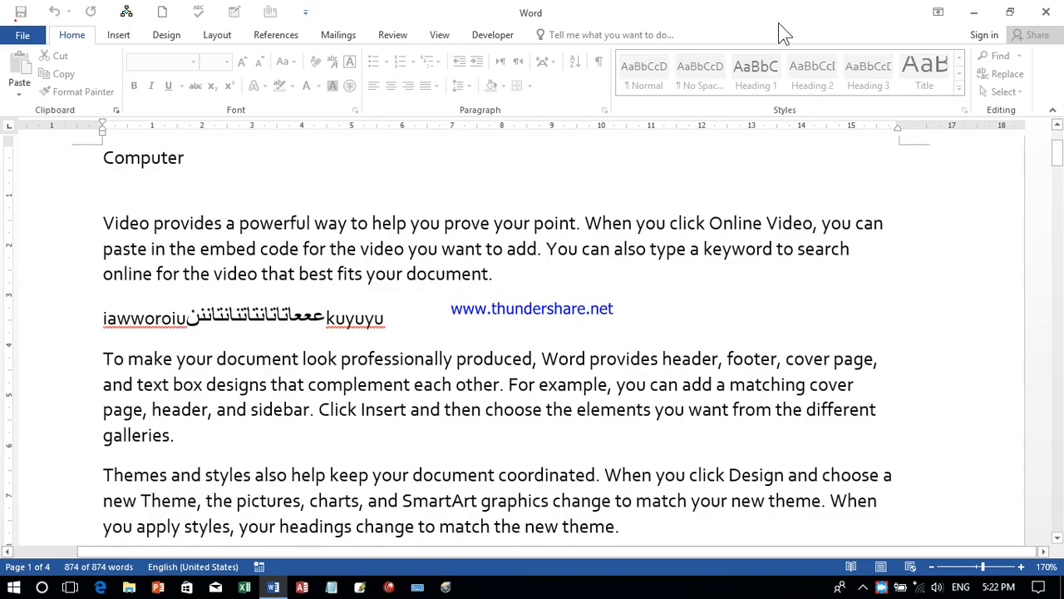
pyautogui.hotkey('ctrl', 'a')
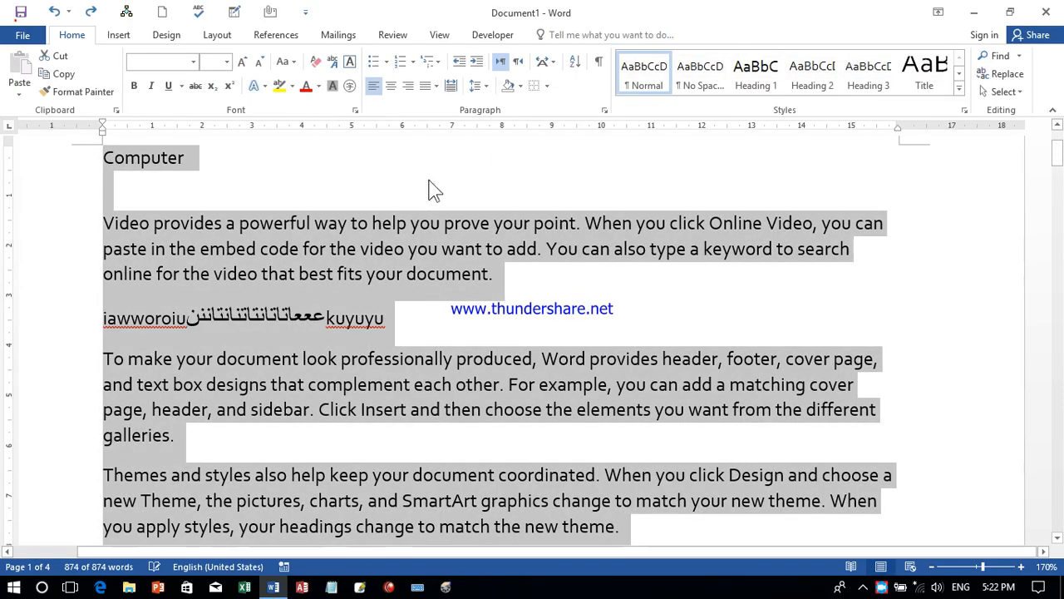
pyautogui.click(483, 88)
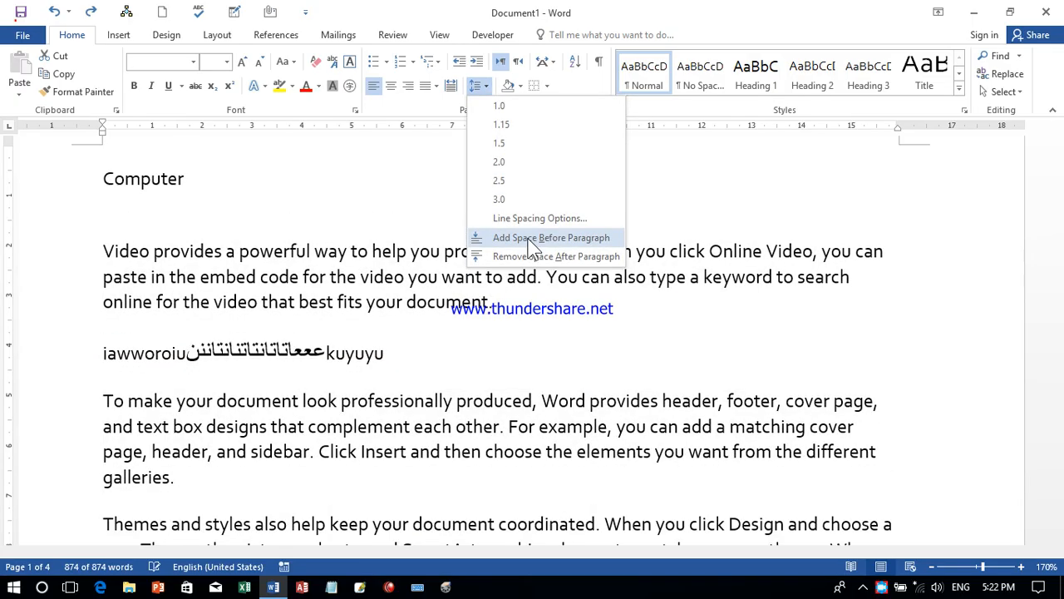
pyautogui.click(529, 239)
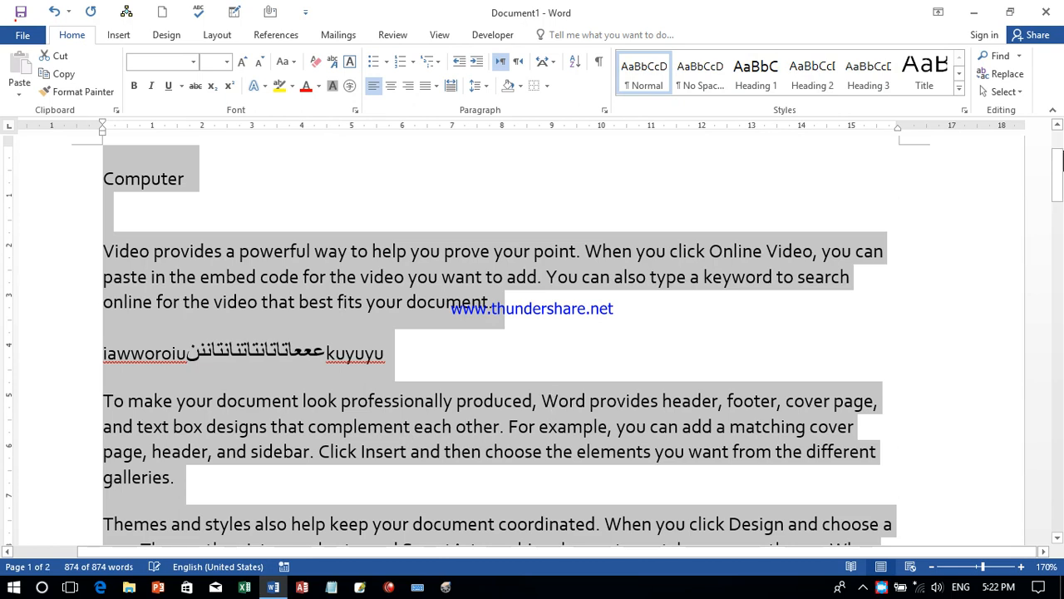
# Step: Apply a purple text effect with a reflection to the paragraph beginning "Save time in Word"
pyautogui.scroll(-3, 712, 387)
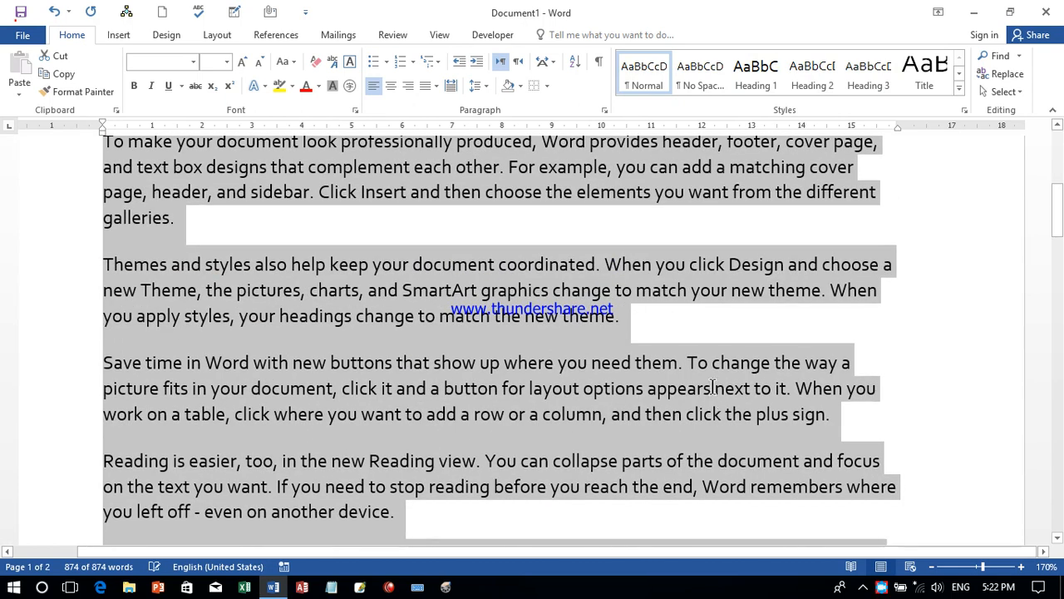
pyautogui.click(713, 387)
pyautogui.moveTo(861, 427); pyautogui.dragTo(57, 364)
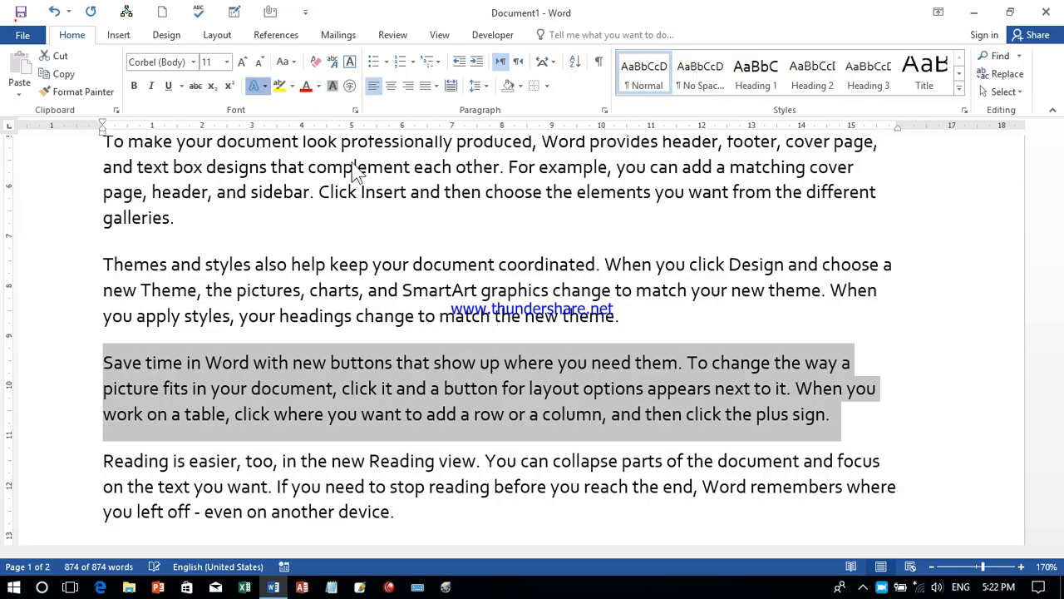
pyautogui.click(307, 172)
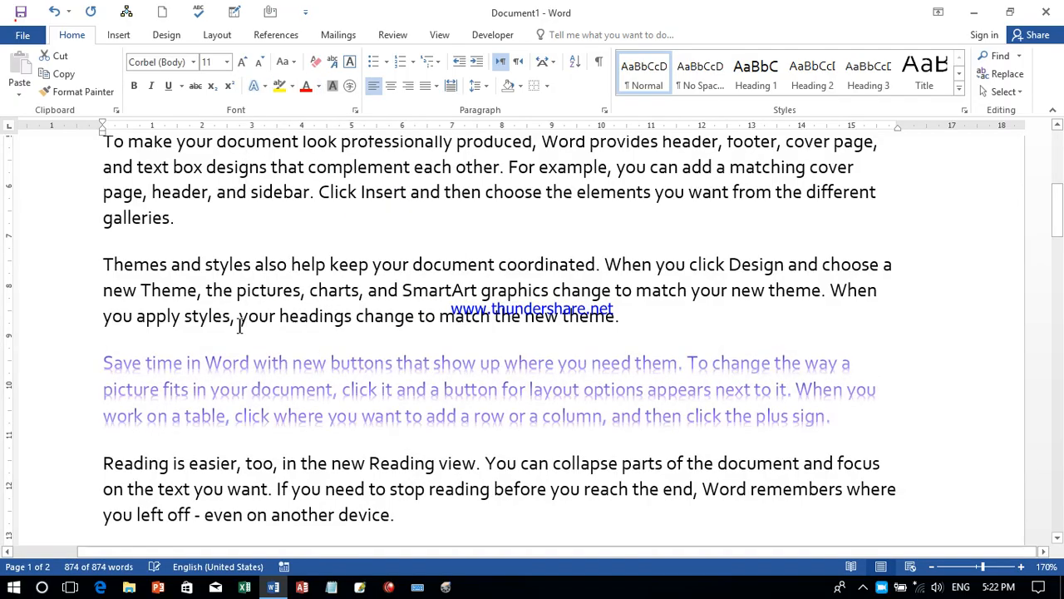
# Step: Copy the purple text effect from the "Save time in Word" paragraph to the "Themes and styles" paragraph with Format Painter
pyautogui.click(50, 86)
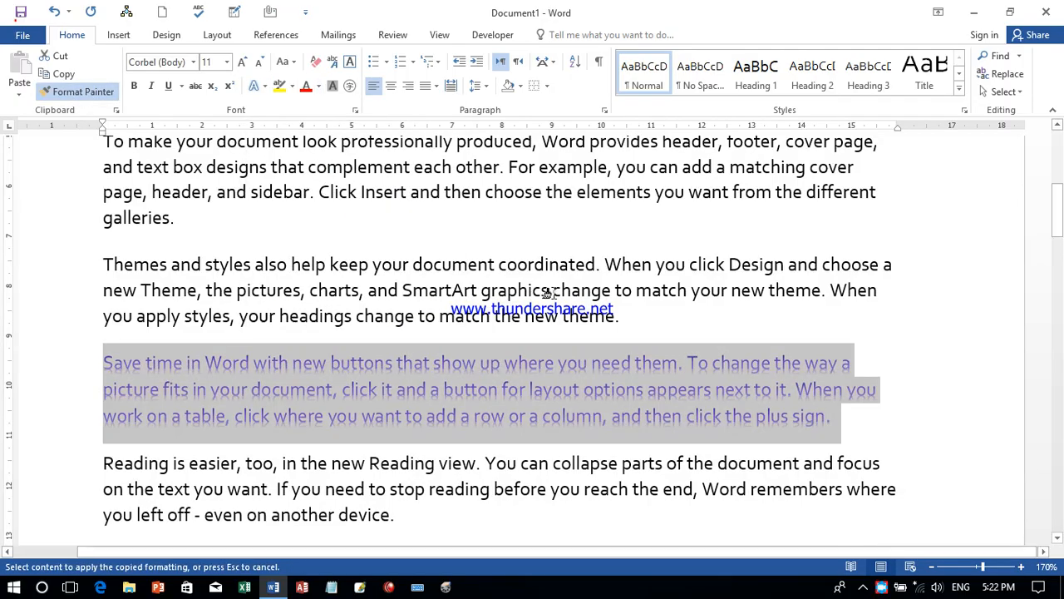
pyautogui.moveTo(625, 316); pyautogui.dragTo(103, 265)
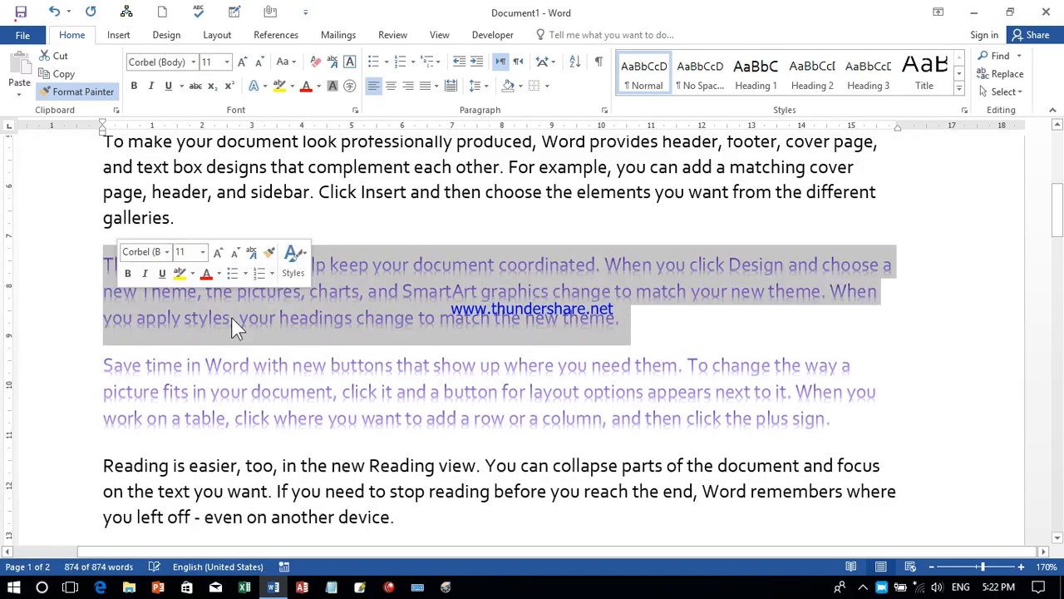
pyautogui.click(172, 366)
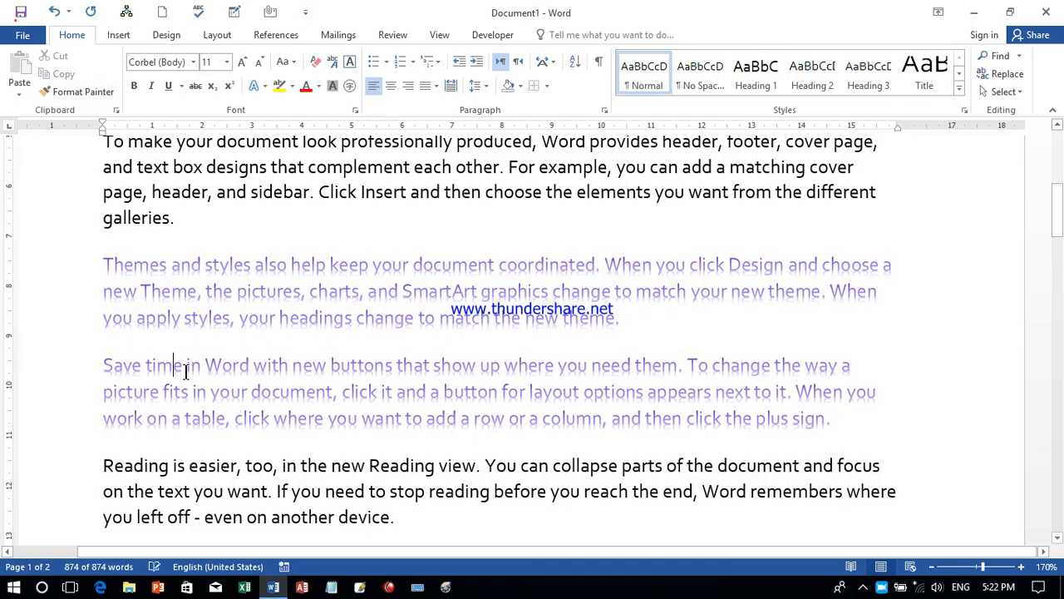
# Step: Try suppressing space between same-style paragraphs from "To make your document" through "Save time in Word", and undo it
pyautogui.moveTo(868, 430); pyautogui.dragTo(63, 190)
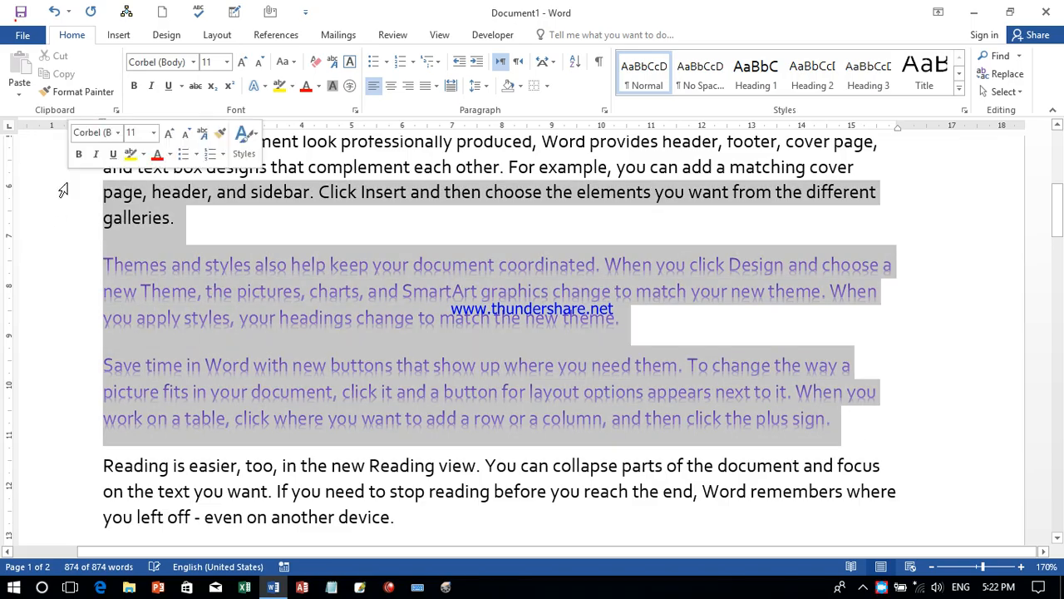
pyautogui.click(605, 110)
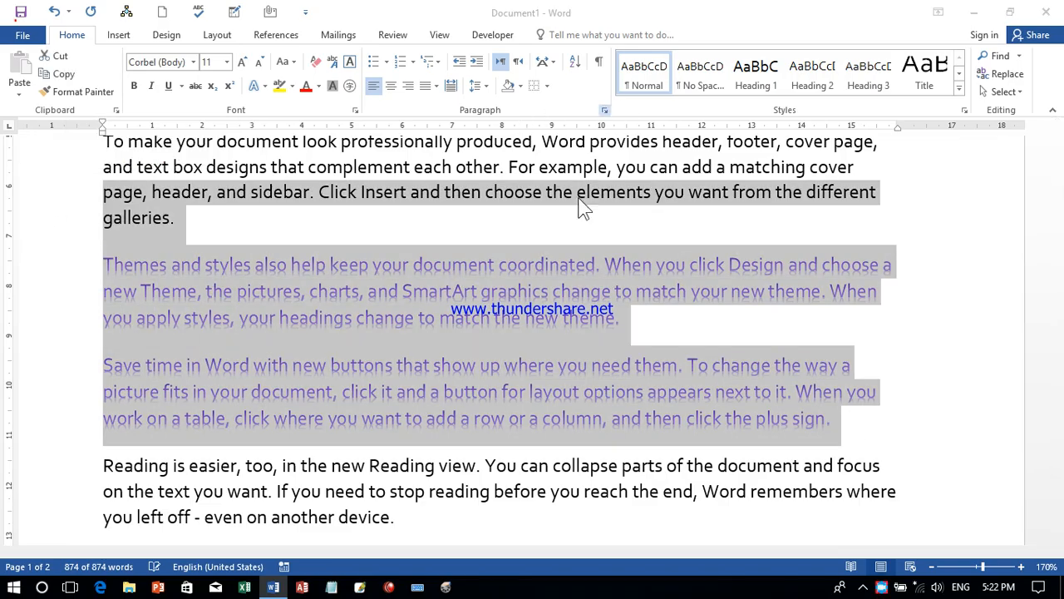
pyautogui.click(499, 414)
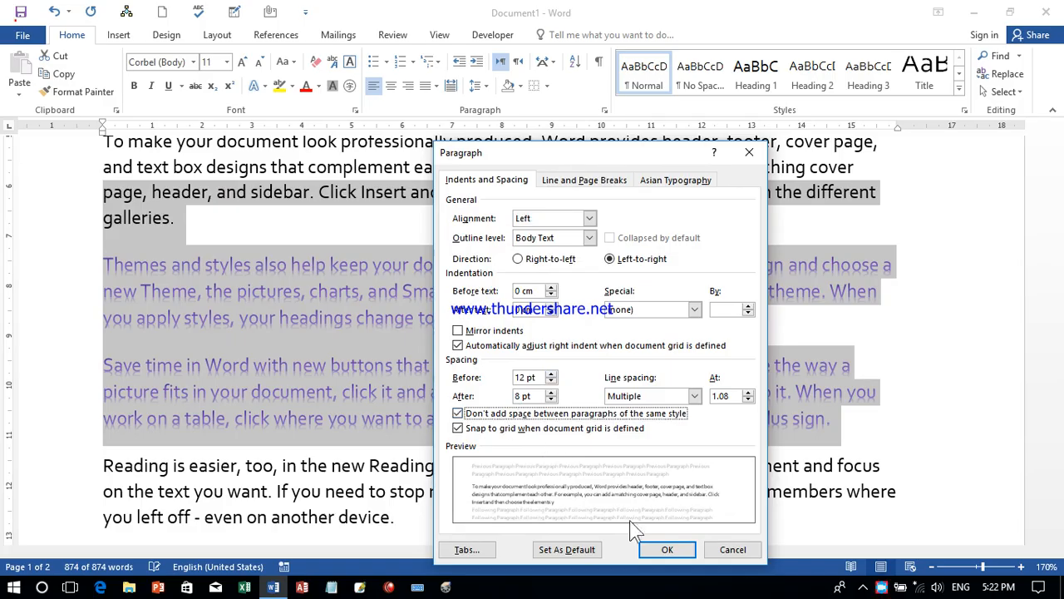
pyautogui.click(661, 551)
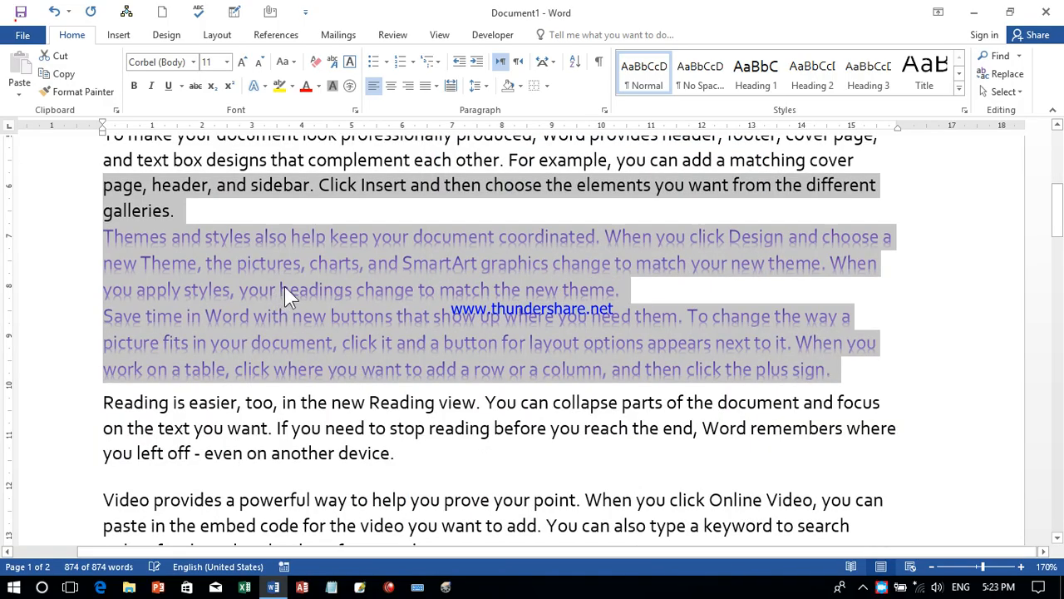
pyautogui.moveTo(1060, 196); pyautogui.dragTo(1060, 175)
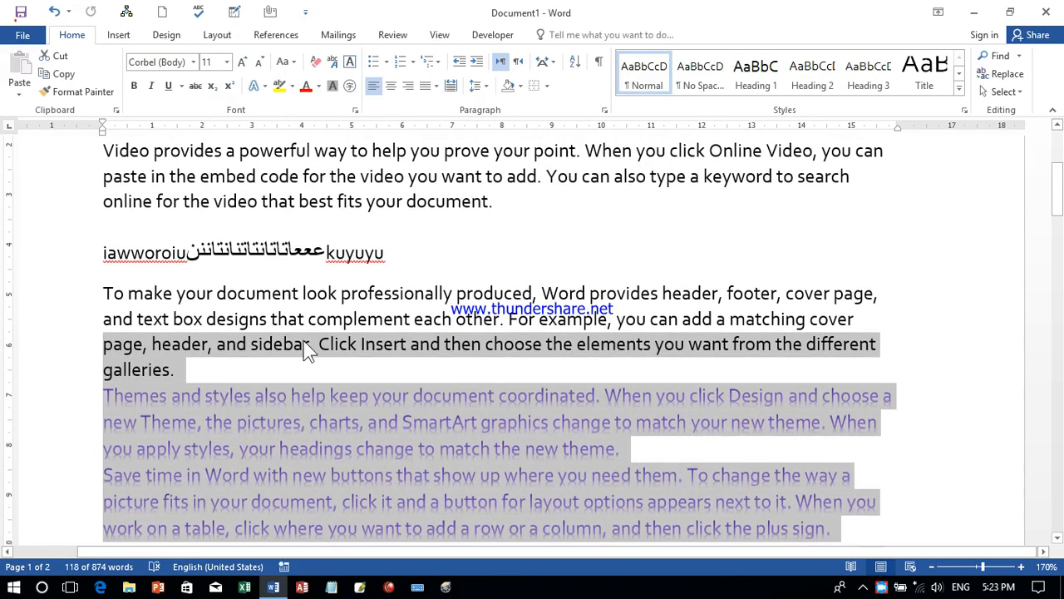
pyautogui.click(203, 376)
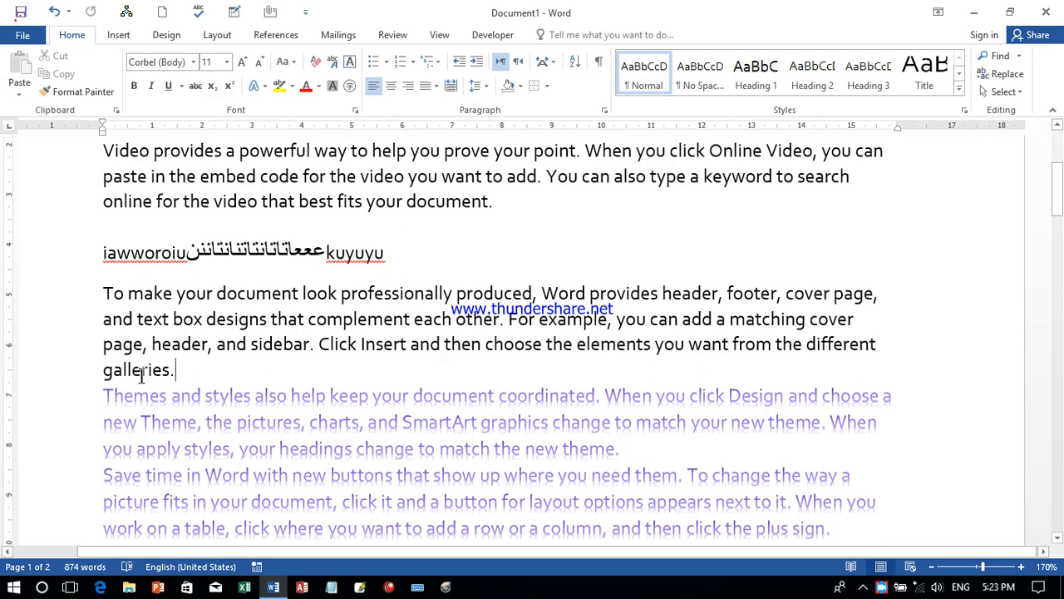
pyautogui.hotkey('ctrl', 'z')
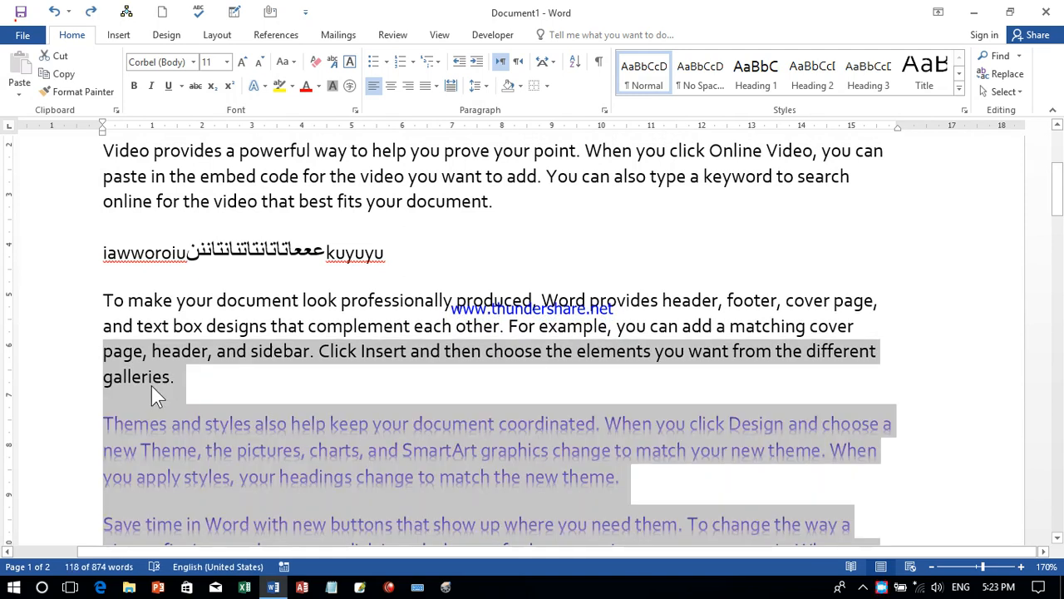
# Step: Format the paragraph beginning "To make your document" in red Freestyle Script at size 14
pyautogui.moveTo(177, 390); pyautogui.dragTo(99, 289)
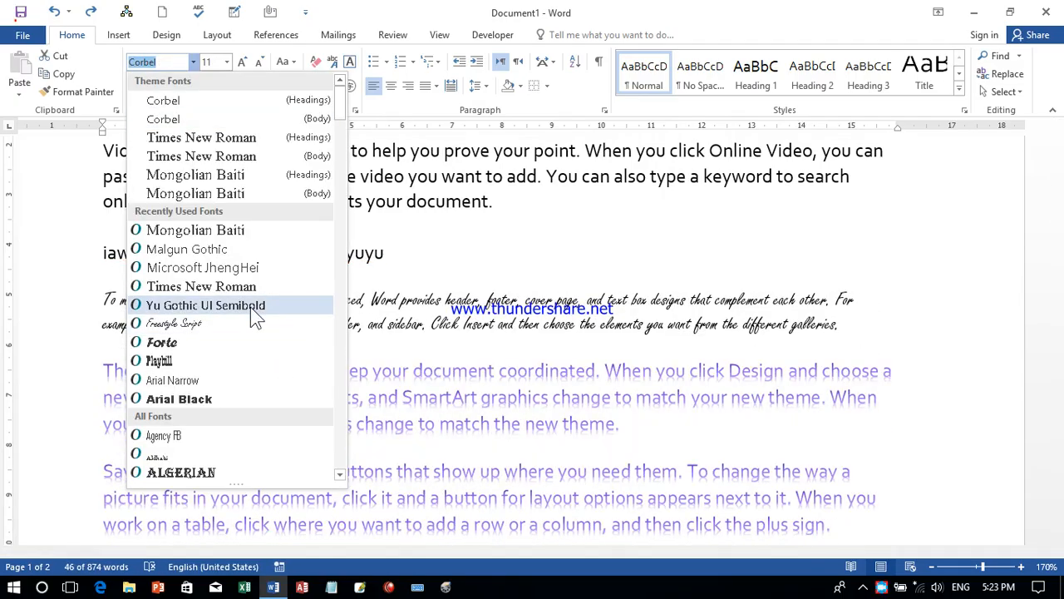
pyautogui.click(238, 325)
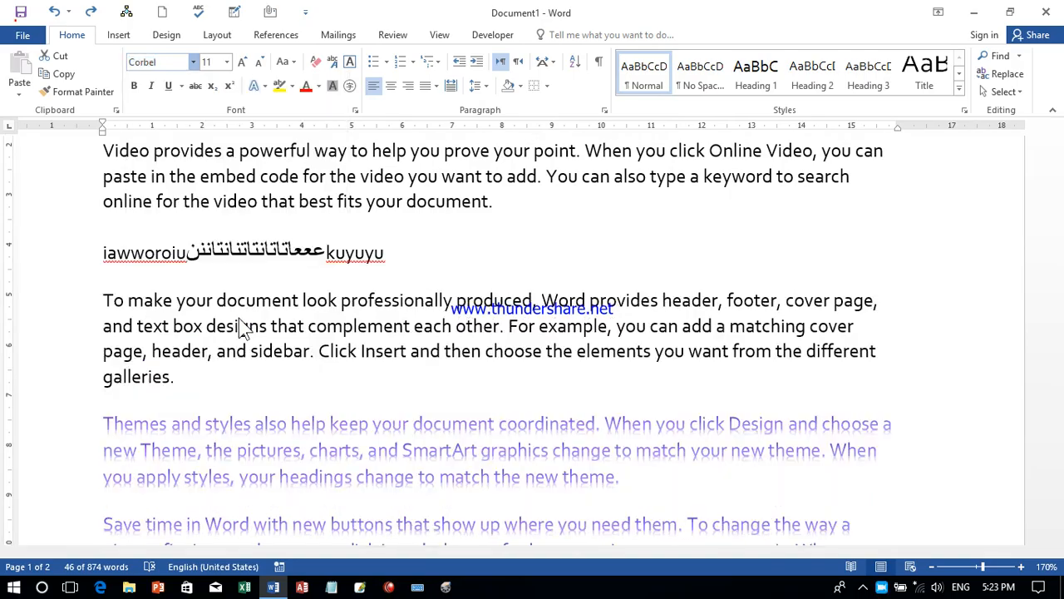
pyautogui.click(306, 85)
pyautogui.click(242, 62)
pyautogui.click(242, 62)
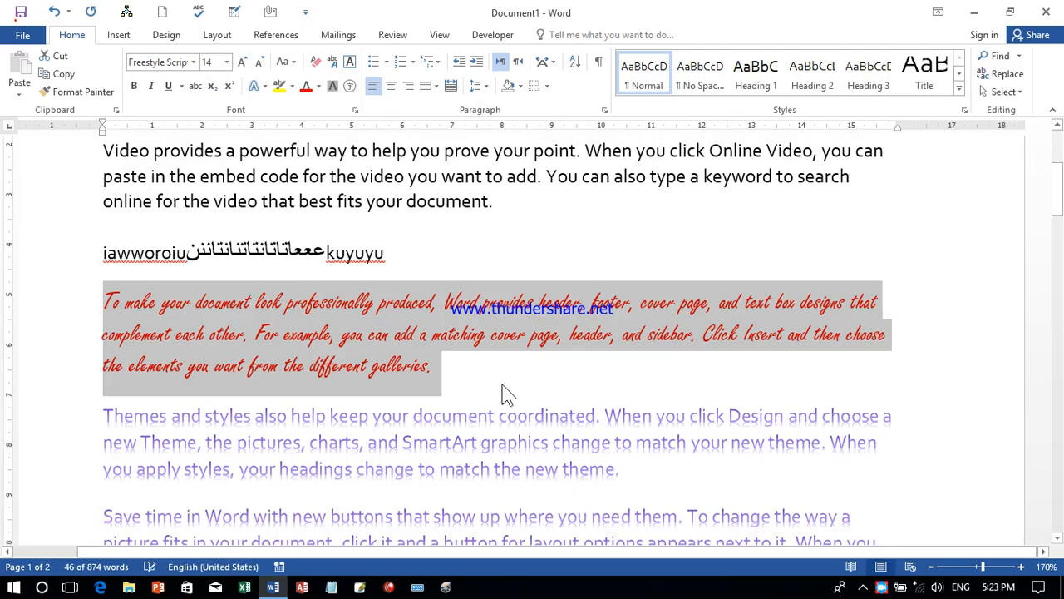
# Step: Try suppressing space between same-style paragraphs from the end of the first "Video provides" paragraph through several following ones, and undo it
pyautogui.moveTo(573, 205); pyautogui.dragTo(651, 419)
pyautogui.moveTo(1057, 241); pyautogui.dragTo(1060, 191)
pyautogui.click(604, 110)
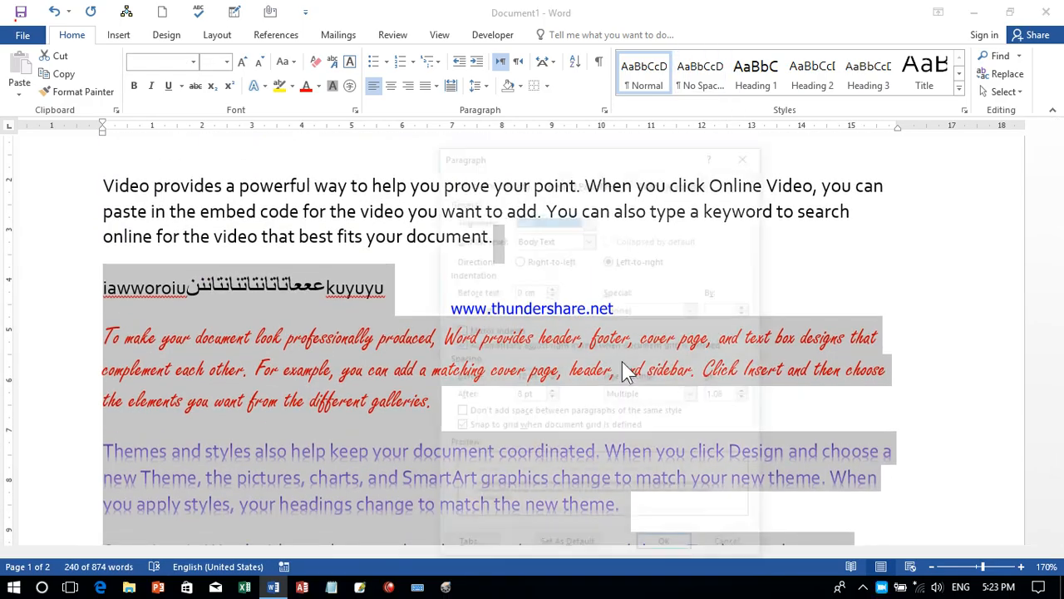
pyautogui.click(562, 413)
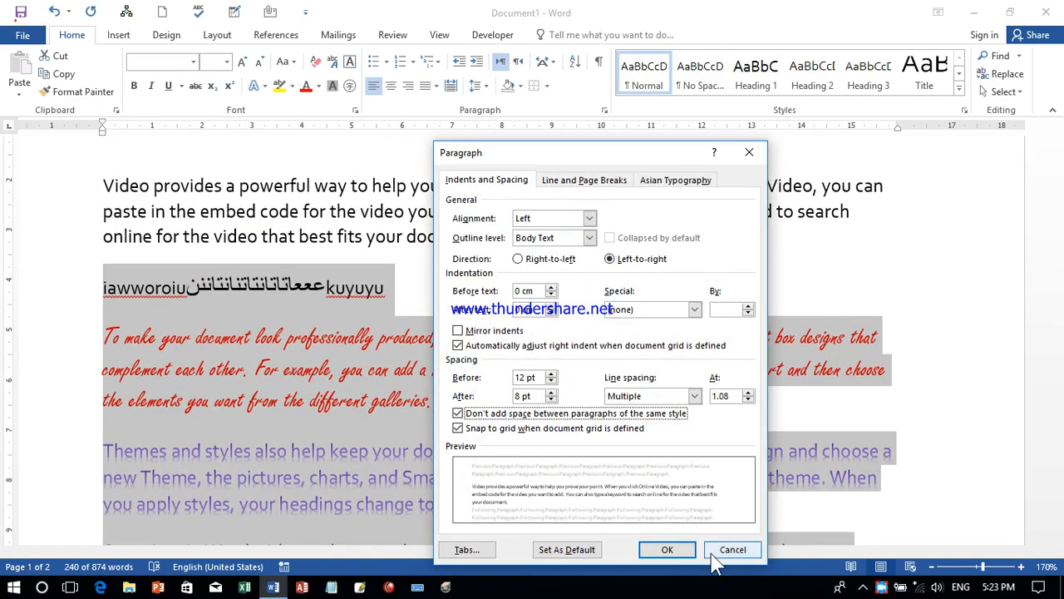
pyautogui.click(675, 550)
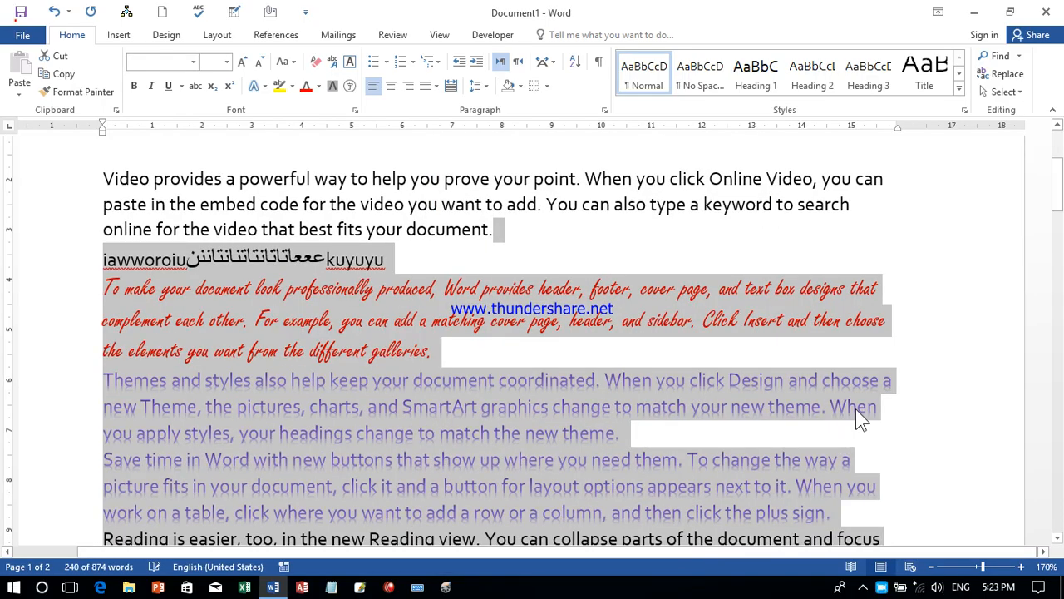
pyautogui.moveTo(1059, 184)
pyautogui.mouseDown()
pyautogui.moveTo(1061, 218)
pyautogui.moveTo(1061, 196)
pyautogui.mouseUp()
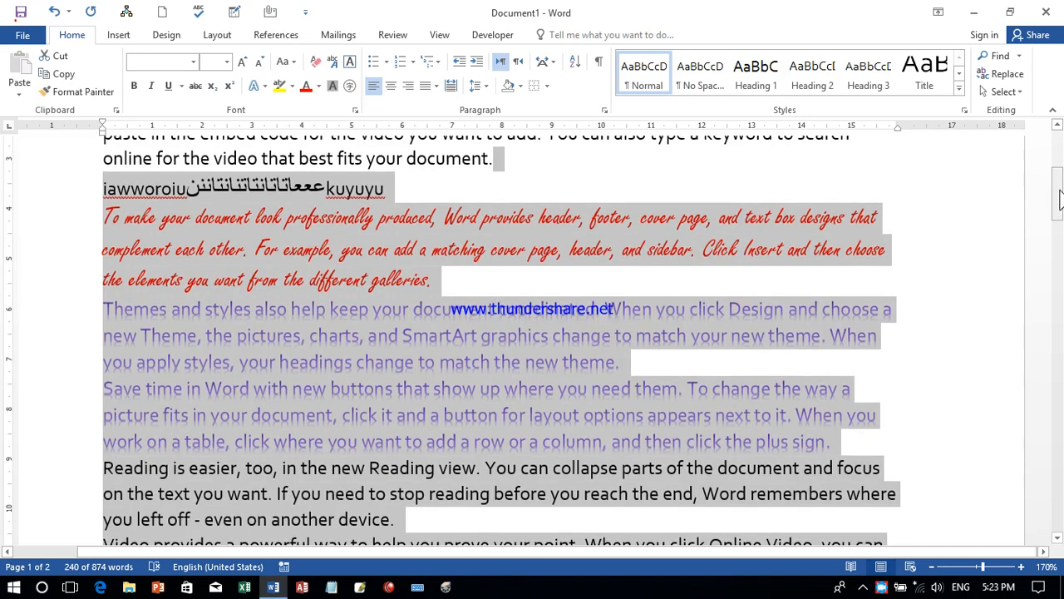
pyautogui.hotkey('ctrl', 'z')
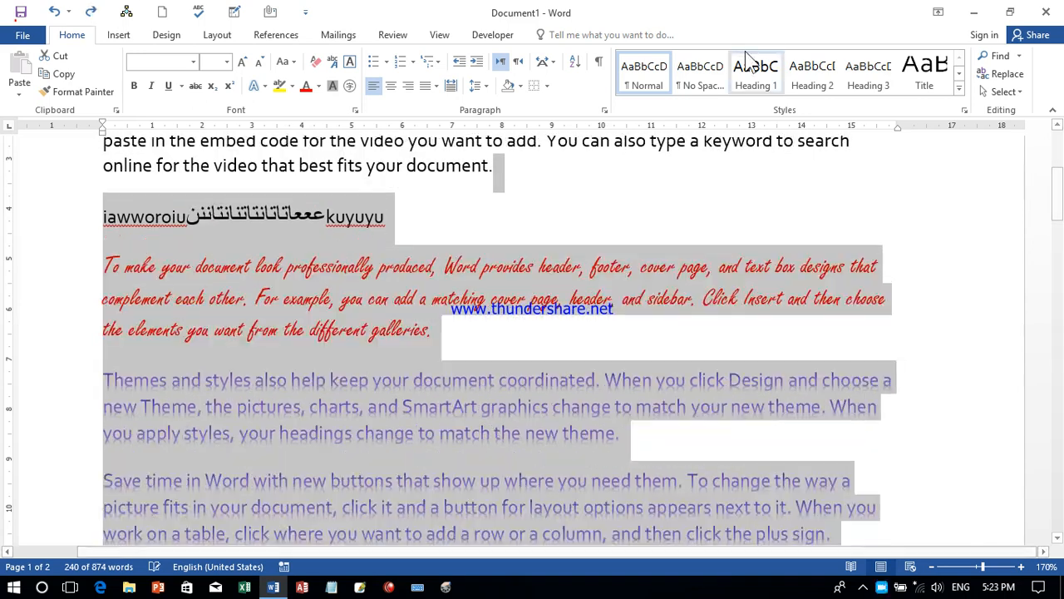
# Step: Review the selected paragraphs' indent and spacing settings, and restore the maximized document window to a smaller floating size
pyautogui.click(599, 112)
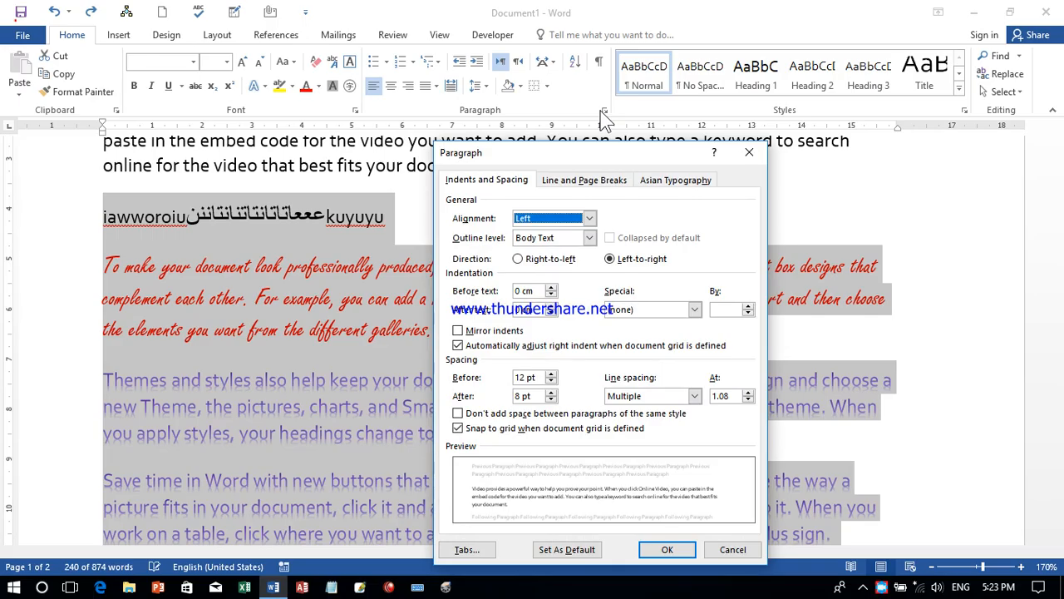
pyautogui.click(753, 150)
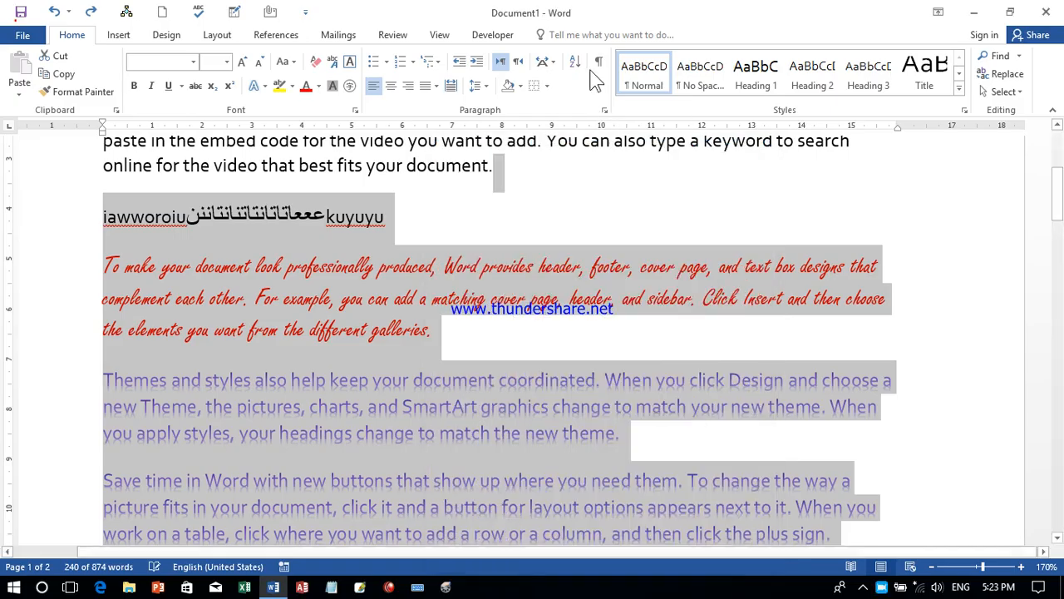
pyautogui.press('super+Down')
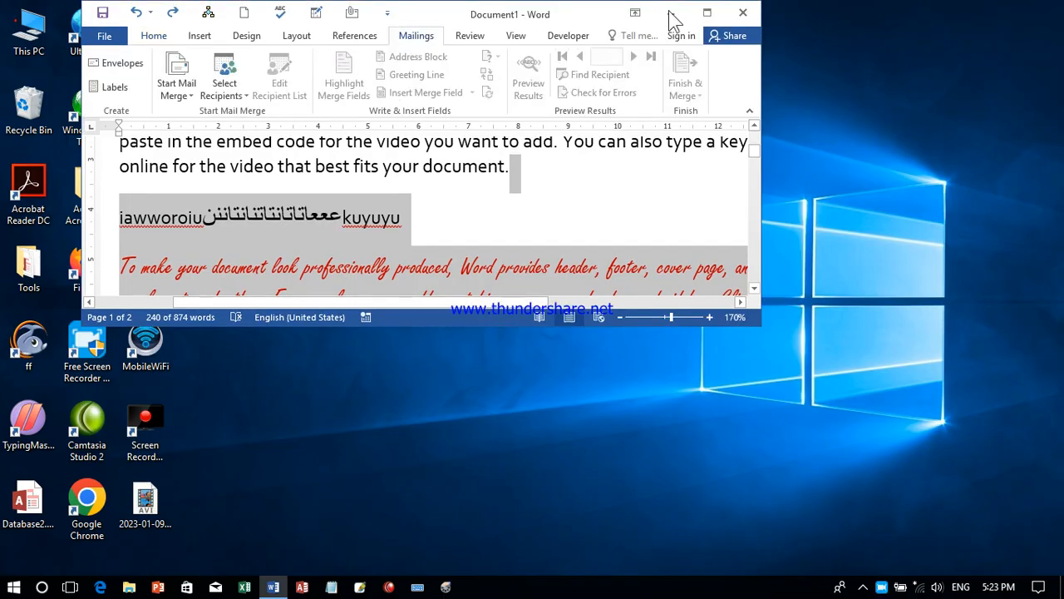
# Step: Minimize the floating document window, bring it back and maximize it to fill the screen
pyautogui.click(676, 15)
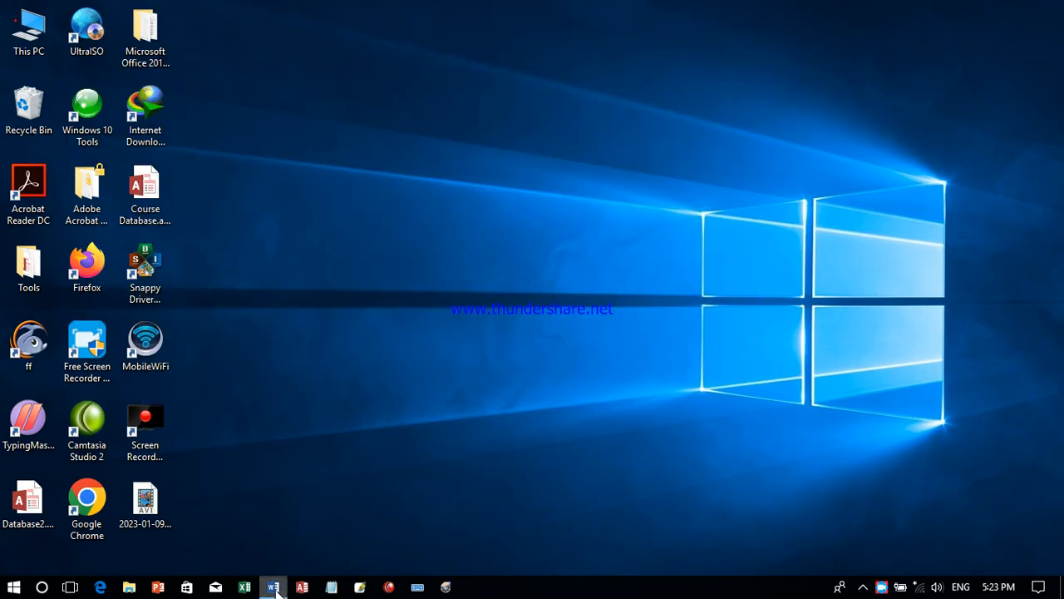
pyautogui.click(274, 586)
pyautogui.click(707, 14)
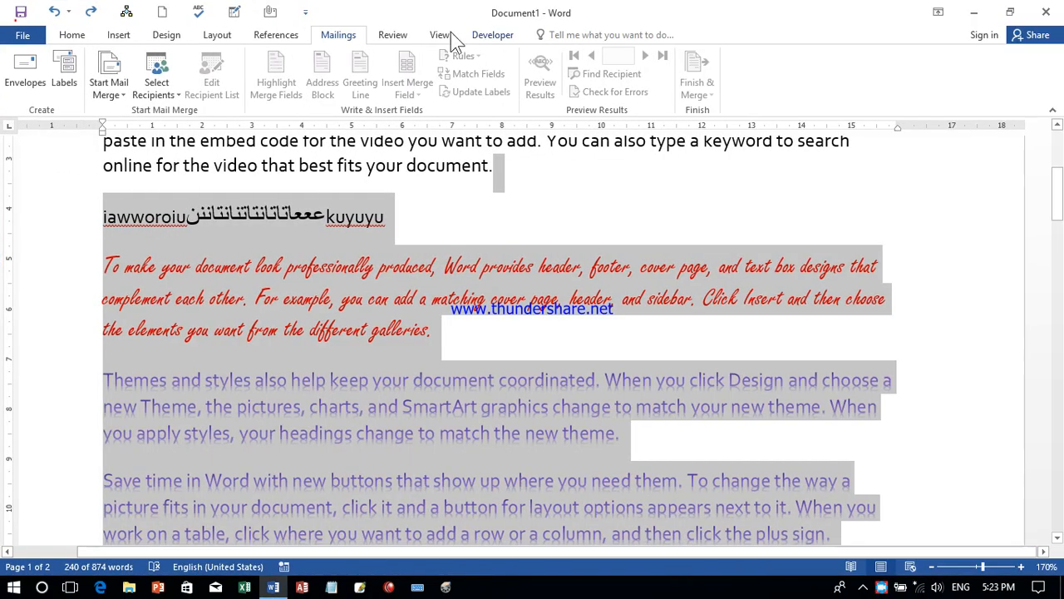
# Step: Show the gridlines over the document page and hide them again
pyautogui.click(443, 34)
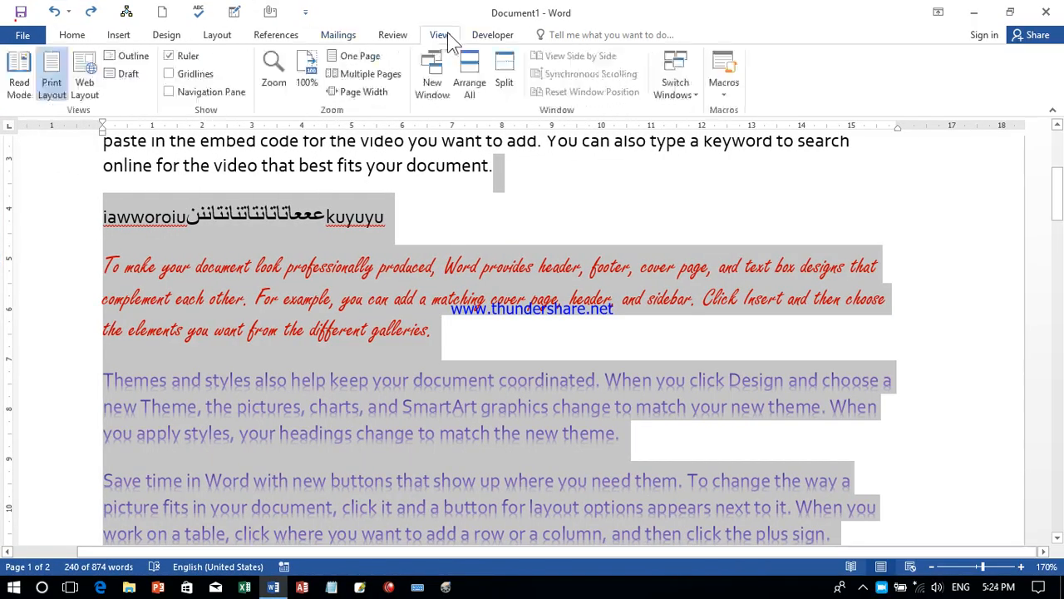
pyautogui.click(198, 76)
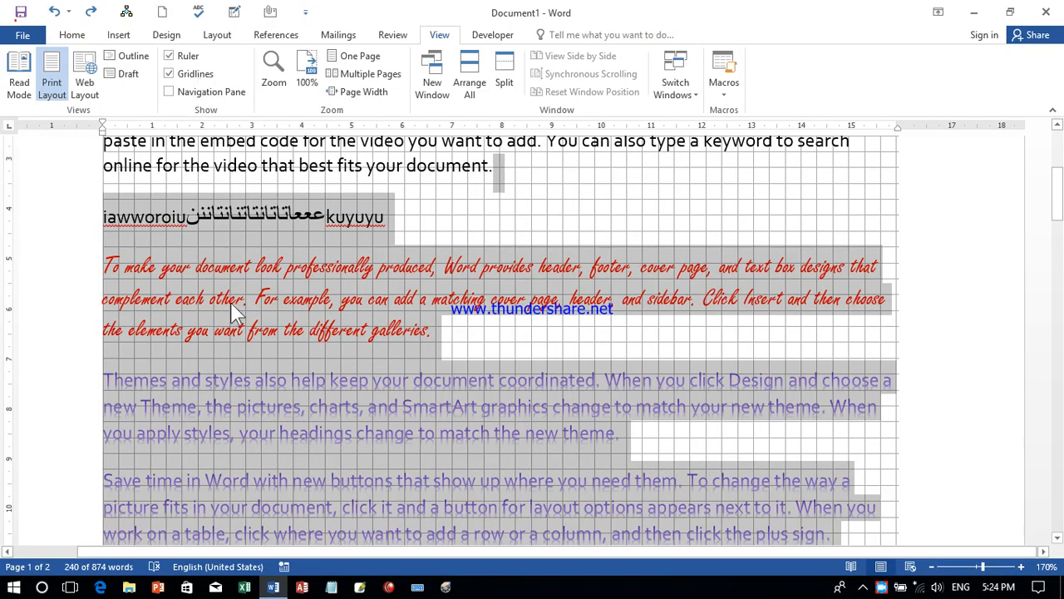
pyautogui.click(171, 74)
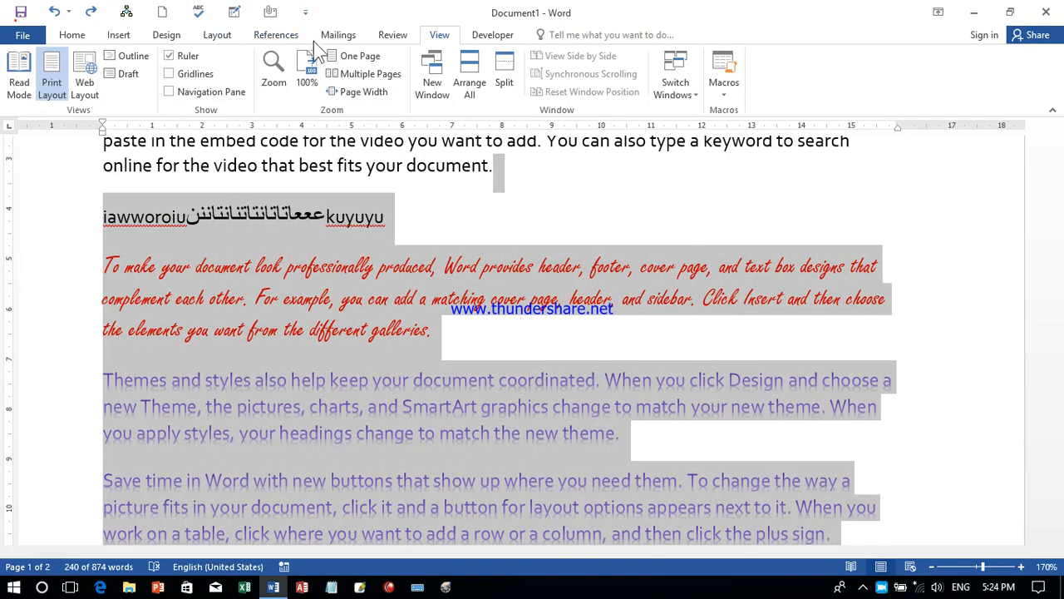
# Step: Look at the tab stop settings for the selected paragraphs and leave them without making changes
pyautogui.click(77, 37)
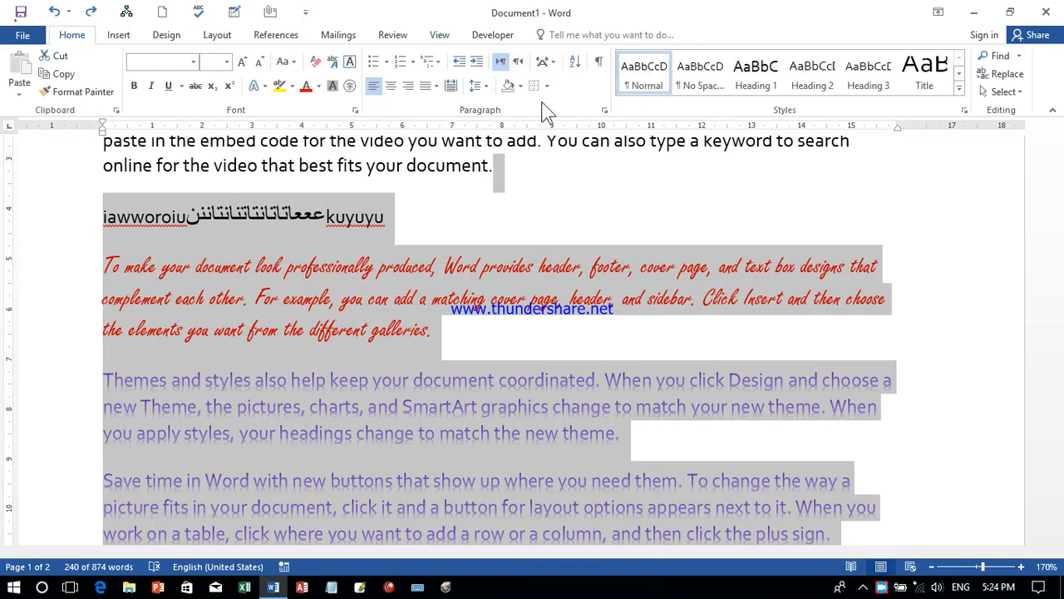
pyautogui.click(604, 109)
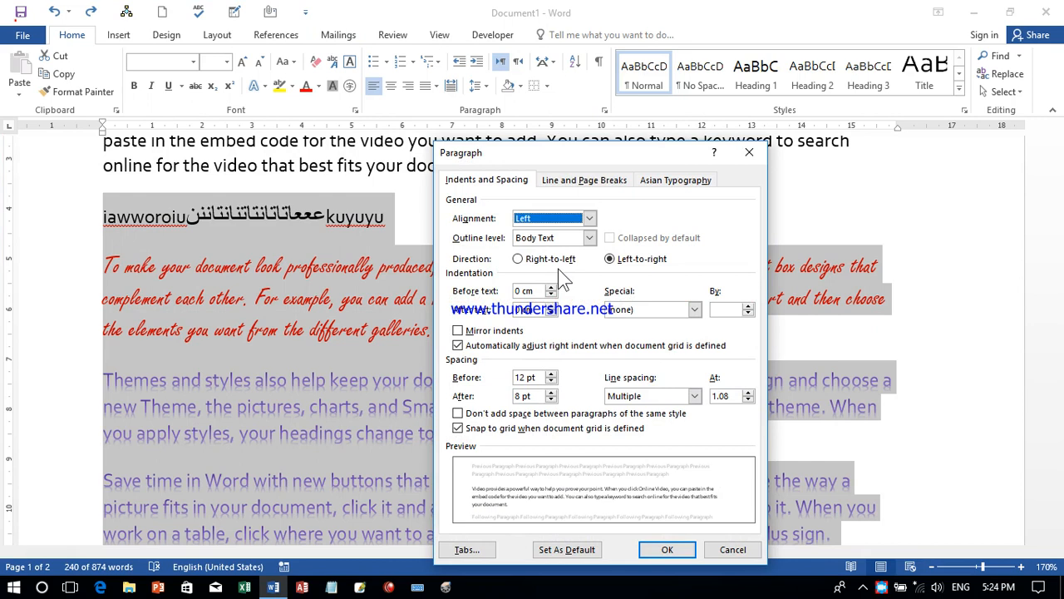
pyautogui.click(466, 550)
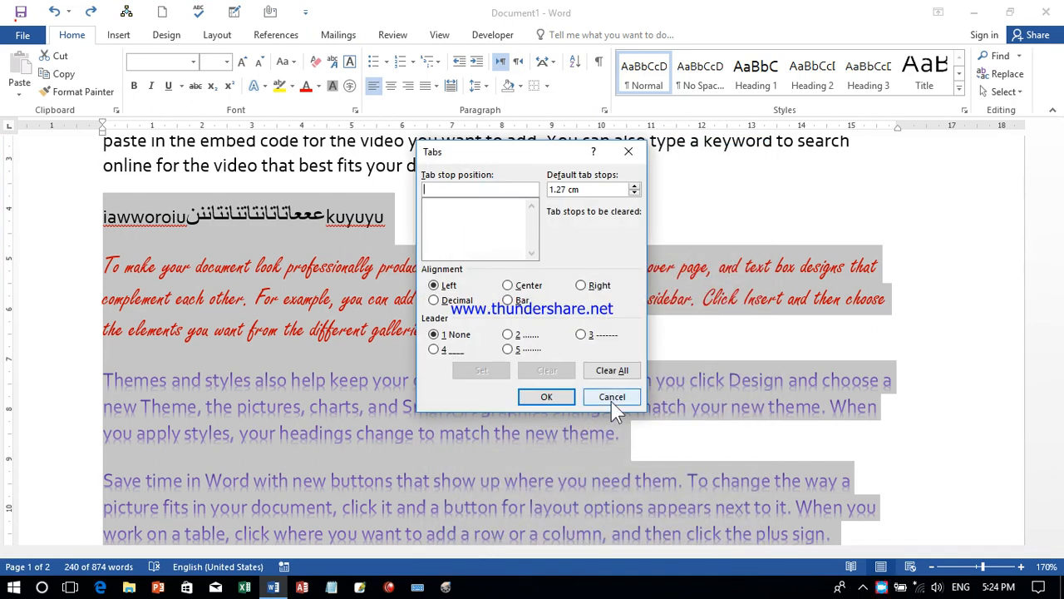
pyautogui.click(611, 398)
# Step: Delete all of the document's text and start a numbered list with "Book" as its first item
pyautogui.hotkey('ctrl', 'a')
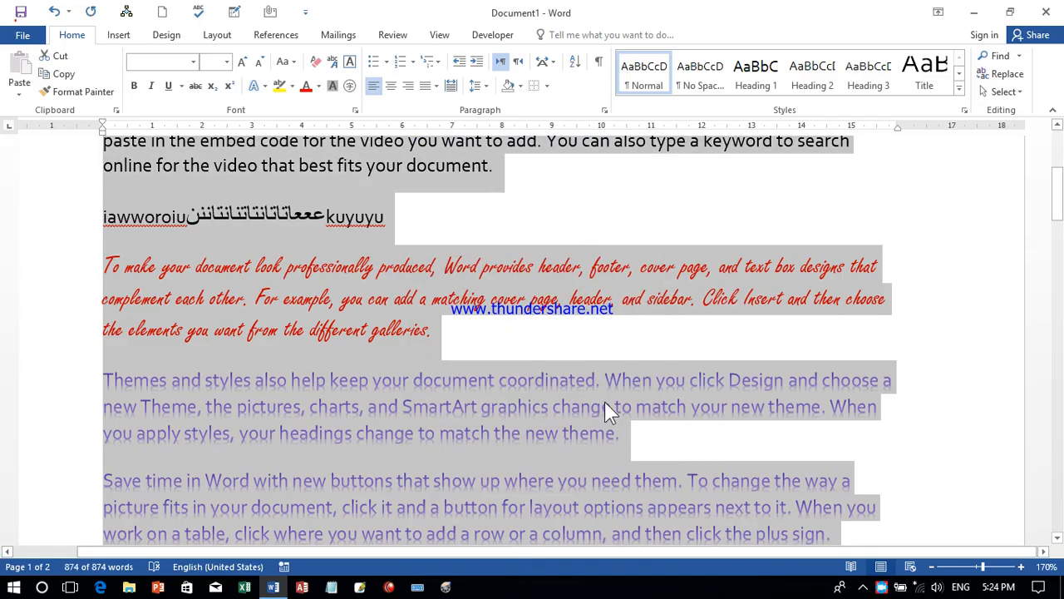
pyautogui.press('Delete')
pyautogui.scroll(2, 533, 333)
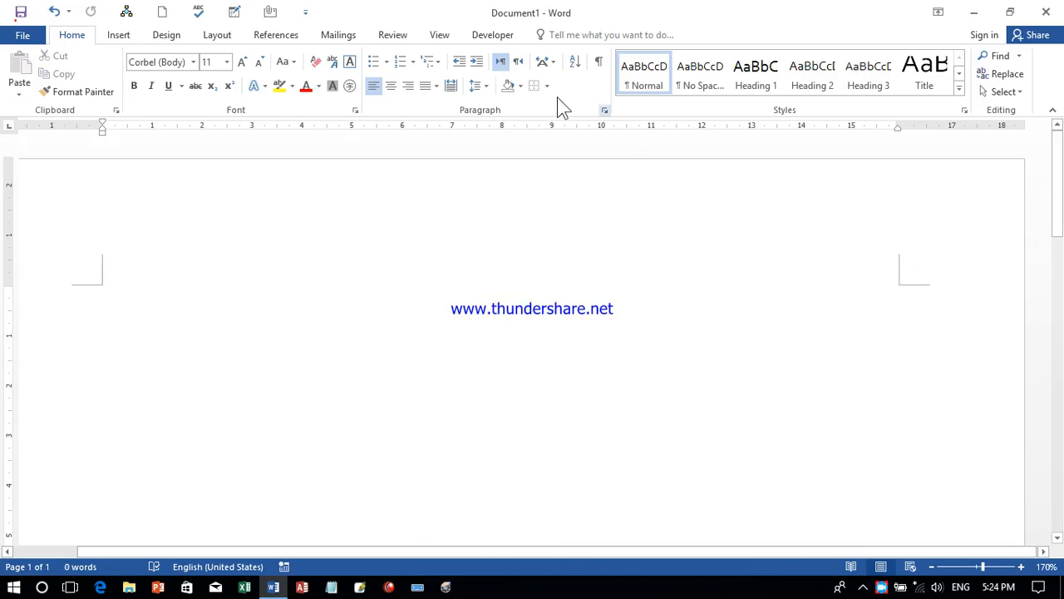
pyautogui.click(400, 61)
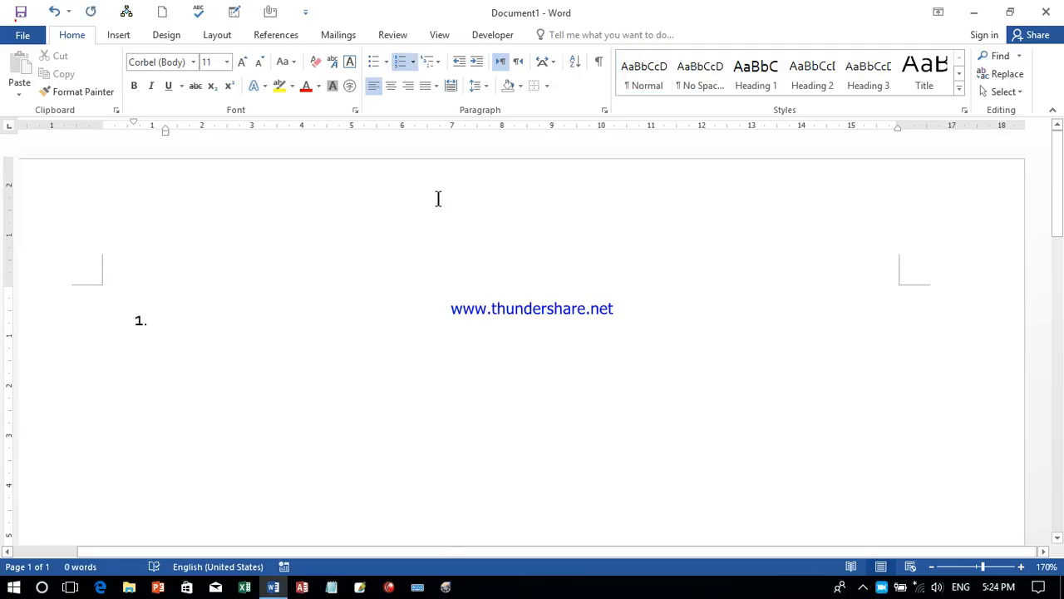
pyautogui.write('Book')
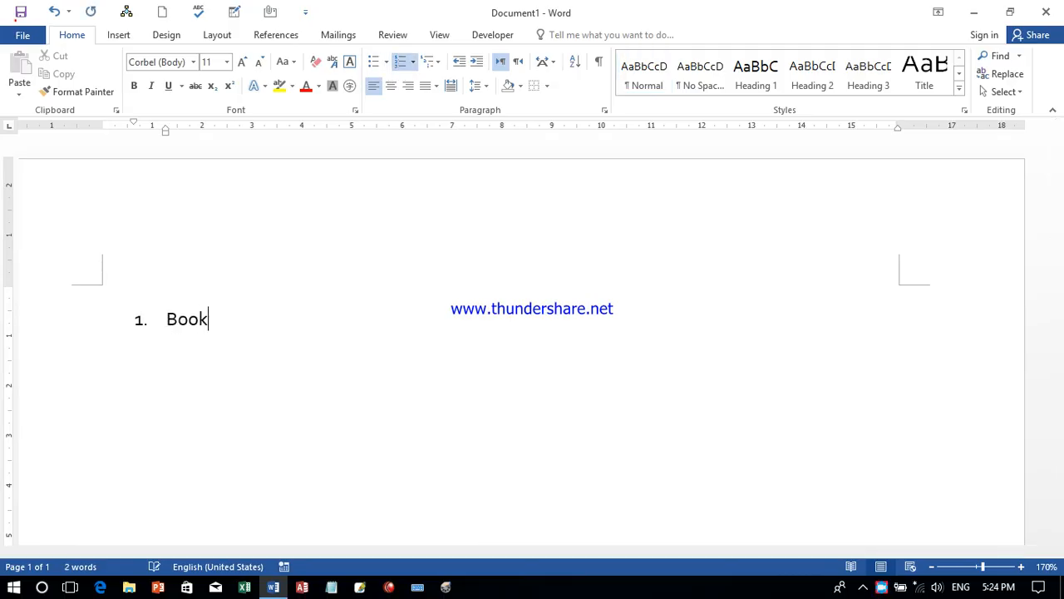
# Step: Try adding a row of periods after "Book" as a manual leader line, and erase it
pyautogui.write('...............')
pyautogui.press('BackSpace')
pyautogui.press('BackSpace')
pyautogui.press('BackSpace')
pyautogui.press('BackSpace')
pyautogui.press('BackSpace')
pyautogui.press('BackSpace')
pyautogui.press('BackSpace')
pyautogui.press('BackSpace')
pyautogui.press('BackSpace')
pyautogui.press('BackSpace')
pyautogui.press('BackSpace')
pyautogui.press('BackSpace')
# Step: Try adding a row of underscores after "Book" as a manual leader line, and erase it
pyautogui.write('_____________')
pyautogui.press('BackSpace')
pyautogui.press('BackSpace')
pyautogui.press('BackSpace')
pyautogui.press('BackSpace')
pyautogui.press('BackSpace')
pyautogui.press('BackSpace')
pyautogui.press('BackSpace')
pyautogui.press('BackSpace')
pyautogui.press('BackSpace')
pyautogui.press('BackSpace')
pyautogui.press('BackSpace')
pyautogui.press('BackSpace')
pyautogui.press('BackSpace')
pyautogui.press('BackSpace')
# Step: Set a left-aligned tab stop at 7 cm with dotted leader 2 for the "Book" item
pyautogui.click(605, 110)
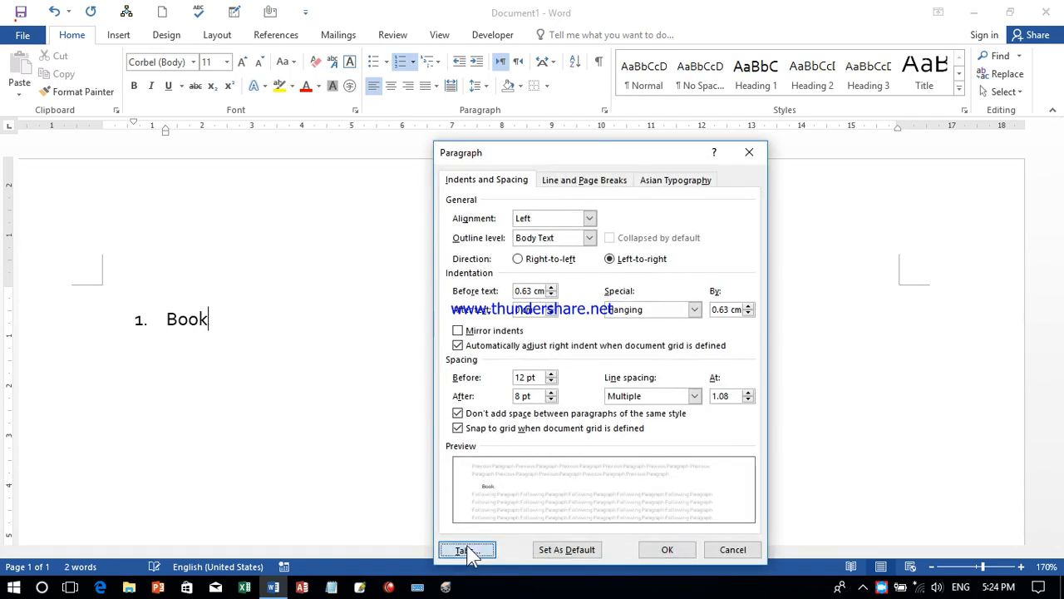
pyautogui.click(467, 550)
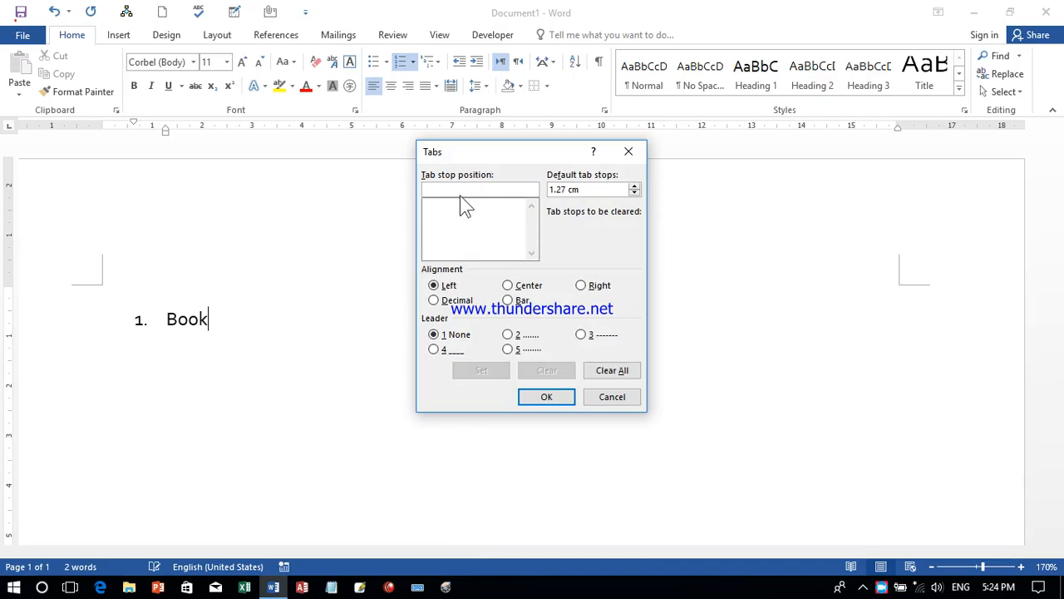
pyautogui.moveTo(474, 147); pyautogui.dragTo(353, 387)
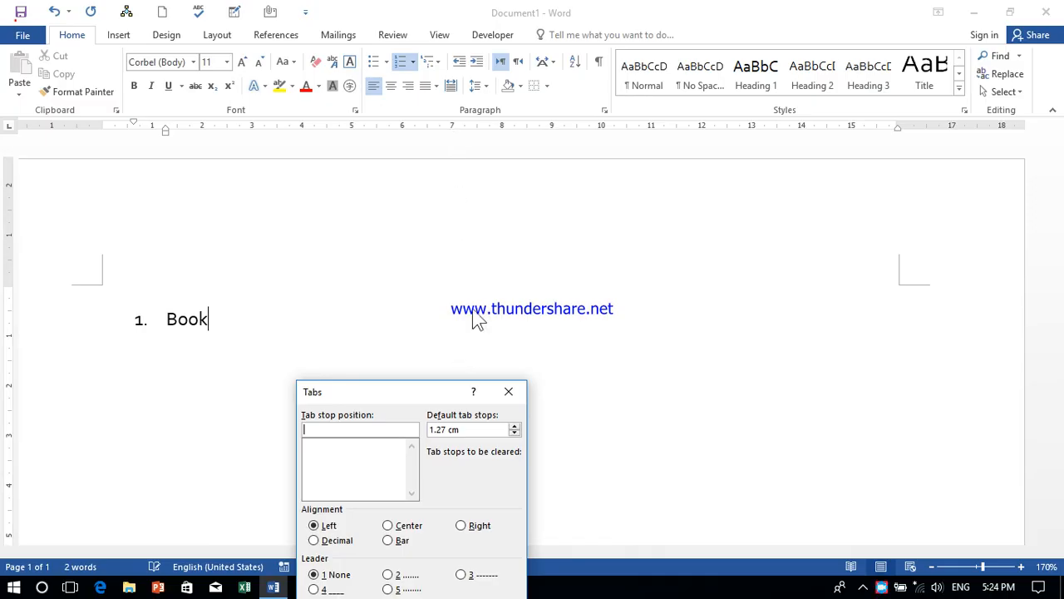
pyautogui.write('7')
pyautogui.moveTo(394, 392); pyautogui.dragTo(369, 271)
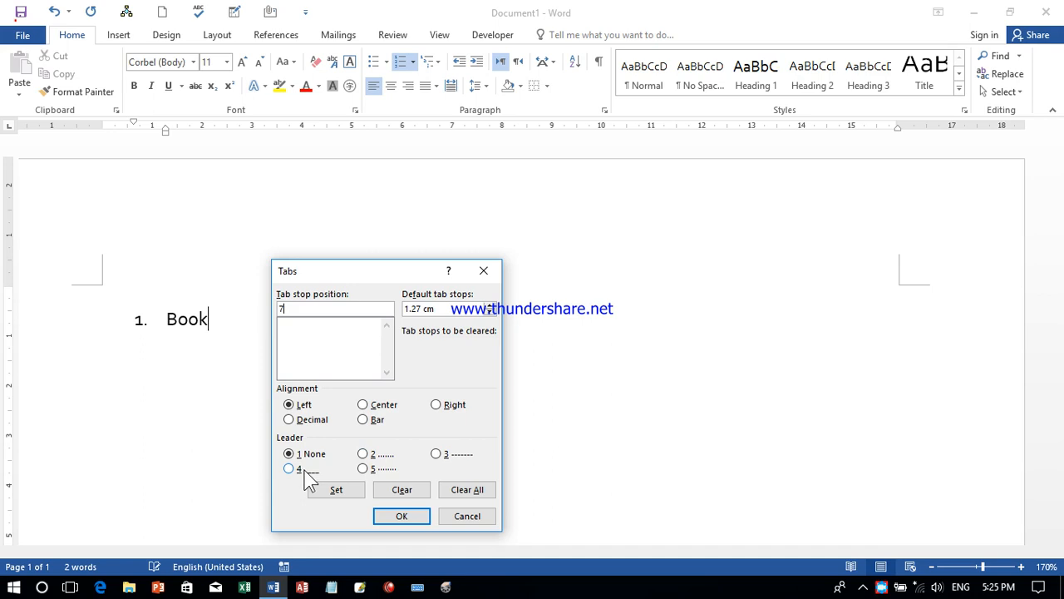
pyautogui.click(382, 456)
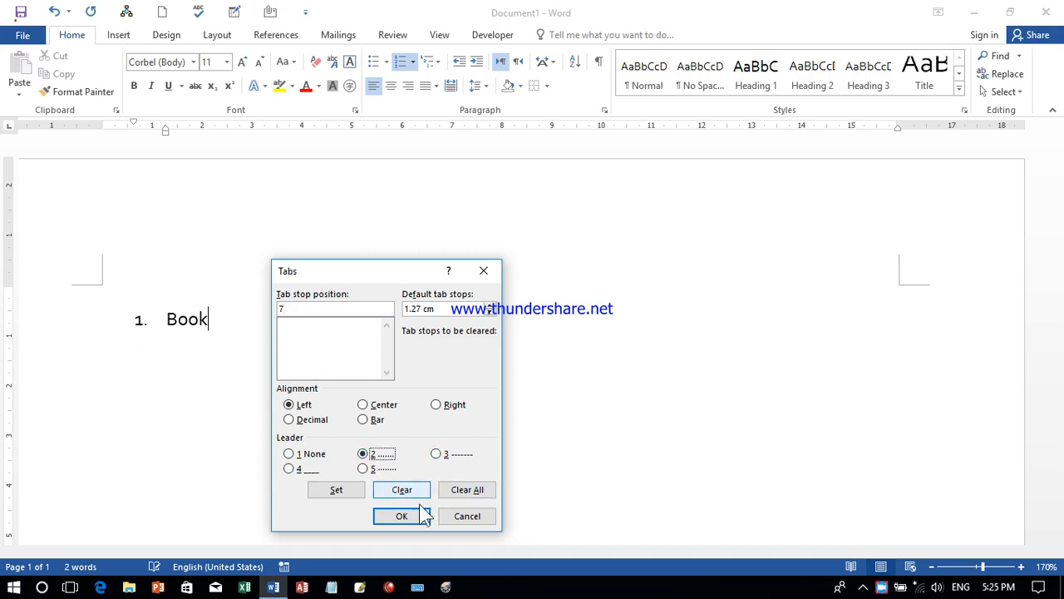
pyautogui.click(343, 492)
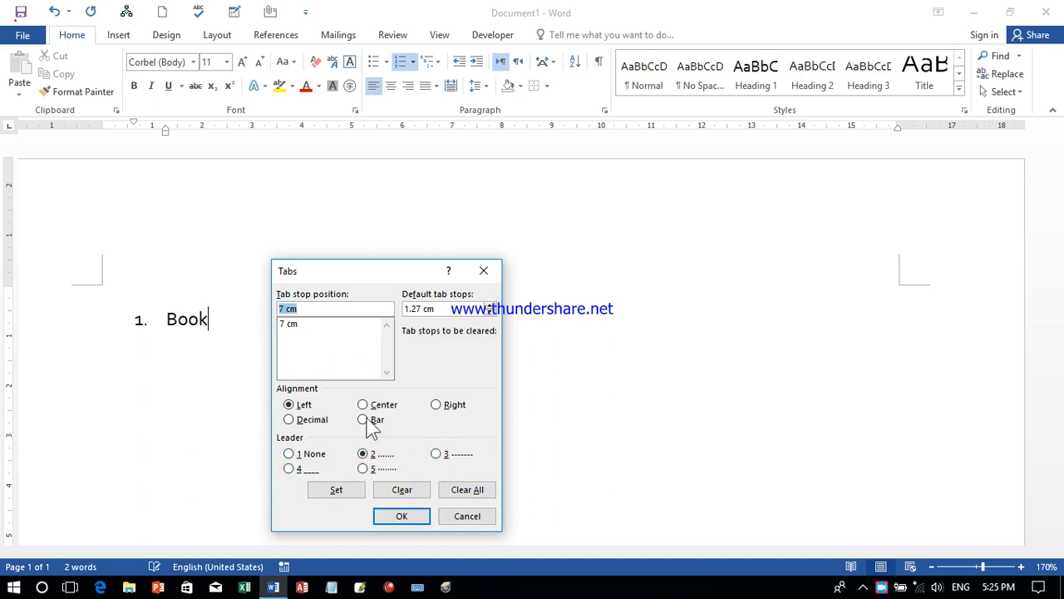
pyautogui.click(401, 515)
# Step: Tab from "Book" to "skshd" across the dotted leader, and add a second item "Ksdjk" tabbed to "kjdlfj"
pyautogui.press('Tab')
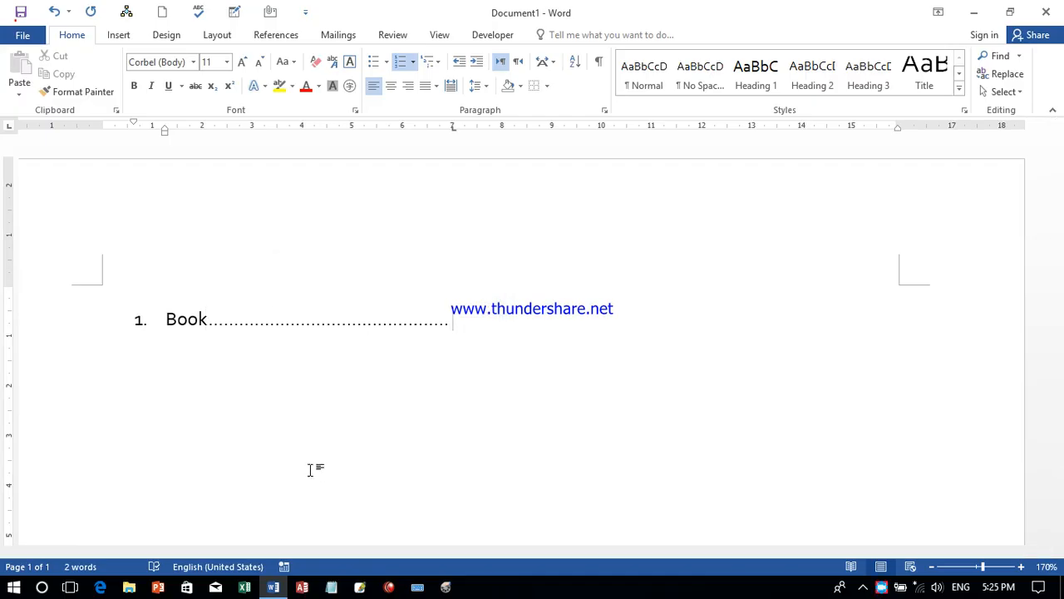
pyautogui.hotkey('alt', 'shift')
pyautogui.press('Left')
pyautogui.hotkey('alt', 'shift')
pyautogui.write('skshd')
pyautogui.write('ksdjk')
pyautogui.press('Tab')
pyautogui.write('kjdlfj')
pyautogui.press('Return')
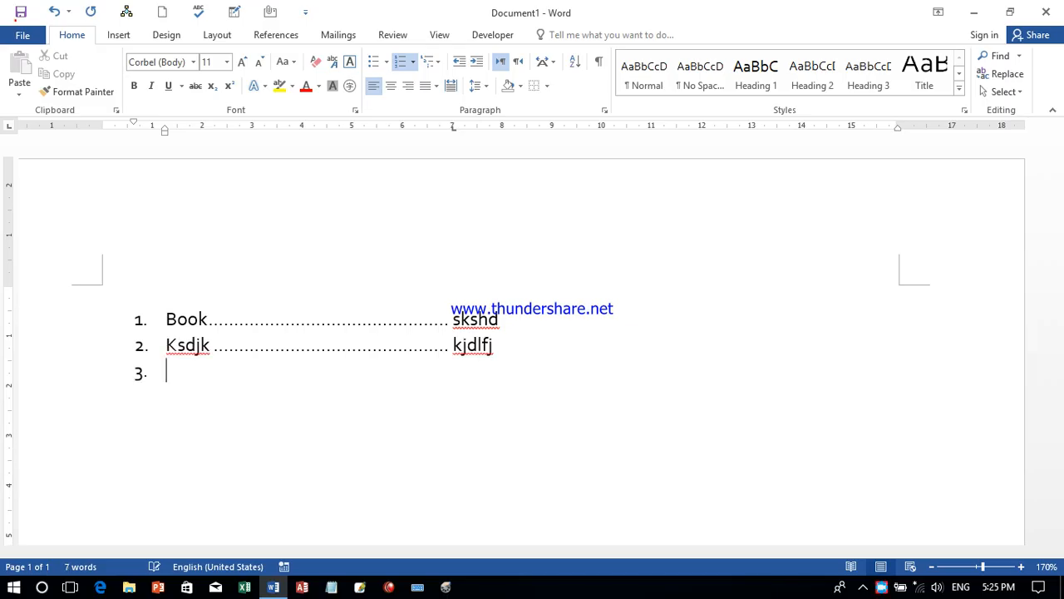
# Step: Fill the third item with "Lsdkfjgljsdflgjsldfjg", tabbed across the dotted leader to "ldksfjglsjdflj"
pyautogui.write('lsdkfjgljsdflgjsldfjg')
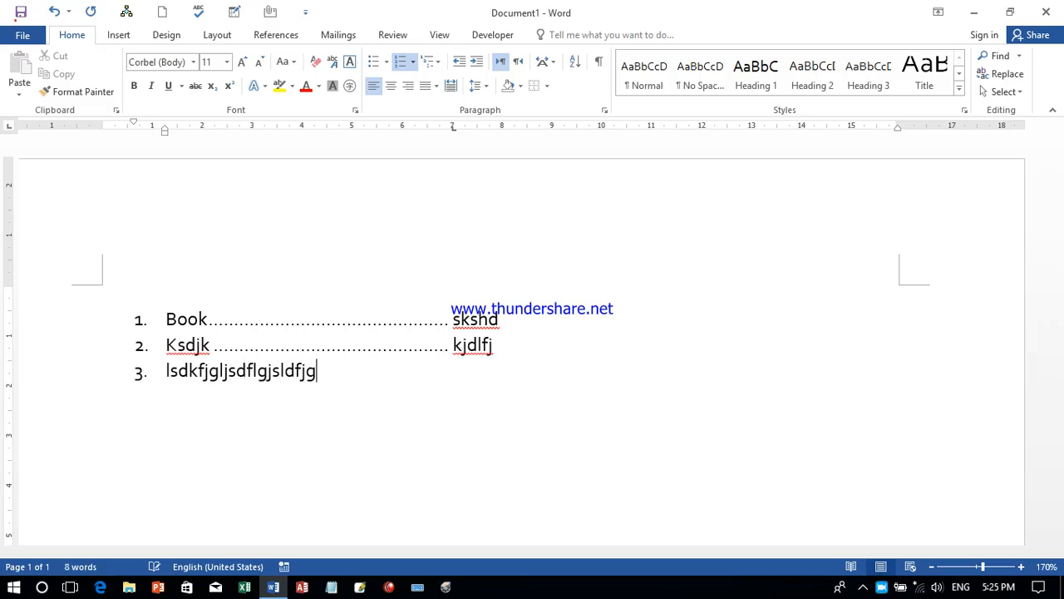
pyautogui.press('Tab')
pyautogui.write('ldksfjglsjdflj')
pyautogui.press('Return')
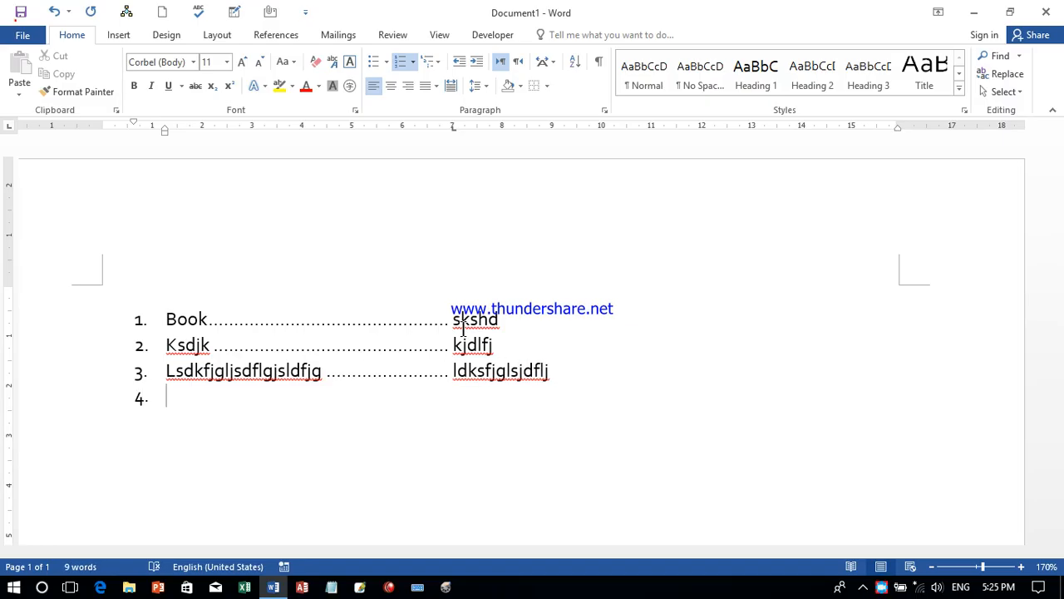
# Step: Undo the tabbed list entries back to the single item "Book"
pyautogui.hotkey('ctrl', 'z')
pyautogui.hotkey('ctrl', 'a')
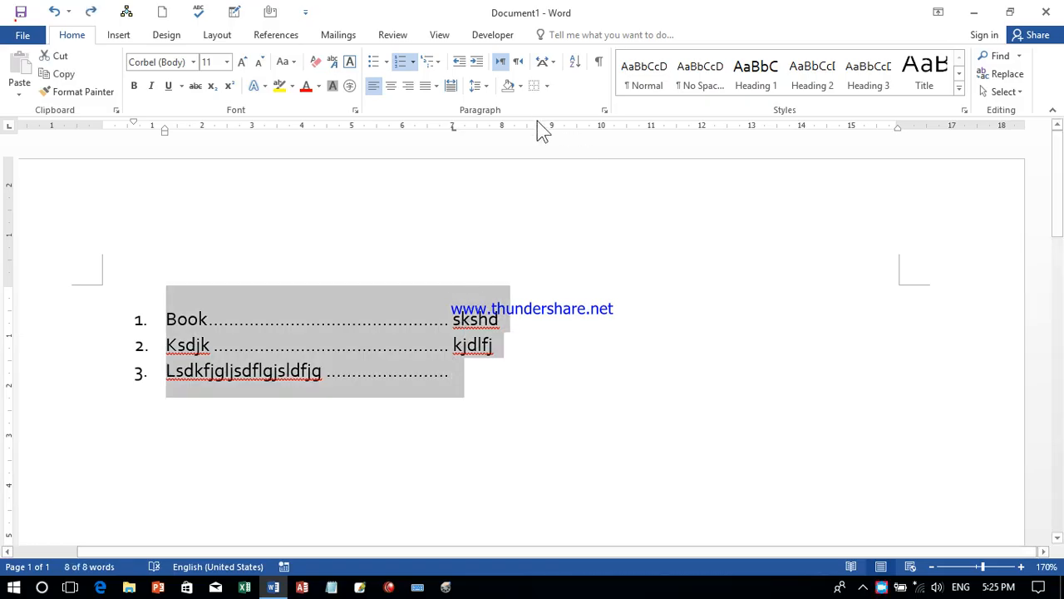
pyautogui.hotkey('ctrl', 'z')
pyautogui.hotkey('ctrl', 'z')
pyautogui.hotkey('ctrl', 'z')
pyautogui.hotkey('ctrl', 'z')
pyautogui.hotkey('ctrl', 'z')
pyautogui.hotkey('ctrl', 'z')
pyautogui.hotkey('ctrl', 'z')
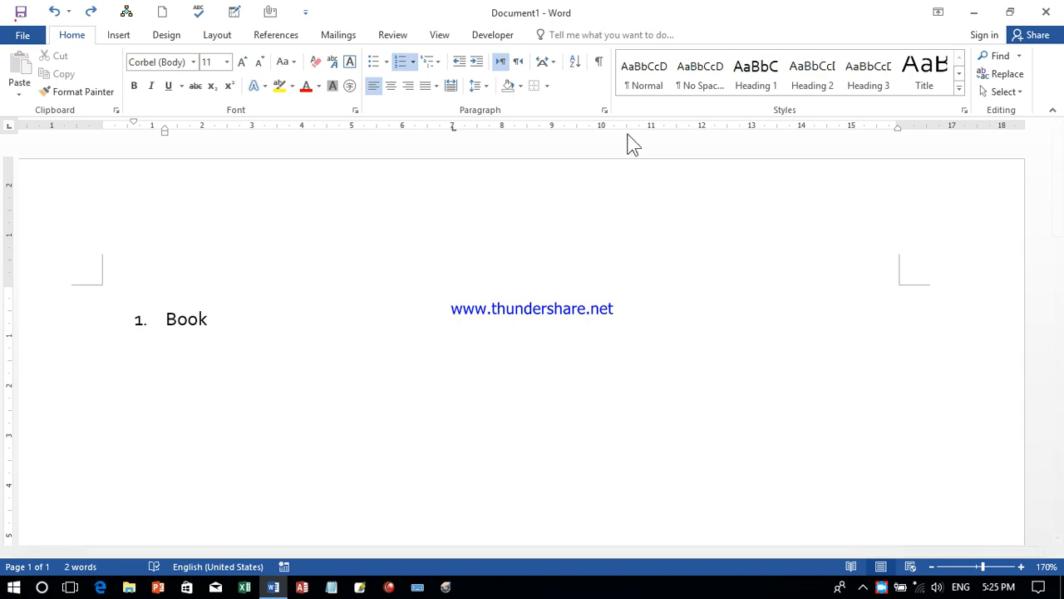
# Step: Change the 7 cm tab stop of the "Book" item to Bar alignment
pyautogui.click(604, 109)
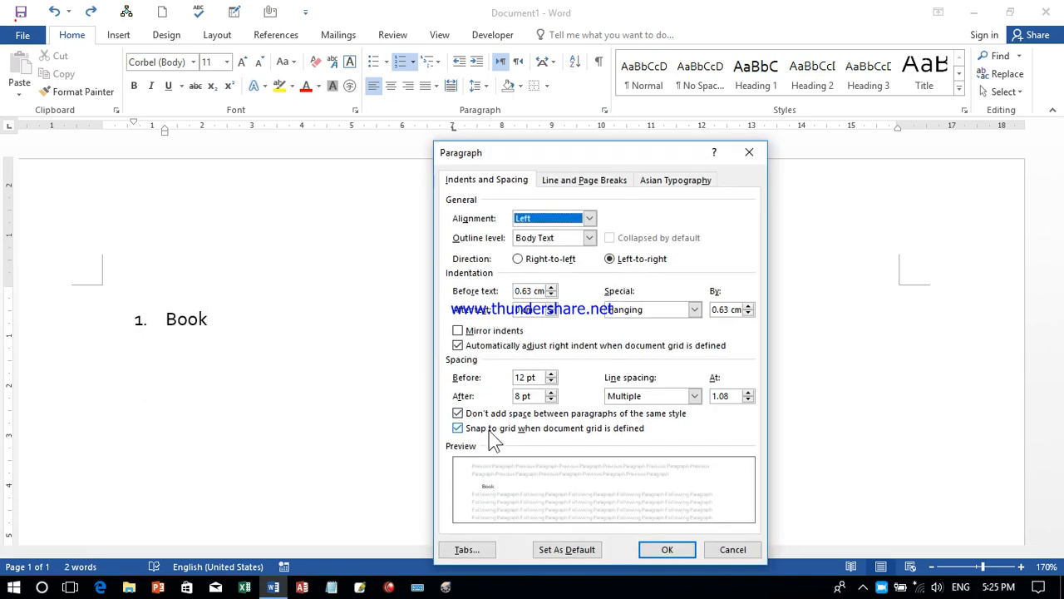
pyautogui.click(478, 550)
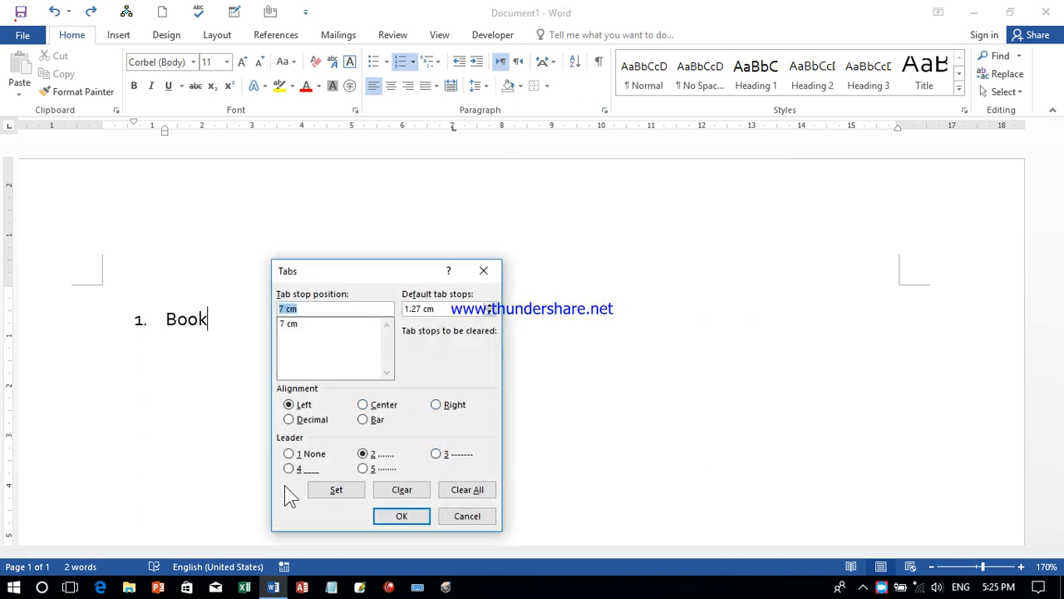
pyautogui.click(314, 420)
pyautogui.click(376, 422)
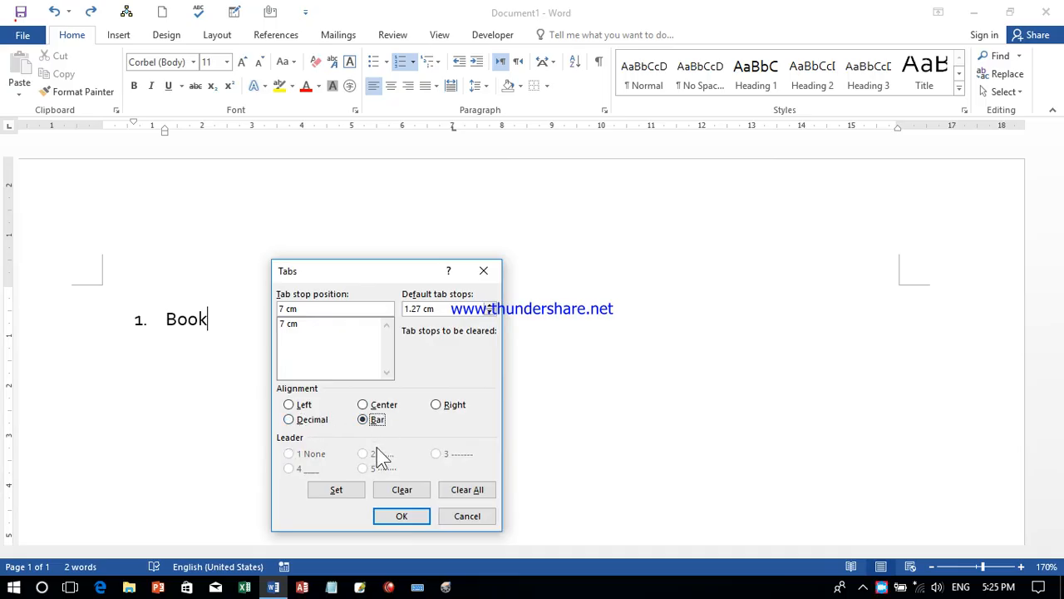
pyautogui.moveTo(382, 272); pyautogui.dragTo(324, 365)
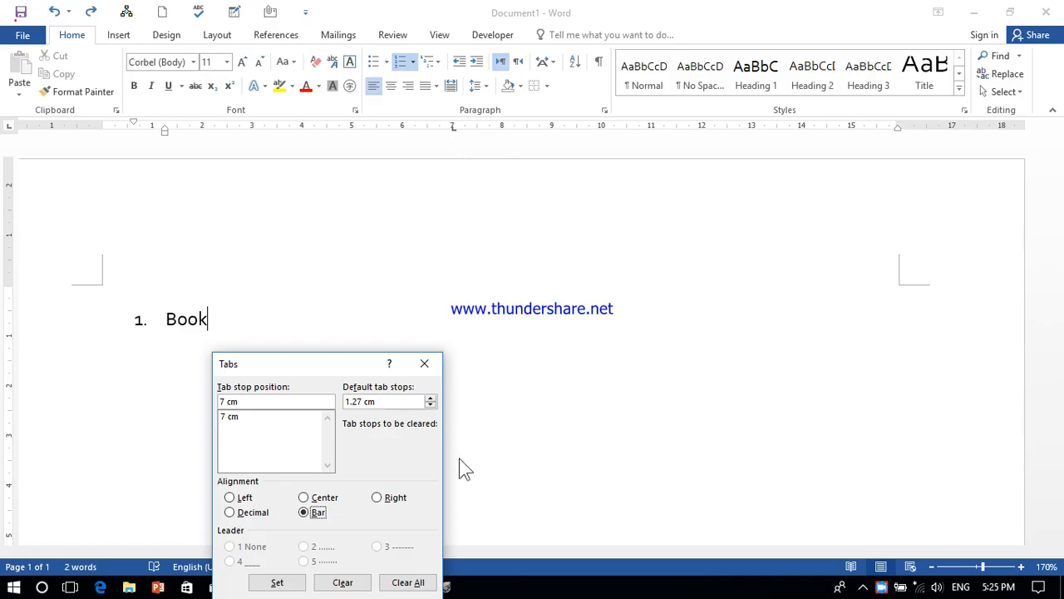
pyautogui.click(278, 582)
pyautogui.moveTo(315, 360); pyautogui.dragTo(313, 274)
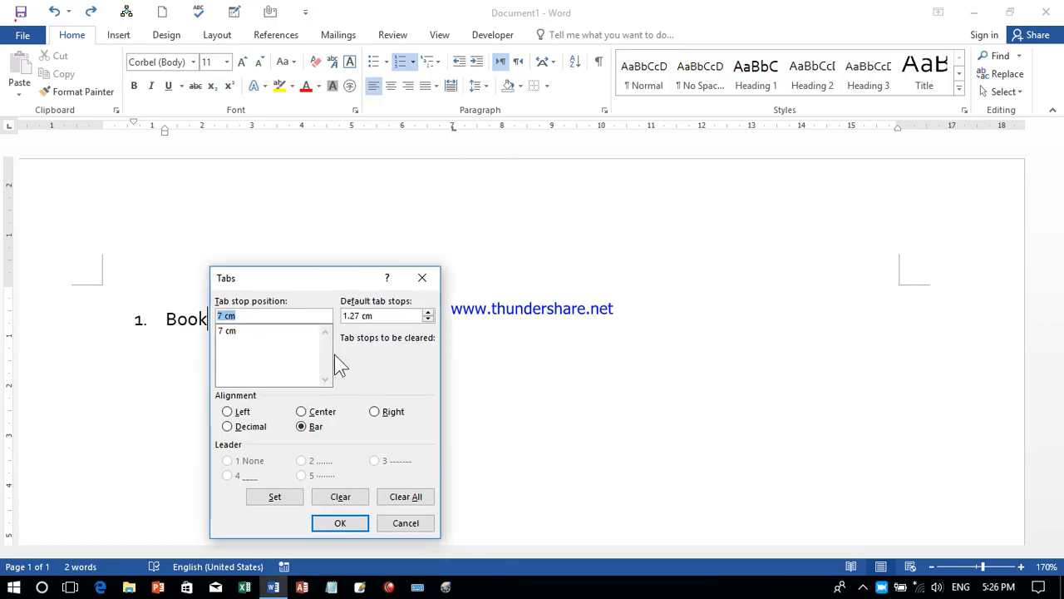
pyautogui.click(339, 523)
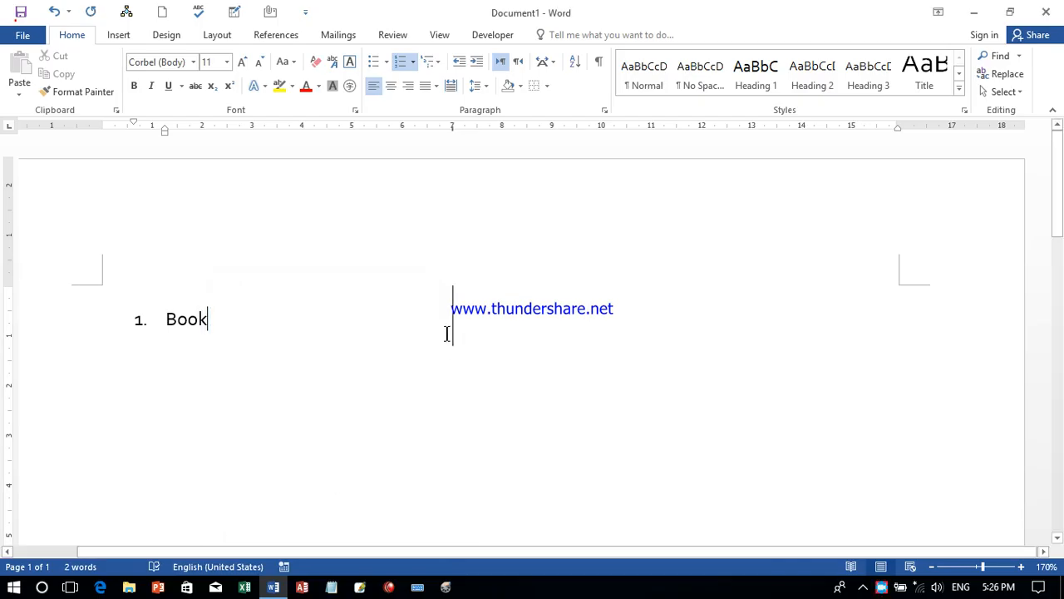
# Step: Append "ksdj" to the first list item and add the items "Sdfu", "Sdfj", "Sdfj" and "Sdf" below it
pyautogui.write('ksdj')
pyautogui.press('Return')
pyautogui.write('Sdfu')
pyautogui.press('Return')
pyautogui.write('Sdfj')
pyautogui.press('Return')
pyautogui.write('Sdfj S')
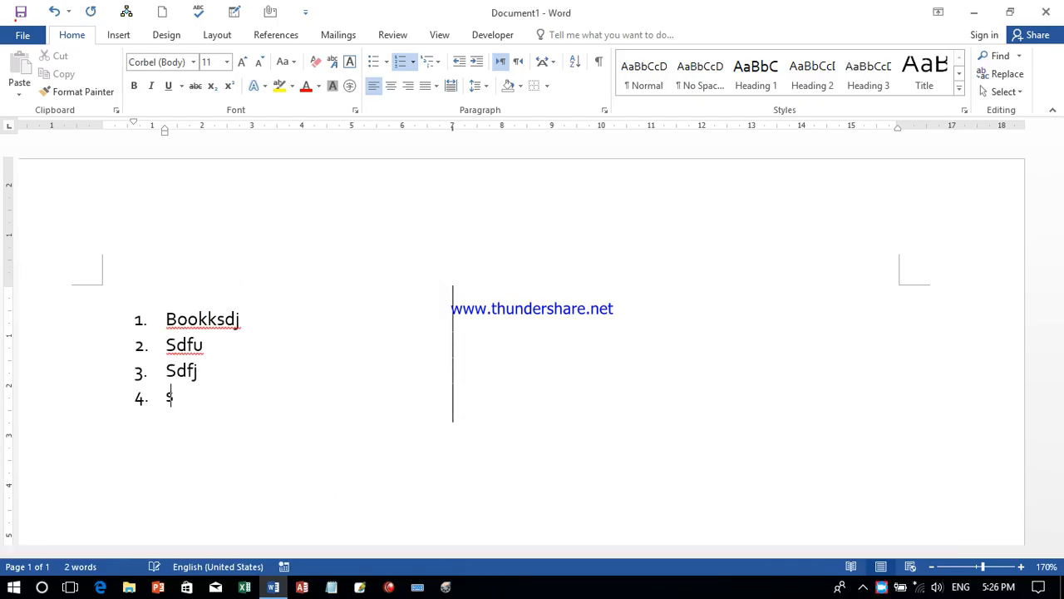
pyautogui.press('Return')
pyautogui.write('df')
# Step: Extend the numbered list with the items "Sdfu", "Sduf", "Sd", "Sdfj", "Sdfj", "Sd" and "j"
pyautogui.press('Return')
pyautogui.write('sdfu')
pyautogui.press('Return')
pyautogui.write('sduf')
pyautogui.press('Return')
pyautogui.write('sd sdfj')
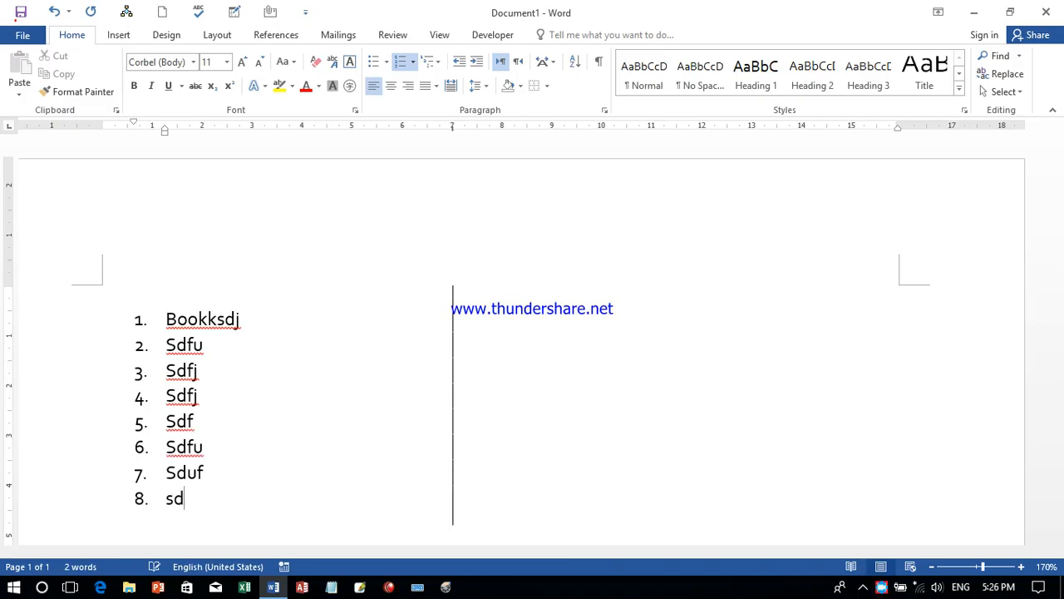
pyautogui.press('Return')
pyautogui.write('sdfj')
pyautogui.press('Return')
pyautogui.write('sd')
pyautogui.press('Return')
pyautogui.write('j')
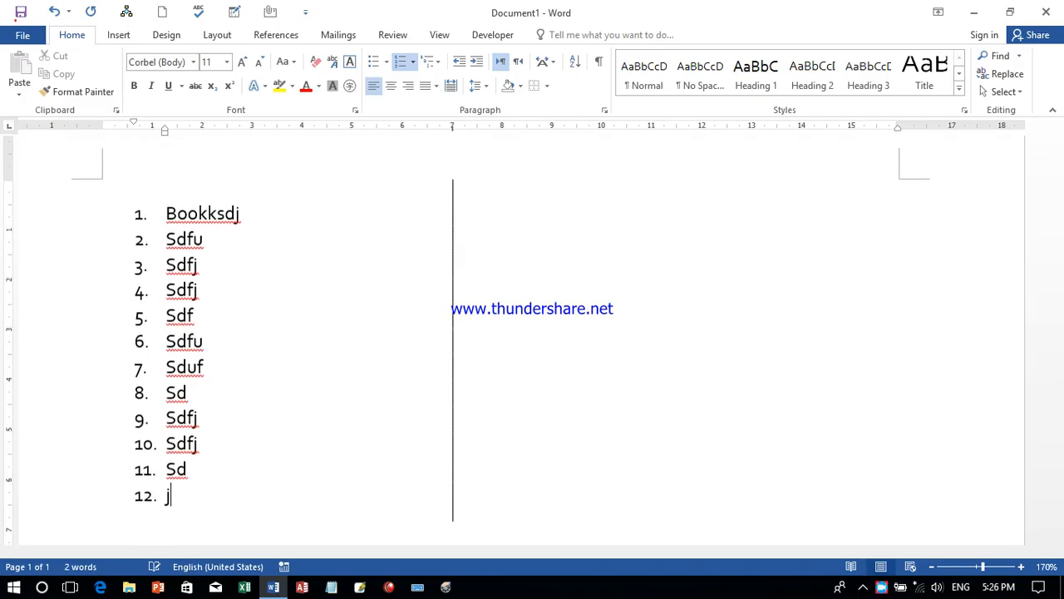
# Step: Select the whole numbered list and open its tab stop settings
pyautogui.hotkey('ctrl', 'a')
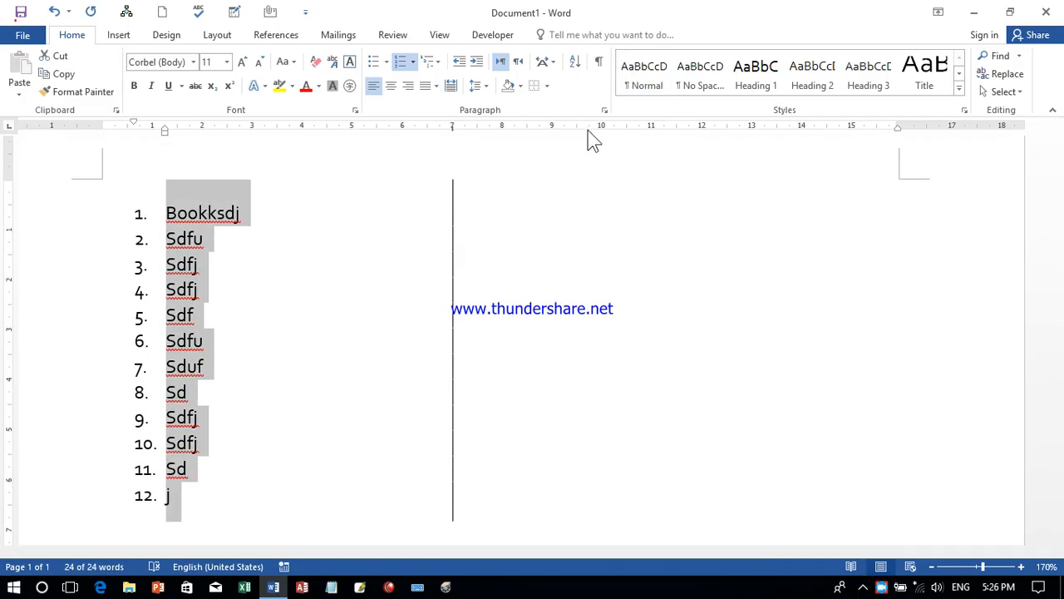
pyautogui.click(605, 110)
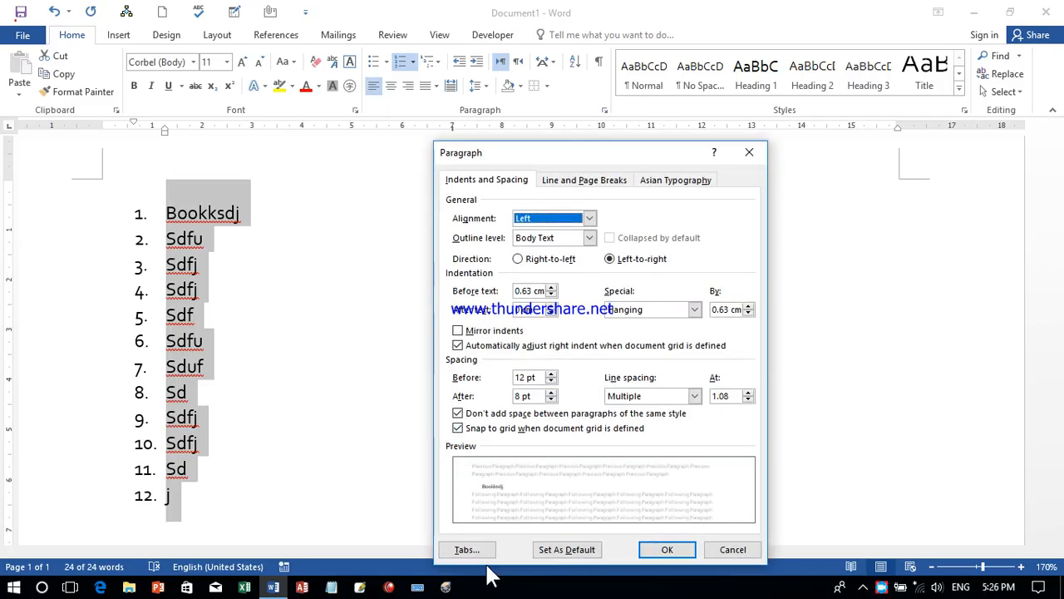
pyautogui.click(470, 541)
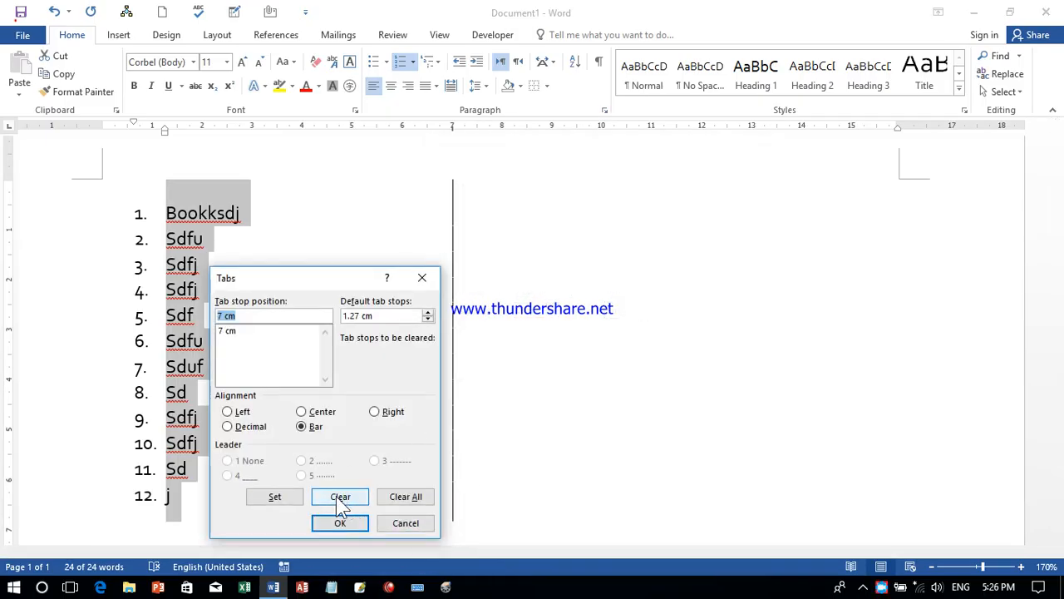
# Step: Try Decimal alignment with leaders 4, 2 and 3 for the 7 cm tab stop, and set and clear a tab stop at 5 cm
pyautogui.click(252, 427)
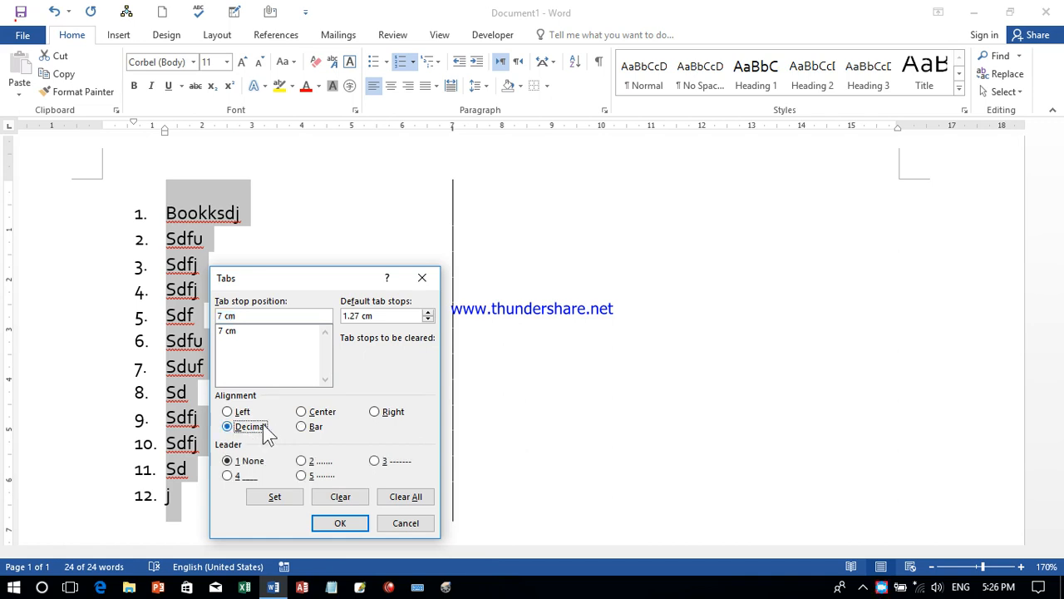
pyautogui.click(244, 475)
pyautogui.click(300, 463)
pyautogui.click(379, 464)
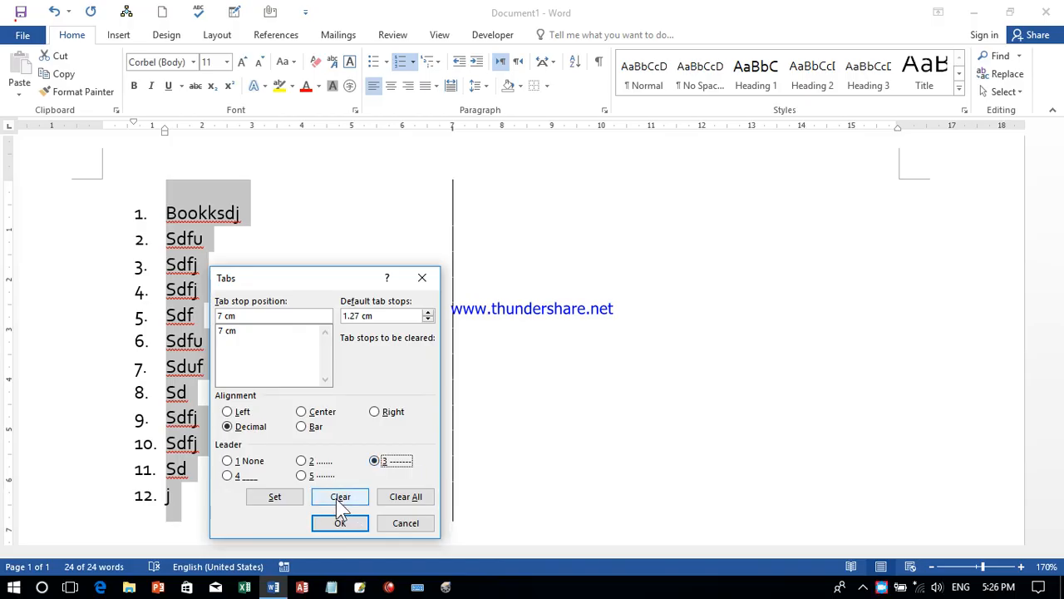
pyautogui.moveTo(252, 315); pyautogui.dragTo(190, 322)
pyautogui.write('5')
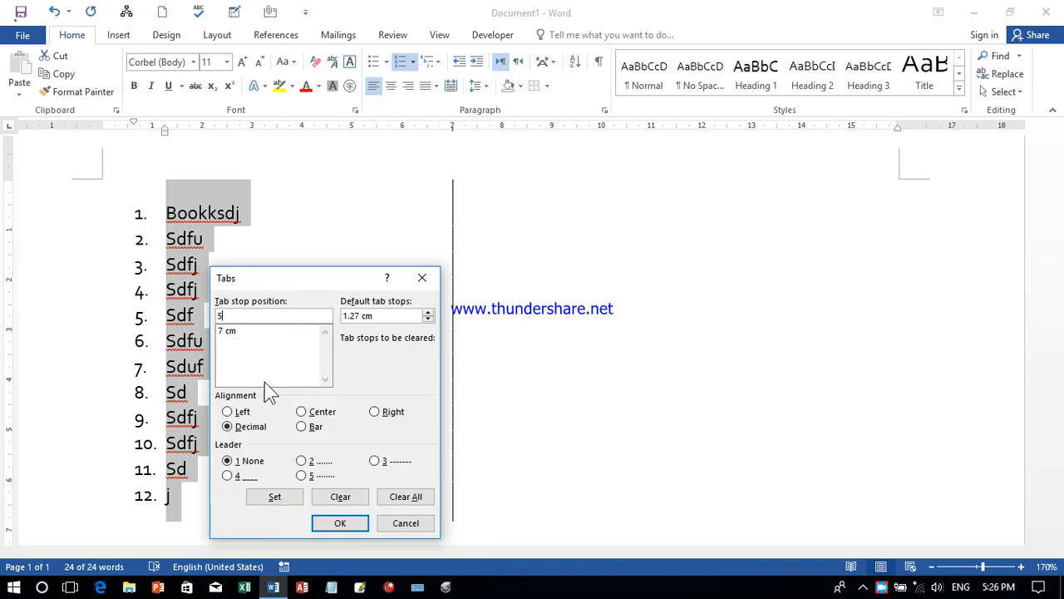
pyautogui.click(270, 502)
pyautogui.click(334, 496)
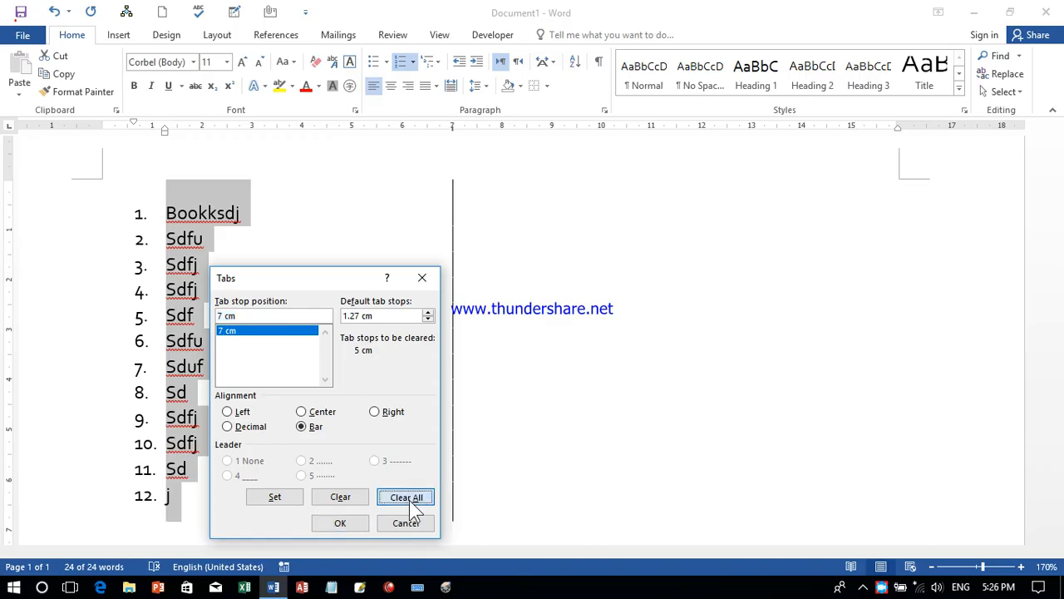
# Step: Clear all custom tab stops from the selected list and deselect it
pyautogui.click(409, 500)
pyautogui.click(343, 522)
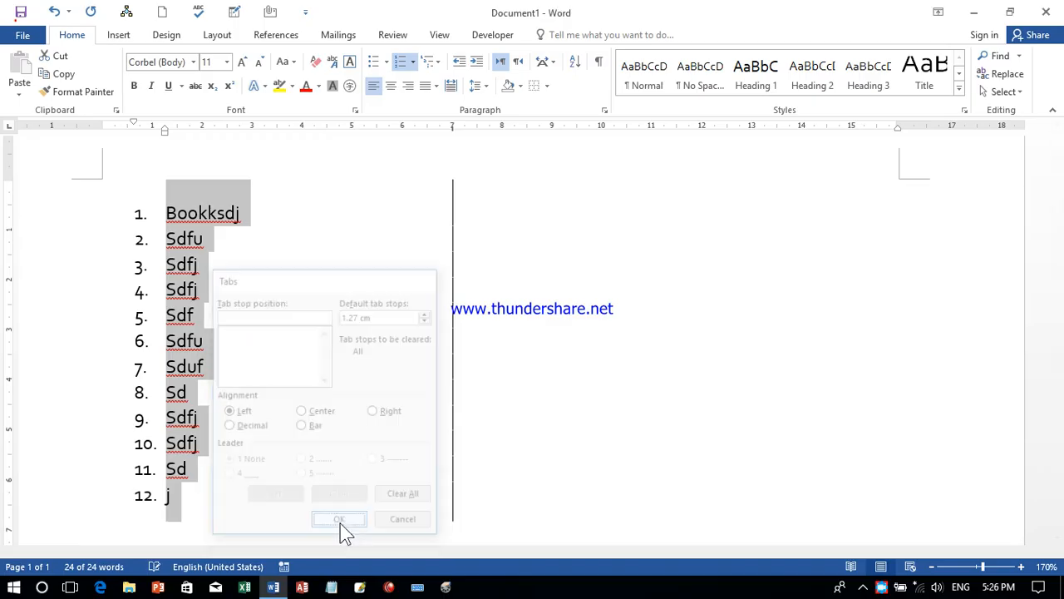
pyautogui.click(267, 447)
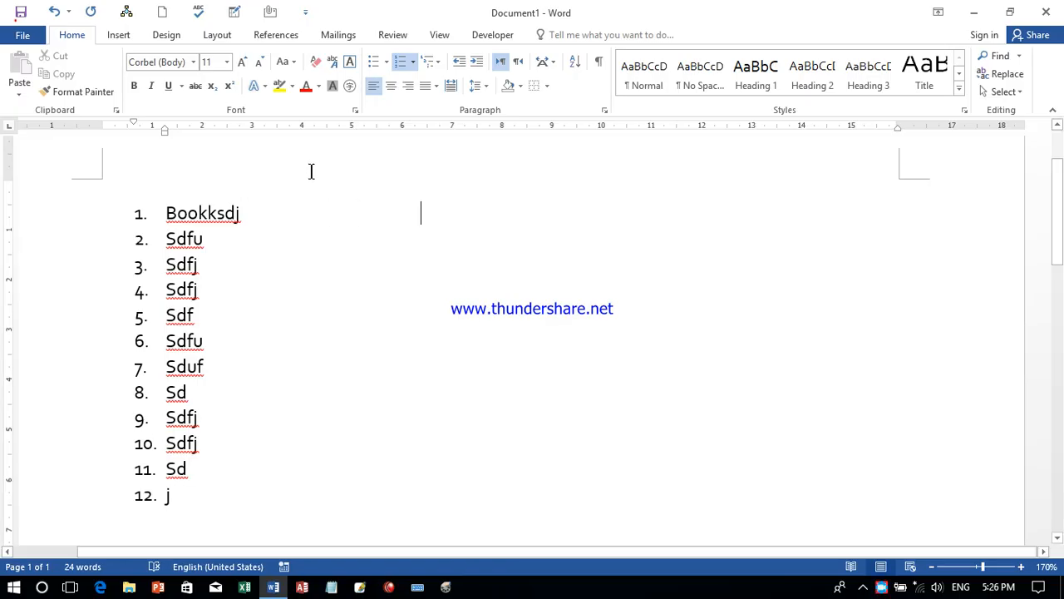
# Step: Set the document's default tab stops to 3 cm
pyautogui.click(604, 111)
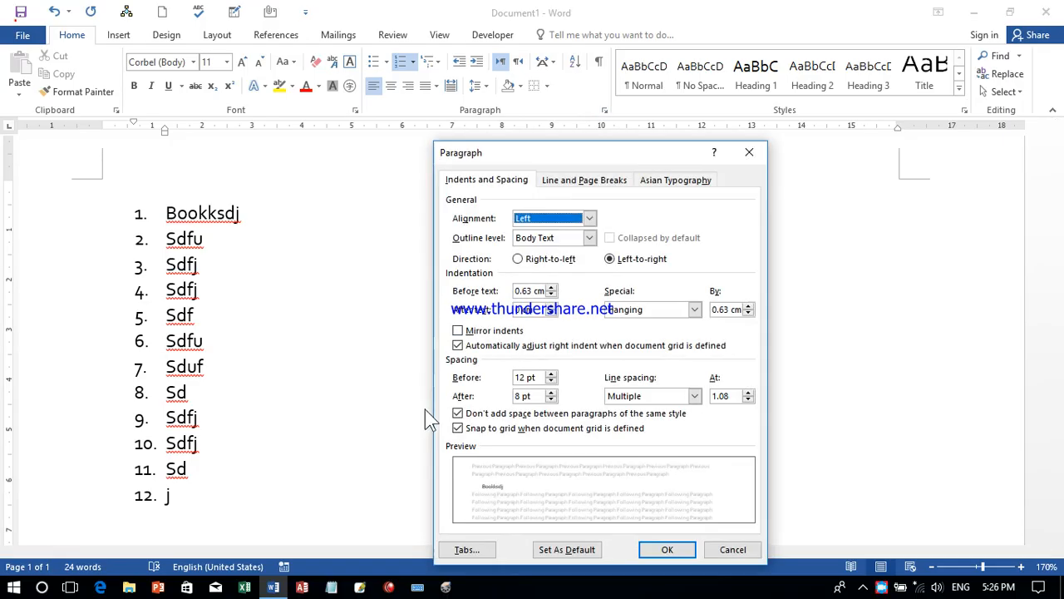
pyautogui.click(470, 552)
pyautogui.moveTo(380, 314); pyautogui.dragTo(309, 314)
pyautogui.write('3')
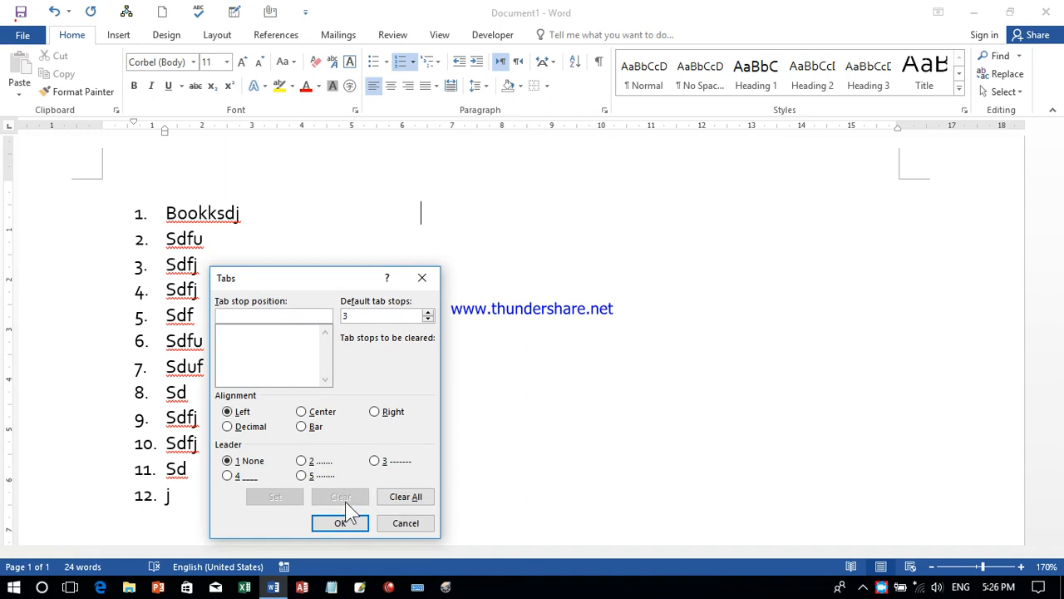
pyautogui.click(340, 523)
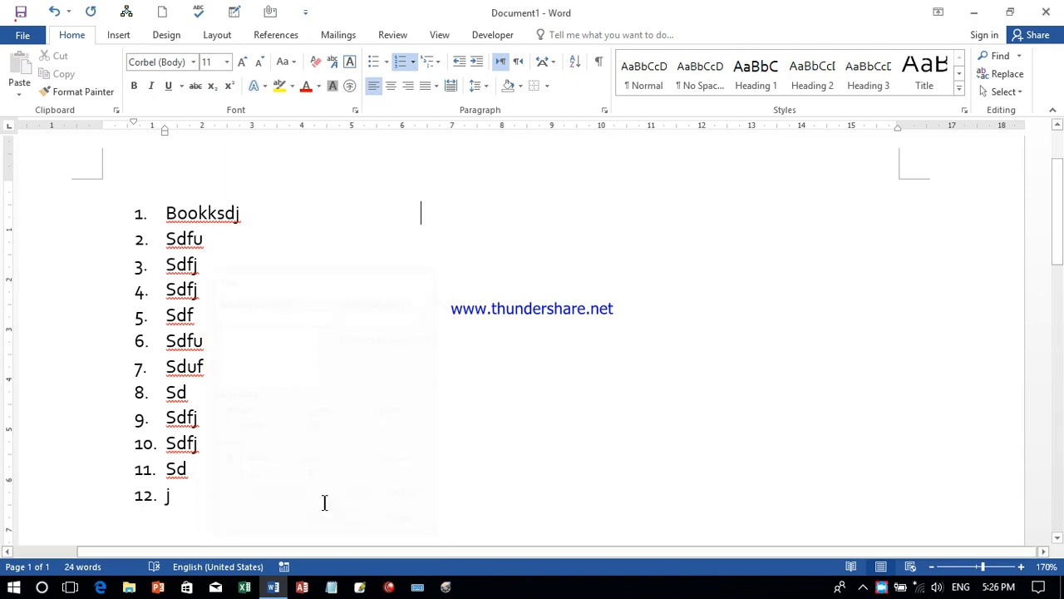
# Step: Add the tab-separated entries "wewe", "ghgjg", "jgjgj", "jgjg", "jgjgjh" and "gjg" to the first list item
pyautogui.write('wewe')
pyautogui.press('Tab')
pyautogui.write('ghgjg')
pyautogui.press('Tab')
pyautogui.write('jgjgj')
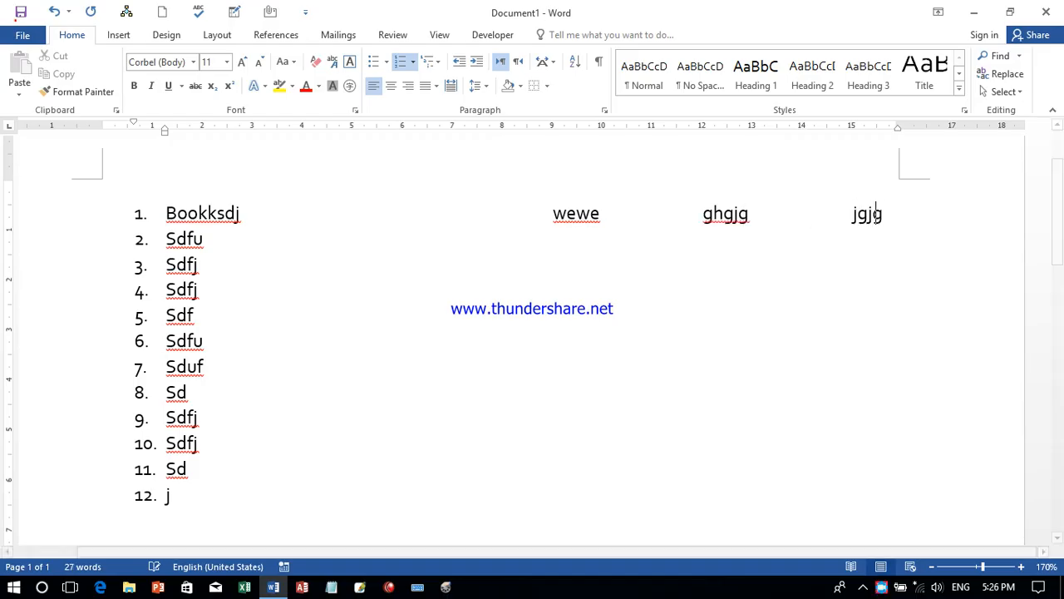
pyautogui.press('Tab')
pyautogui.write('jgjg')
pyautogui.press('Tab')
pyautogui.write('jgjg')
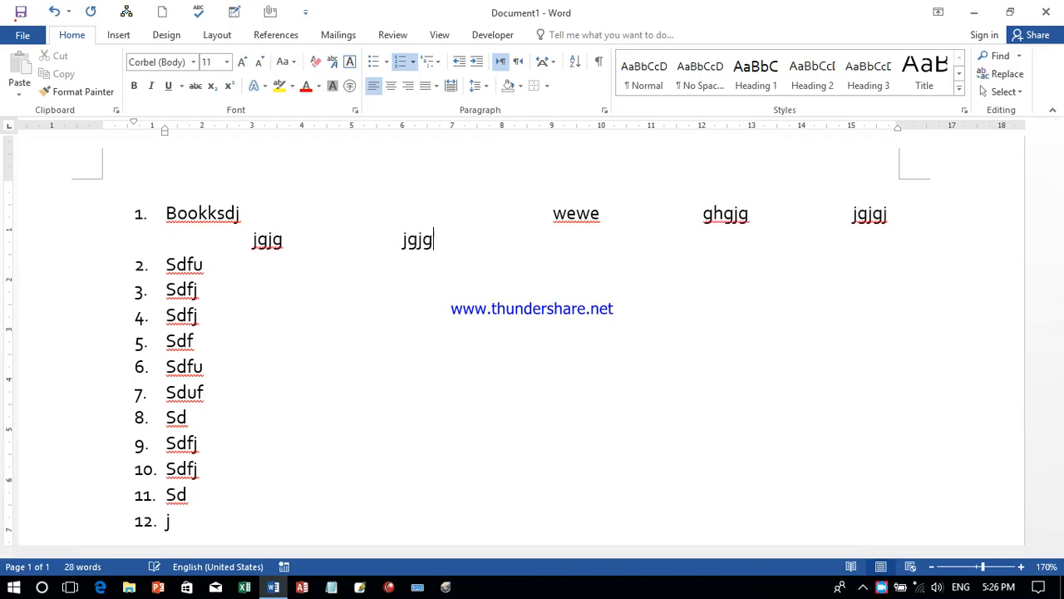
pyautogui.write('jh')
pyautogui.press('Tab')
pyautogui.write('gjg')
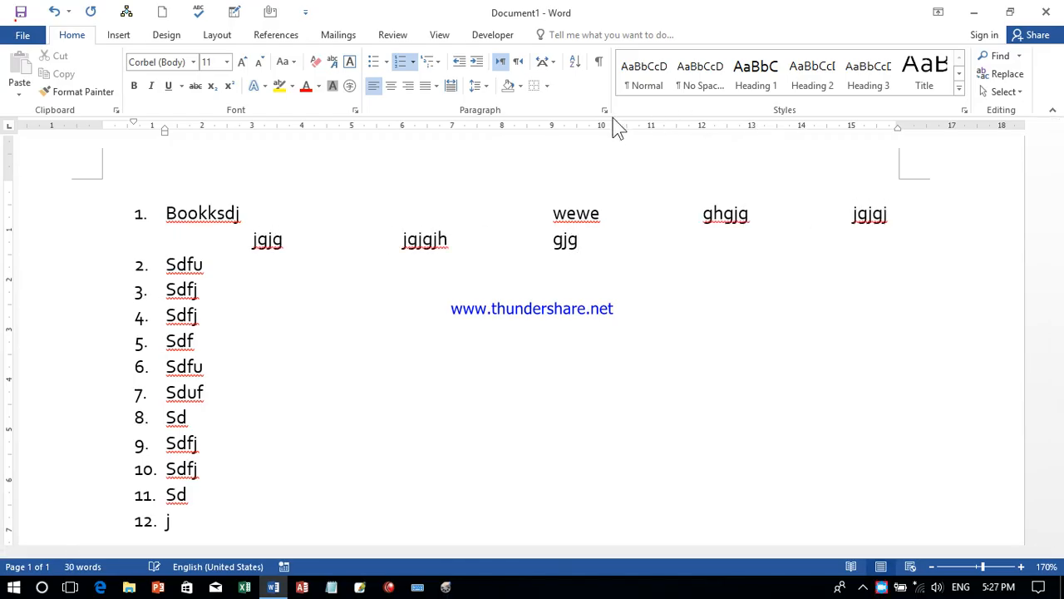
# Step: Examine the default paragraph options for this document only and all documents based on Normal.dotm, and cancel without applying them
pyautogui.click(605, 110)
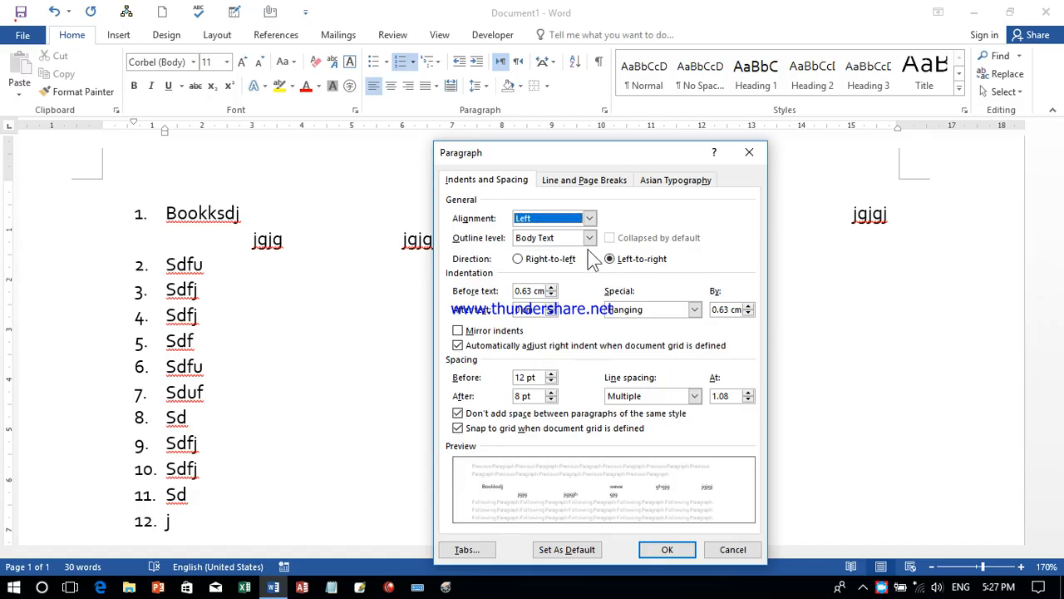
pyautogui.click(572, 550)
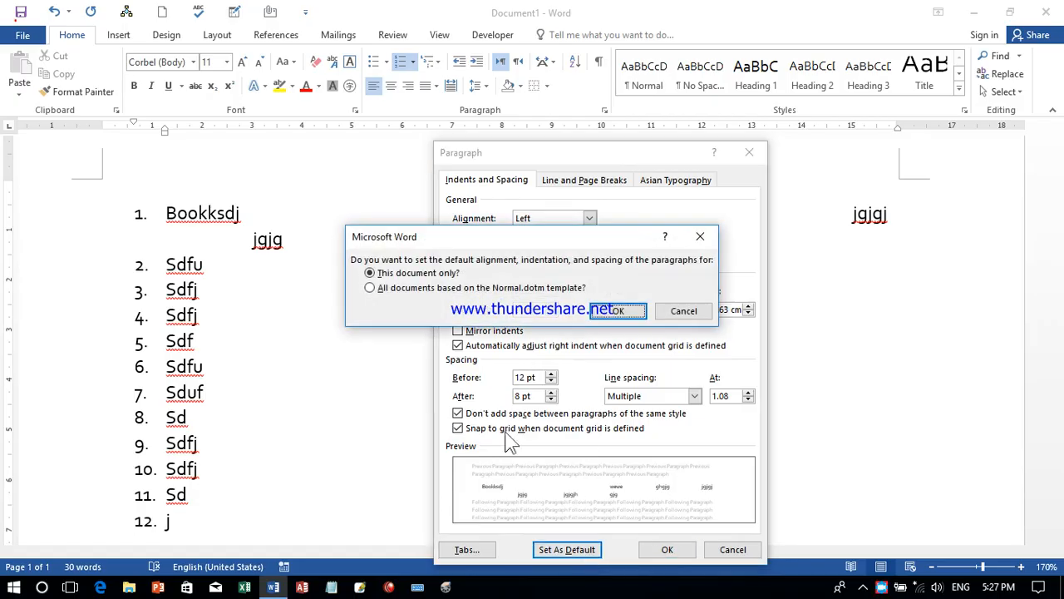
pyautogui.click(419, 291)
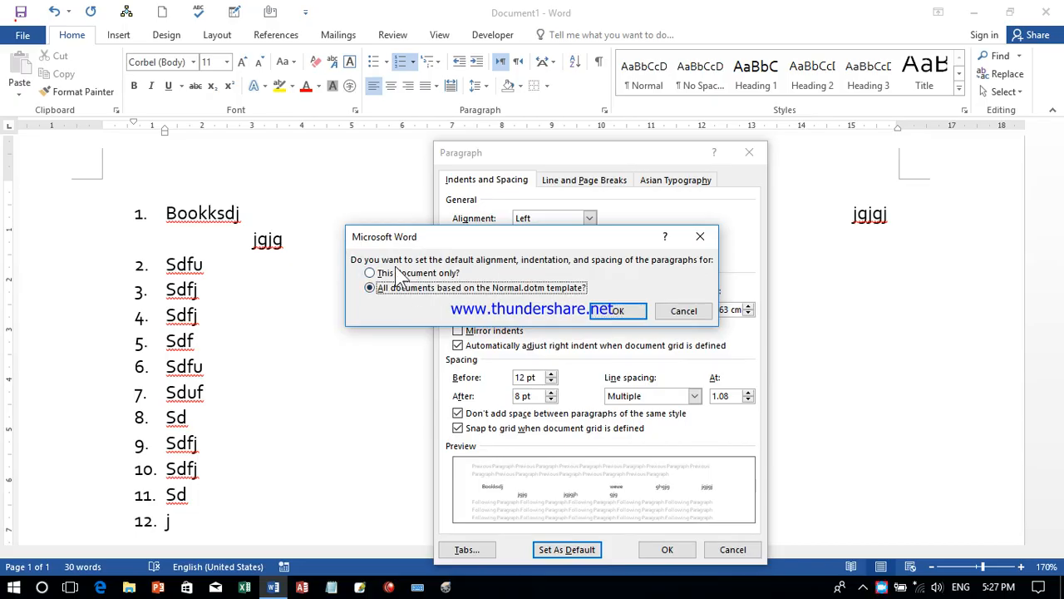
pyautogui.click(396, 276)
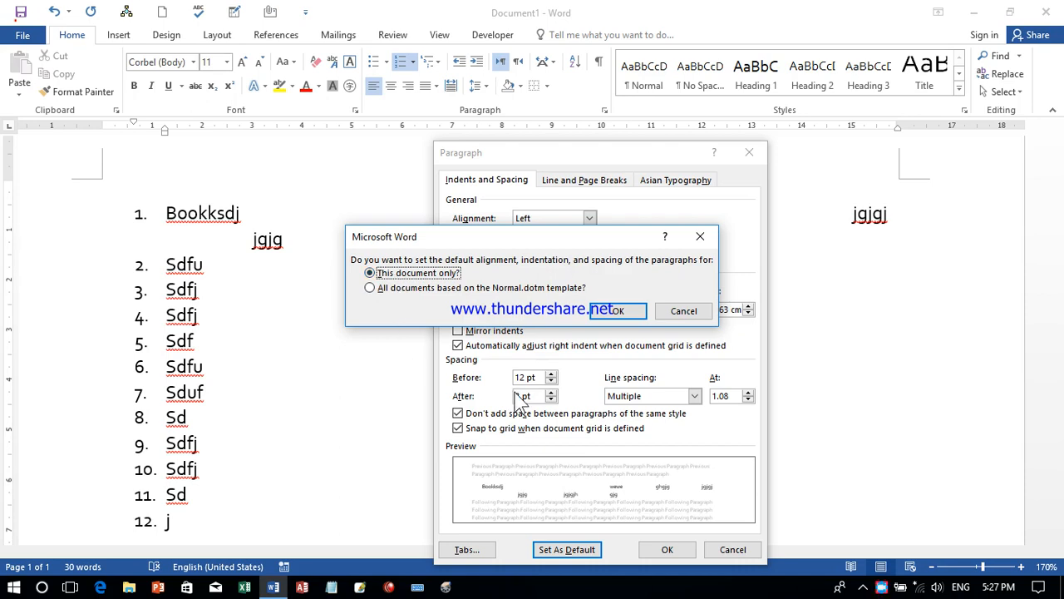
pyautogui.click(430, 290)
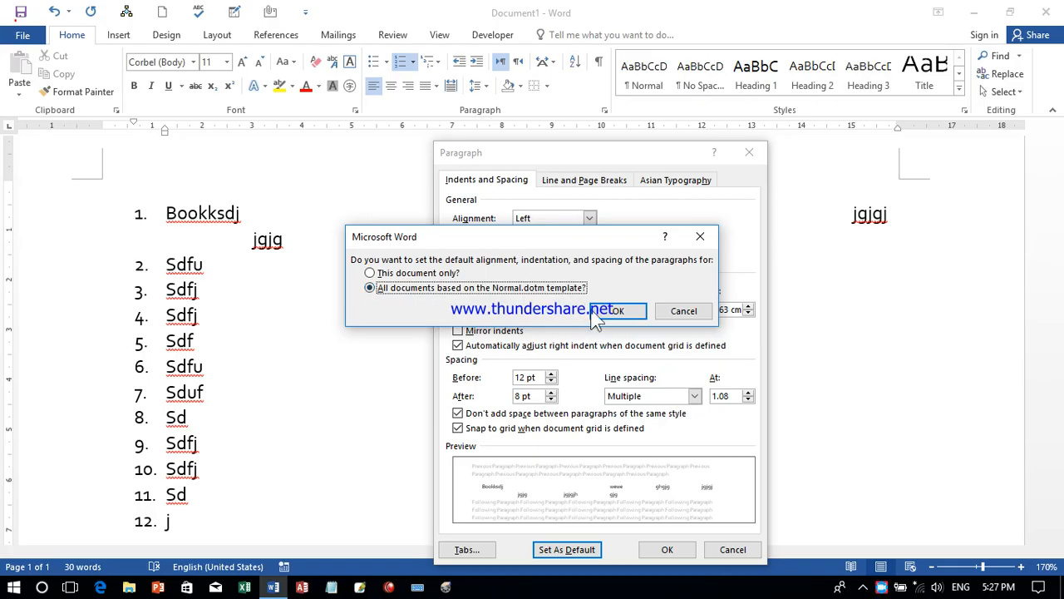
pyautogui.click(710, 314)
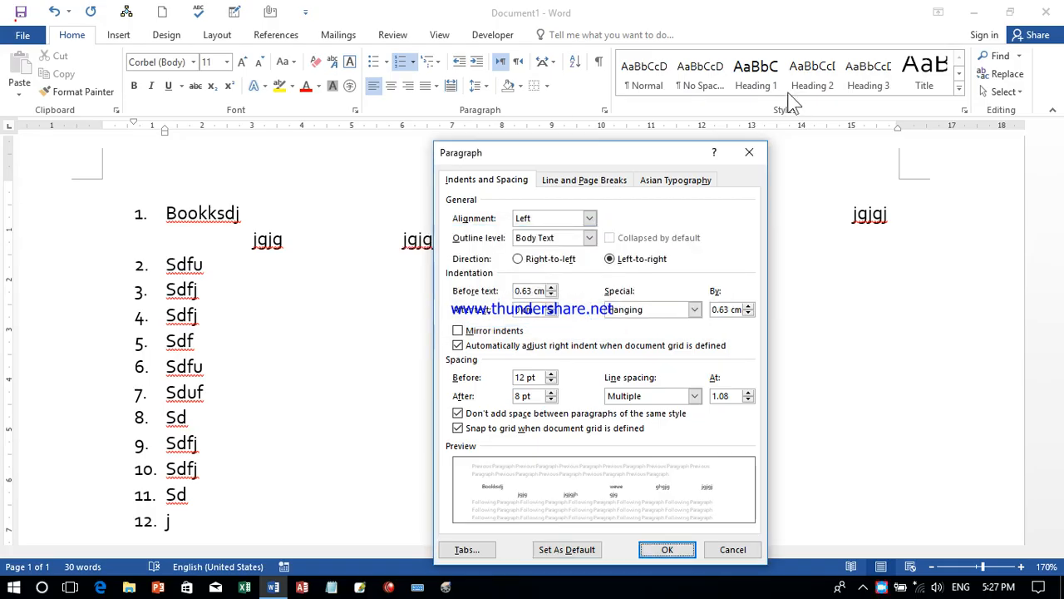
pyautogui.click(733, 158)
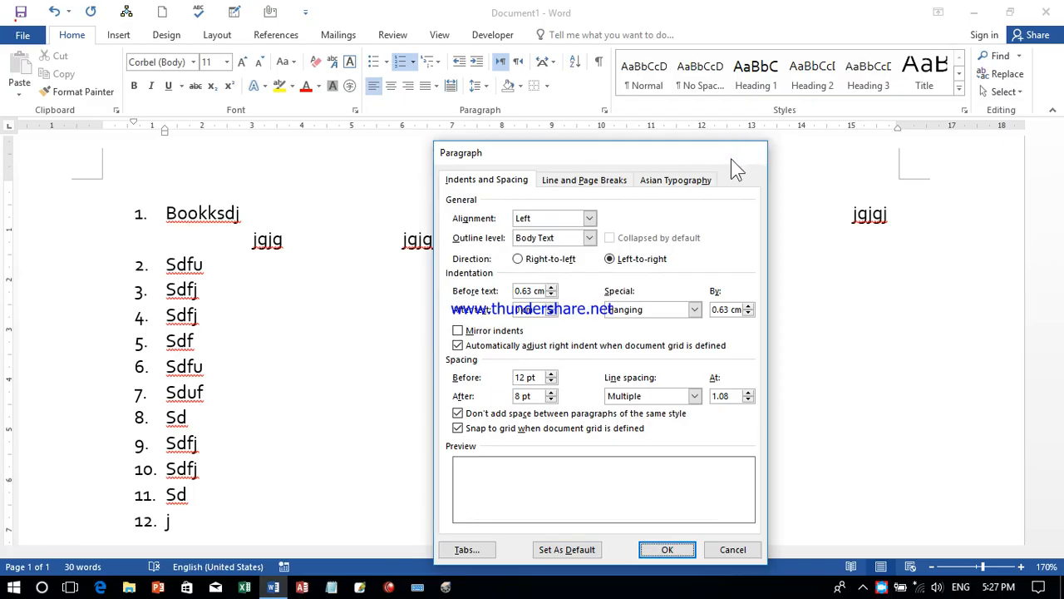